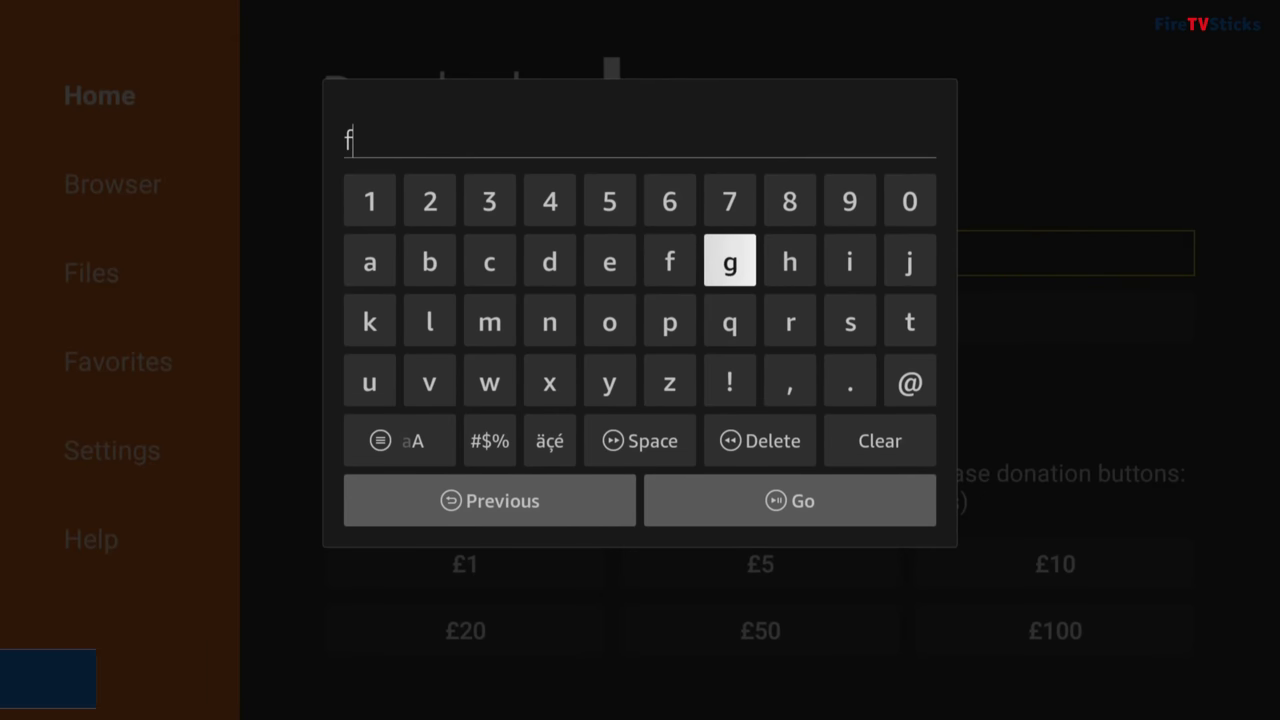
Step: Download Wolf Launcher from firetvsticks.com/wolf in Downloader and install it
type("tv")
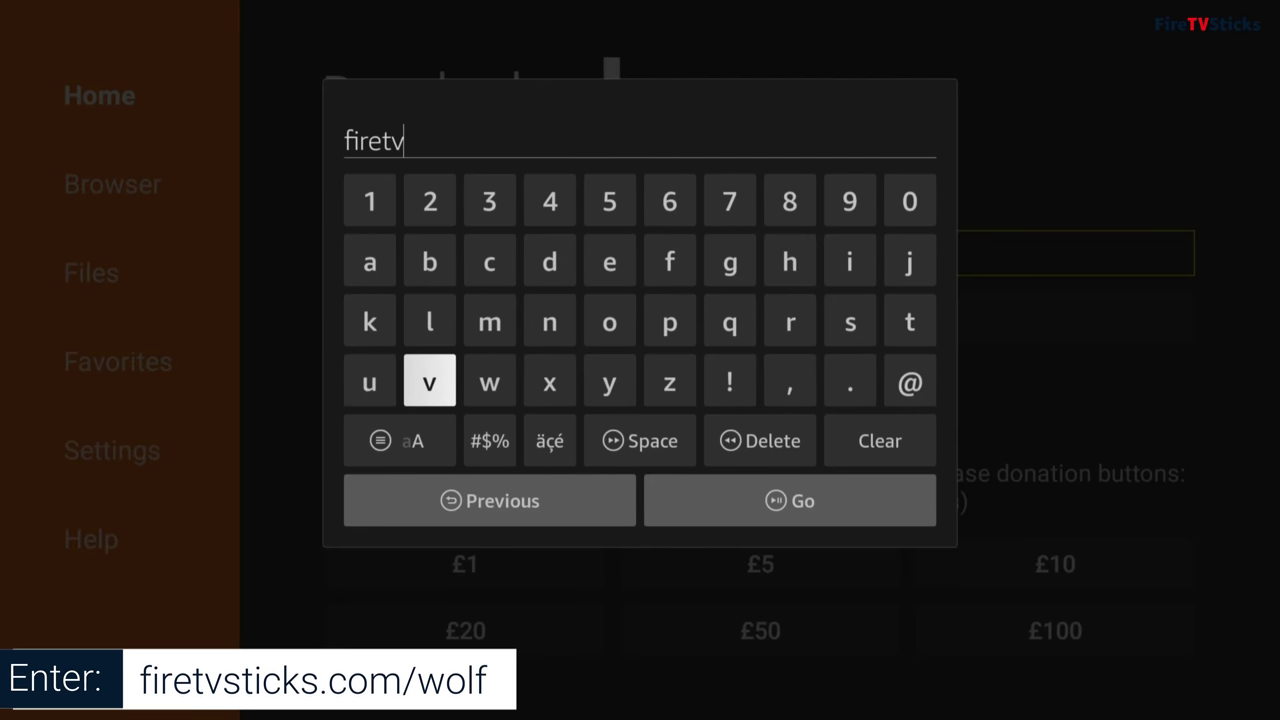
type("sticks.")
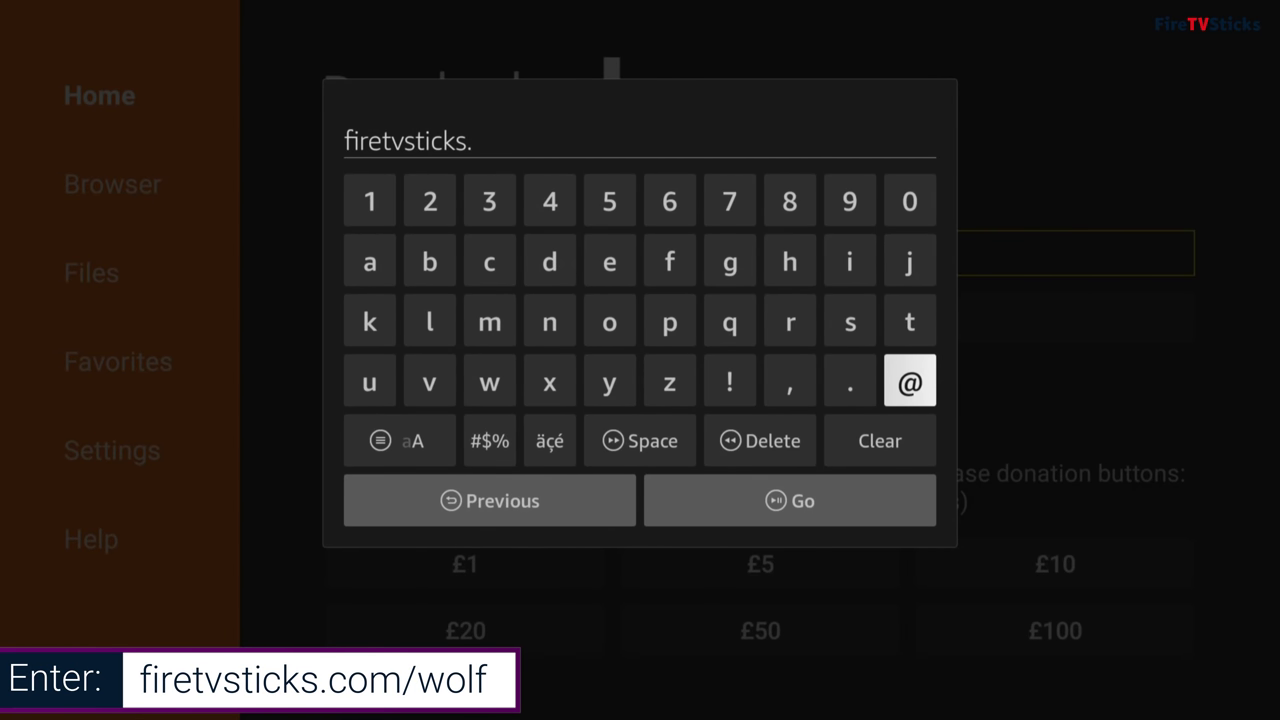
type("com/")
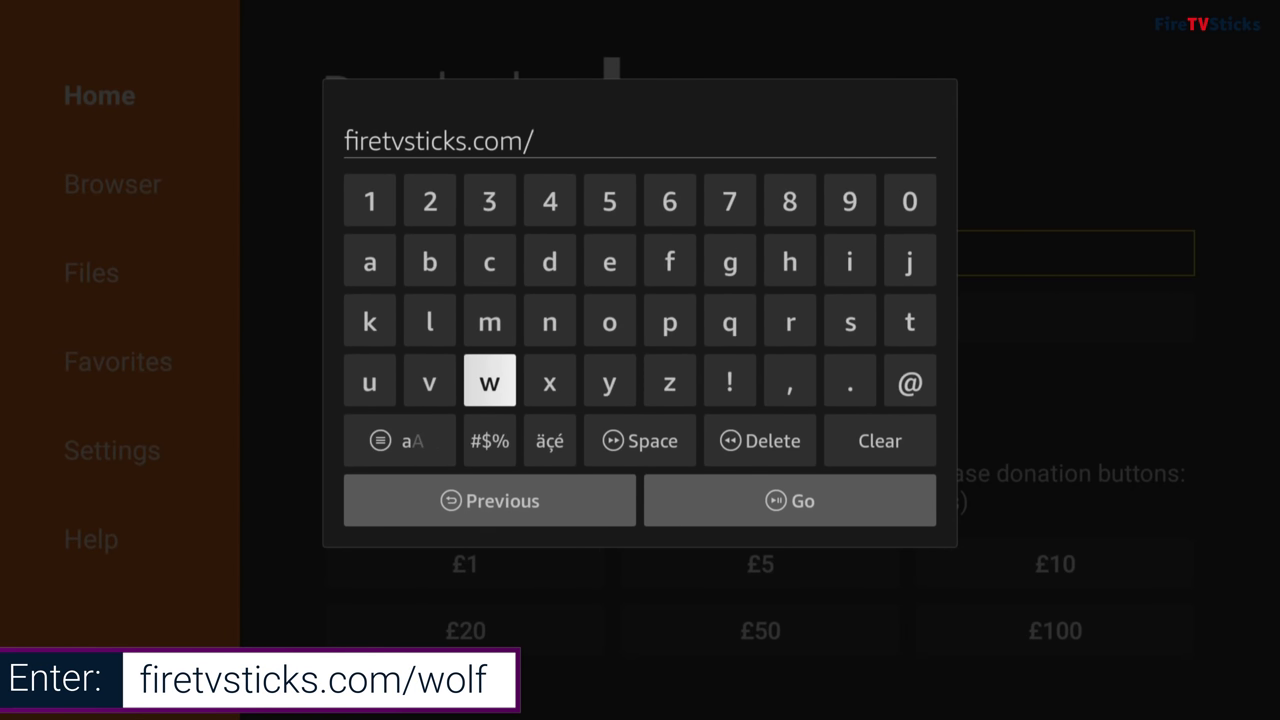
type("wolf")
key("Return")
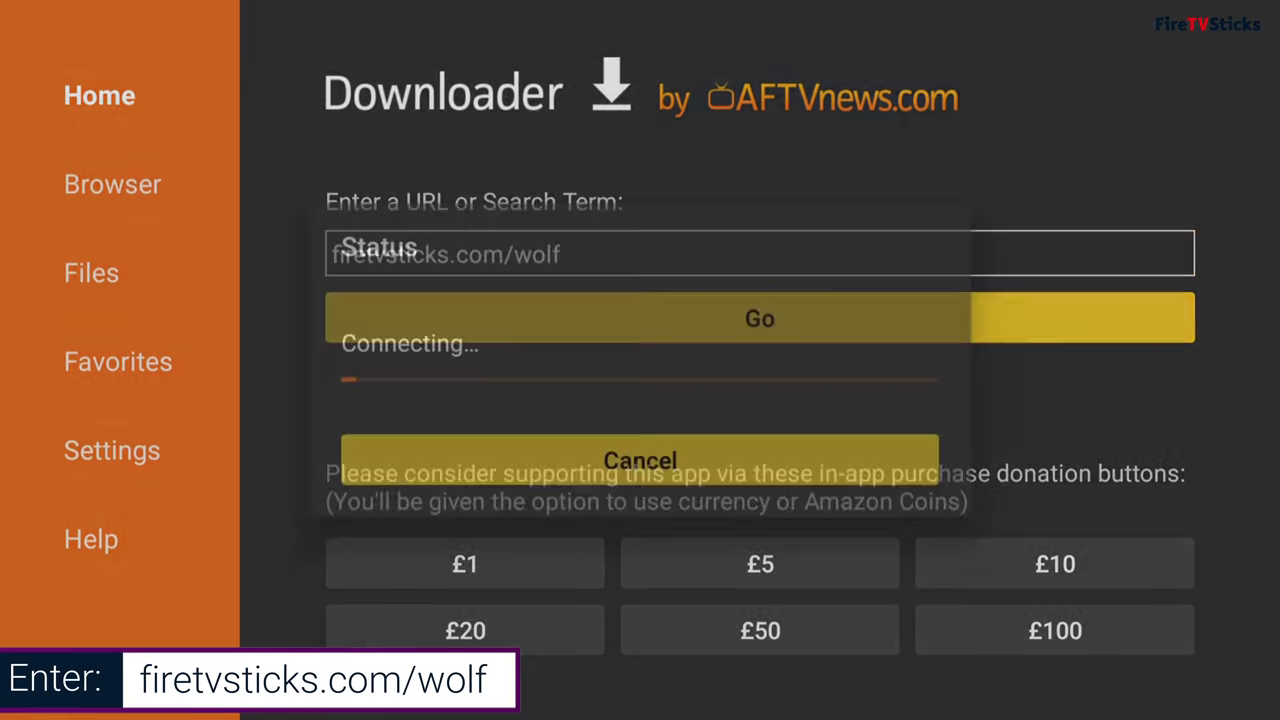
key("Return")
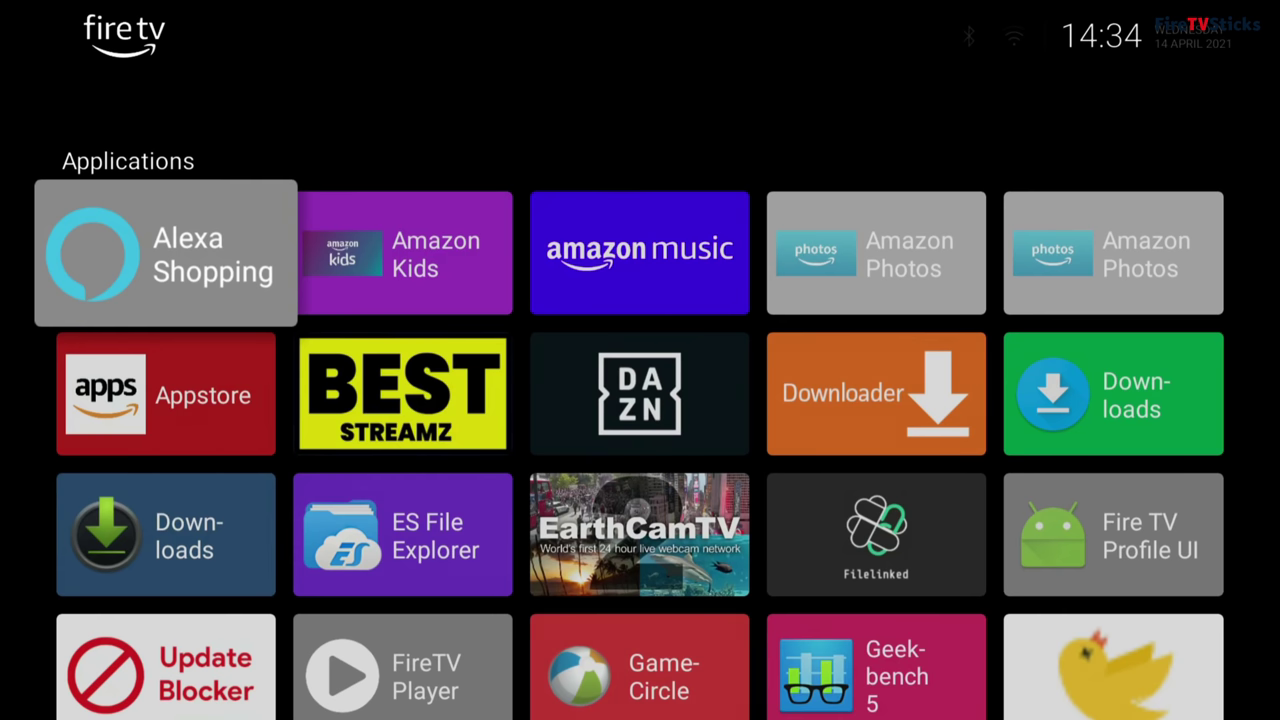
Step: Scroll down through the Applications grid of installed apps and back to the top
key("Down")
key("Down")
key("Down")
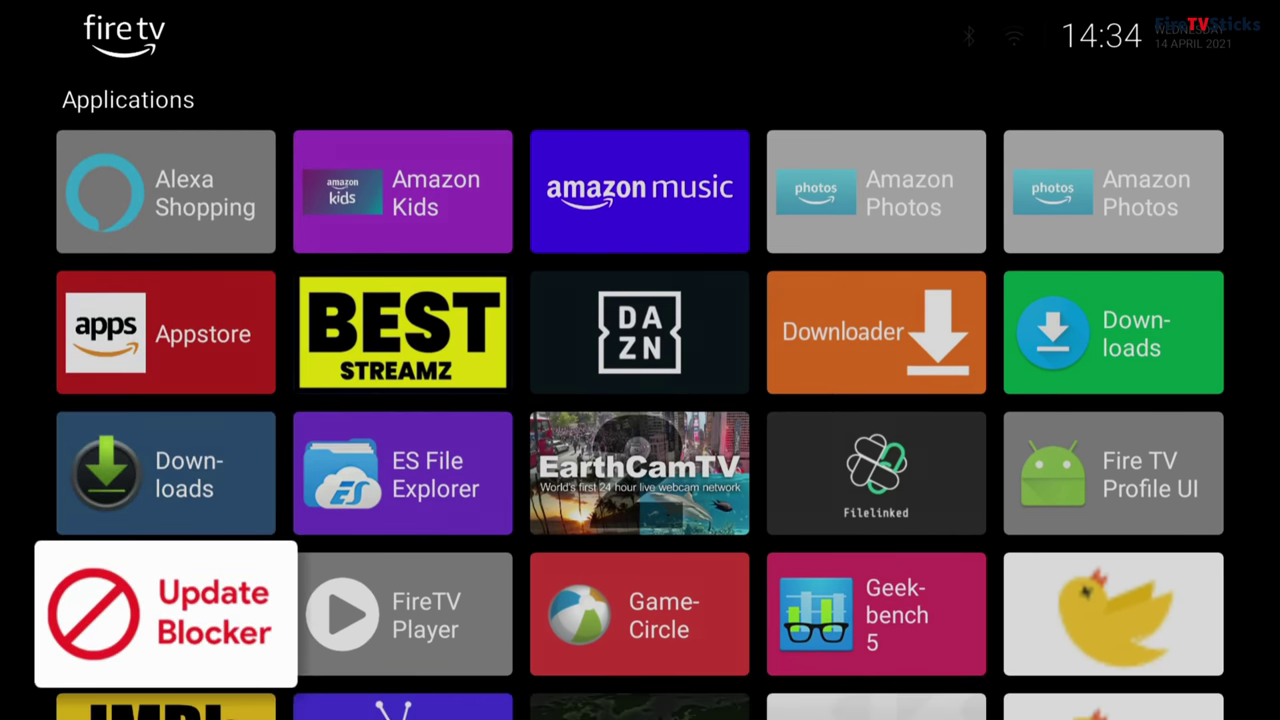
key("Down")
key("Down")
key("Down")
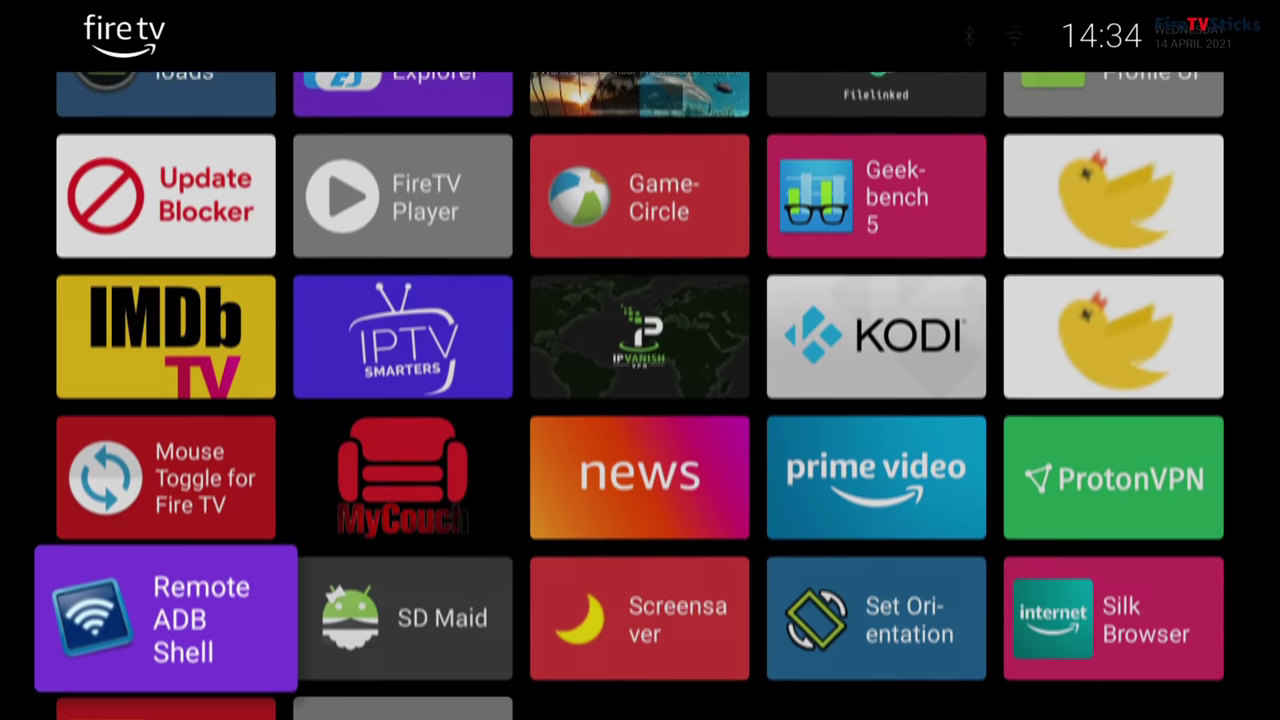
key("Down")
key("Down")
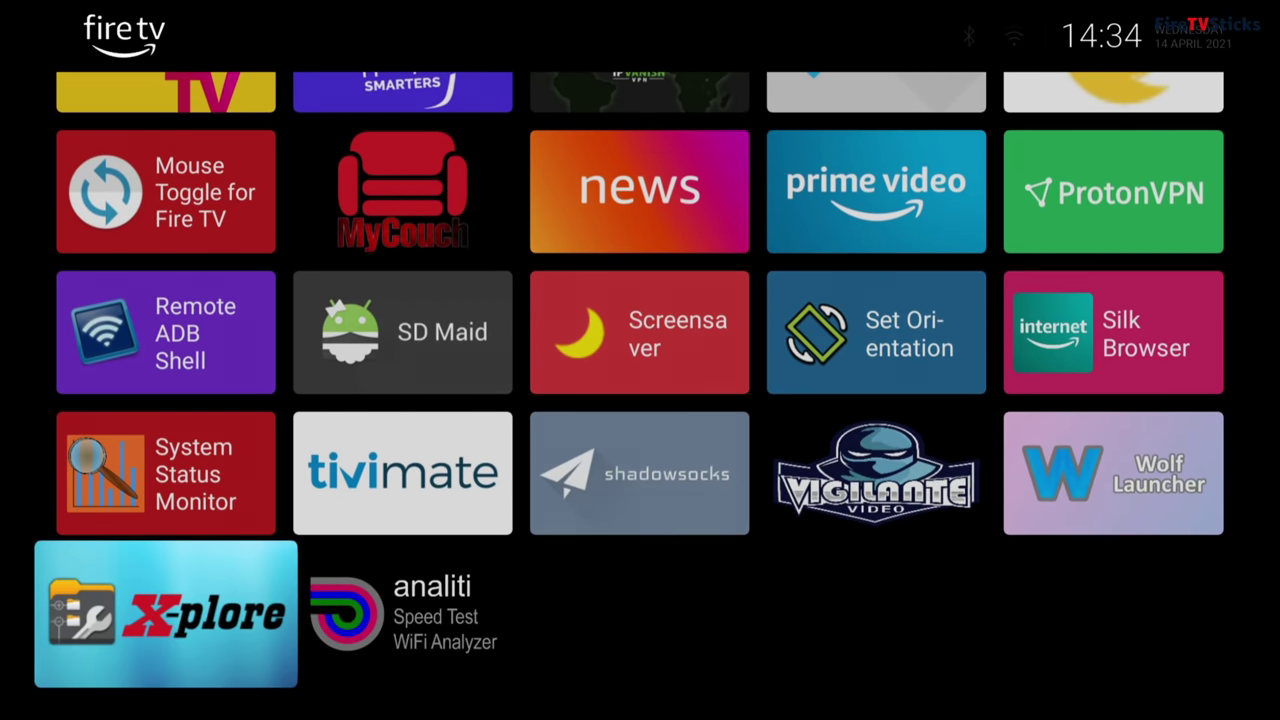
key("Up")
key("Up")
key("Up")
key("Up")
key("Up")
key("Up")
key("Up")
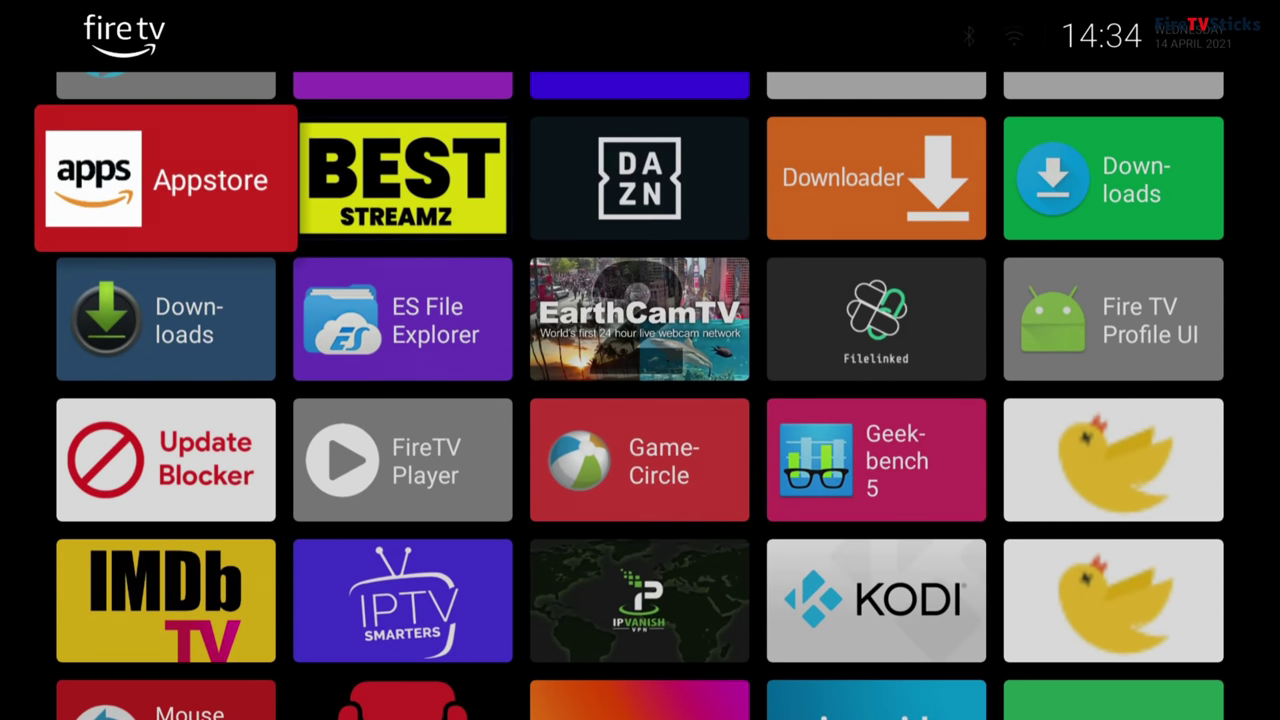
Step: Open Manage Sections from an app's menu via Launcher Settings > Sections
key("Menu")
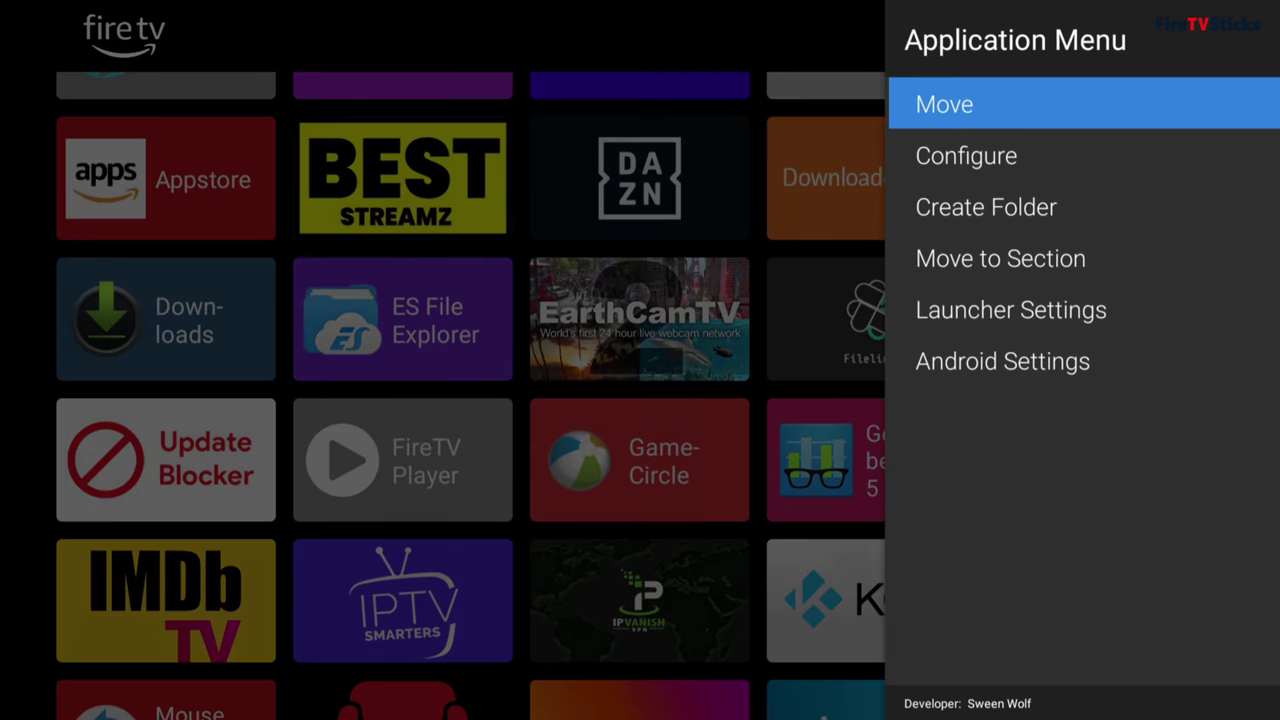
key("Down")
key("Down")
key("Down")
key("Down")
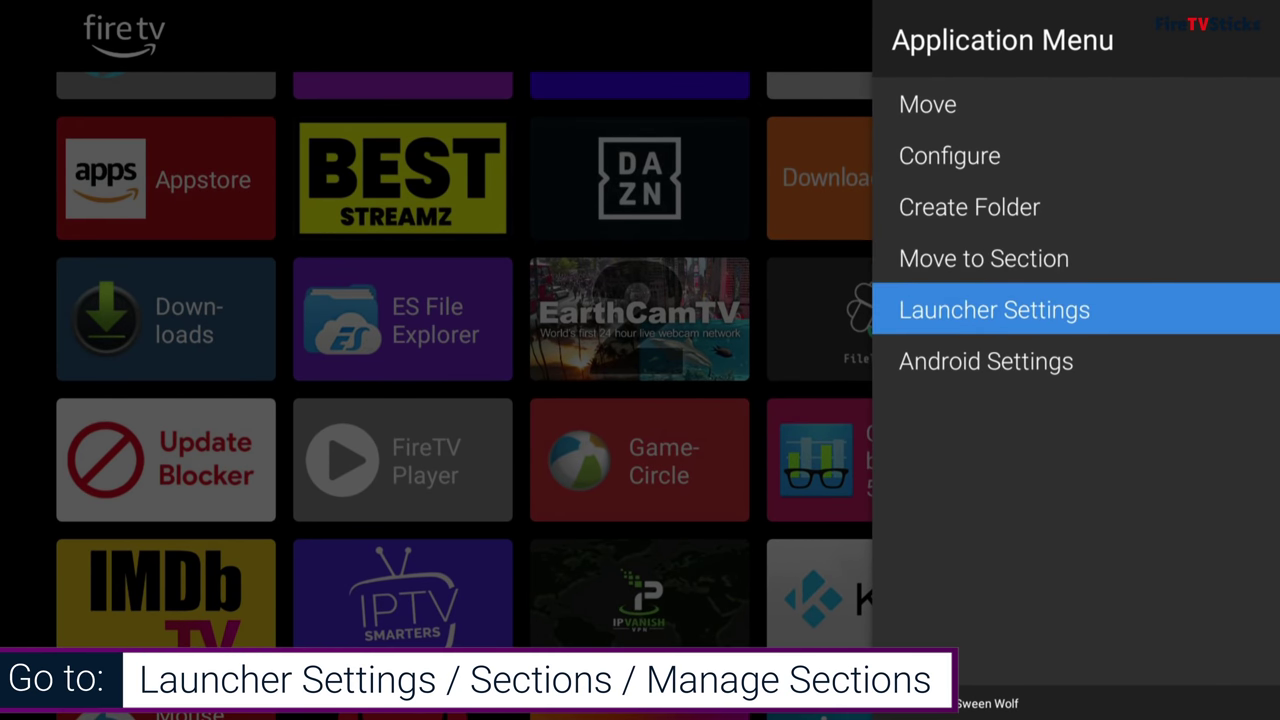
key("Return")
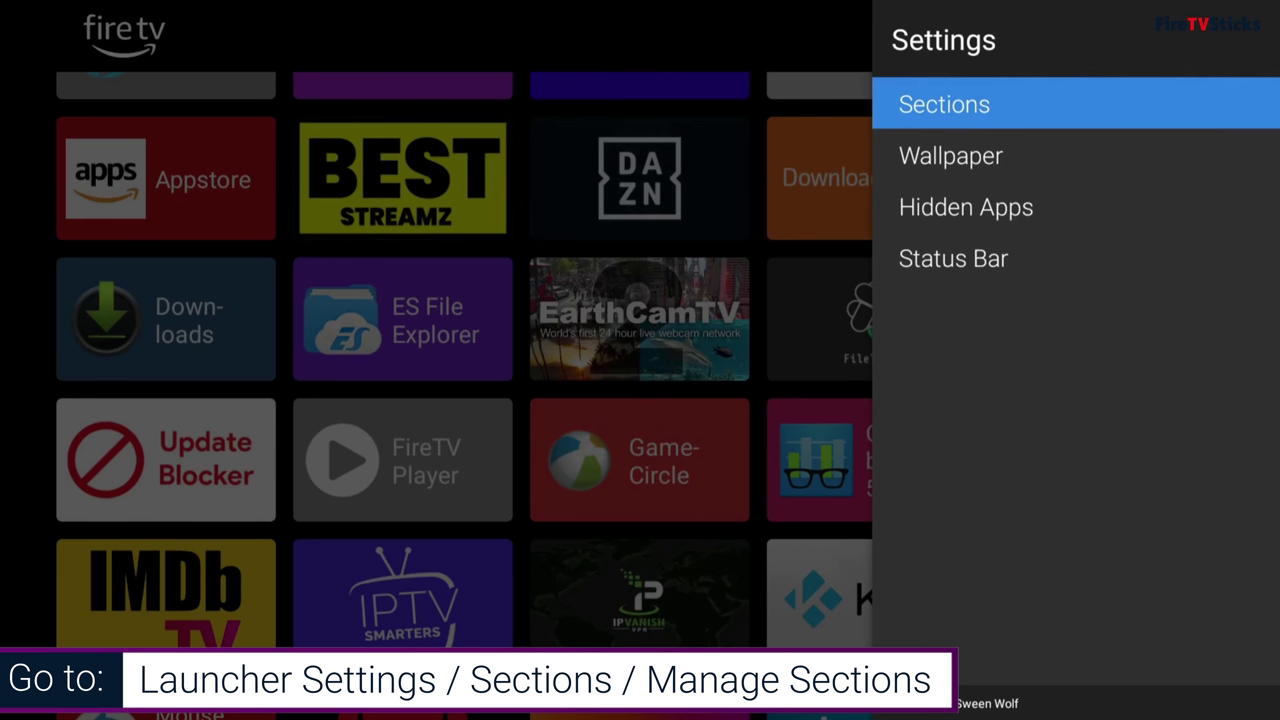
key("Return")
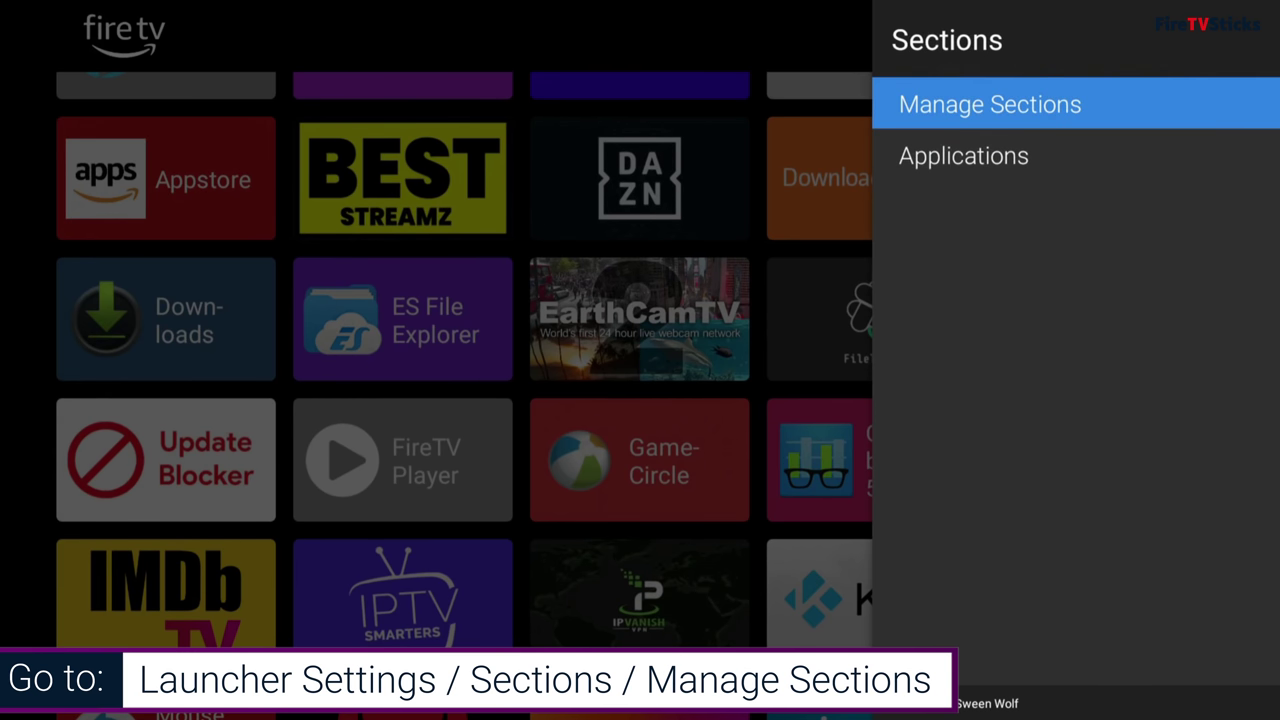
key("Return")
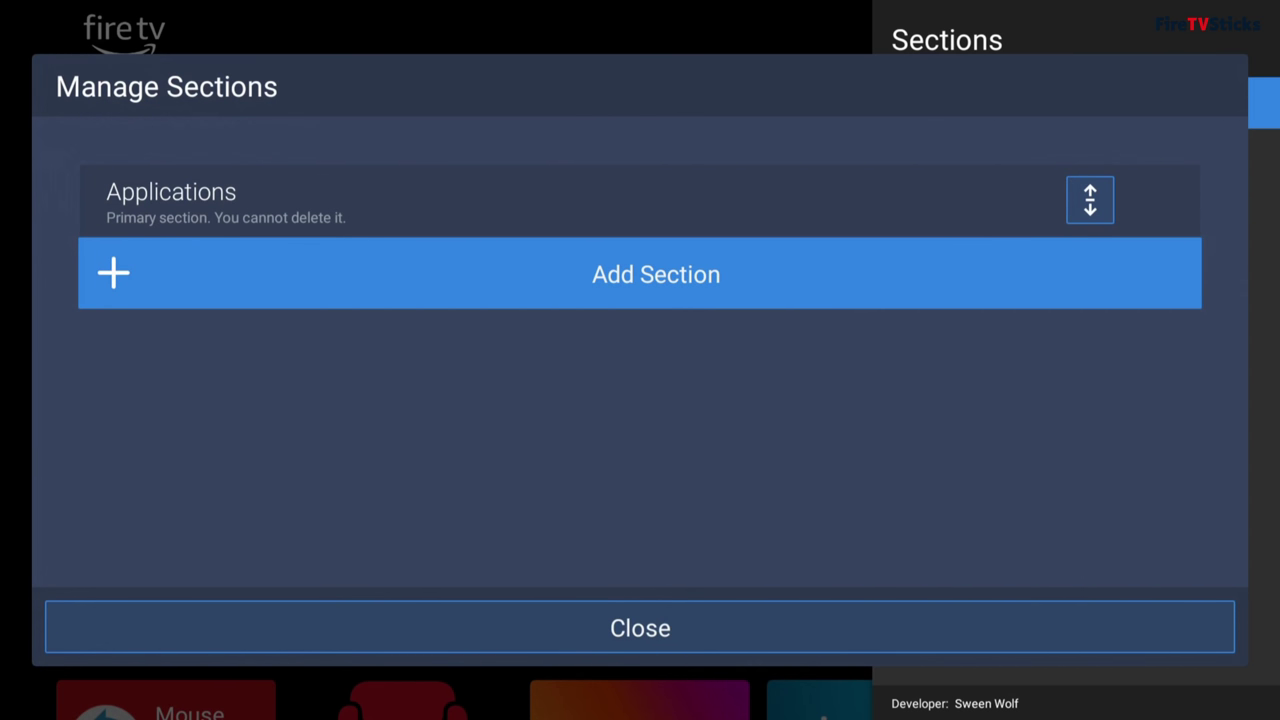
Step: Add a new home-screen section titled 'MOVIES &TV'
key("Return")
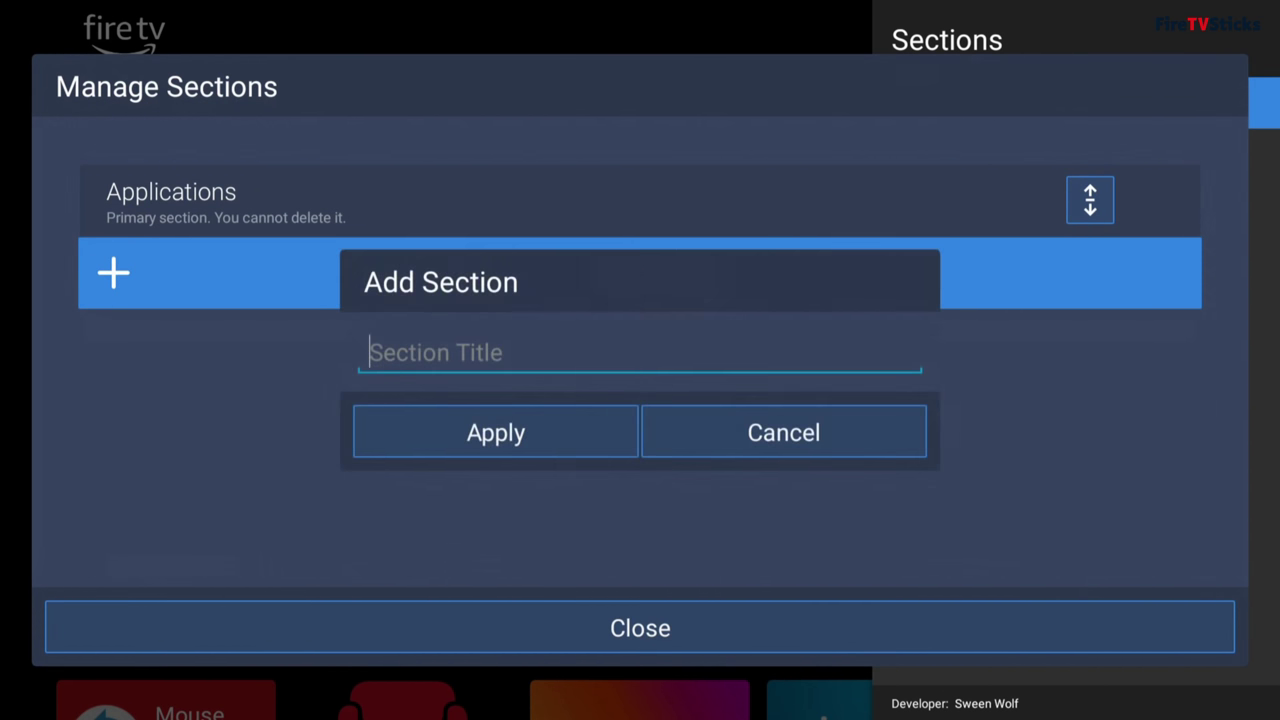
key("Return")
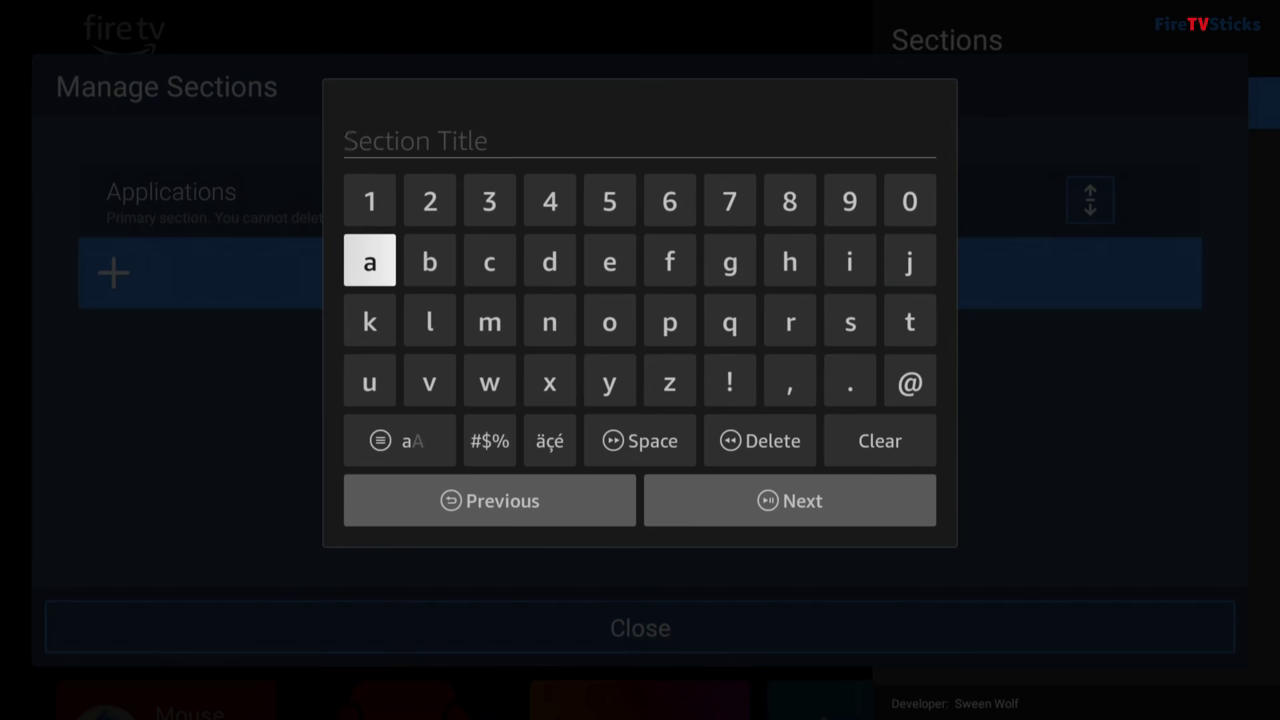
type("MOVI")
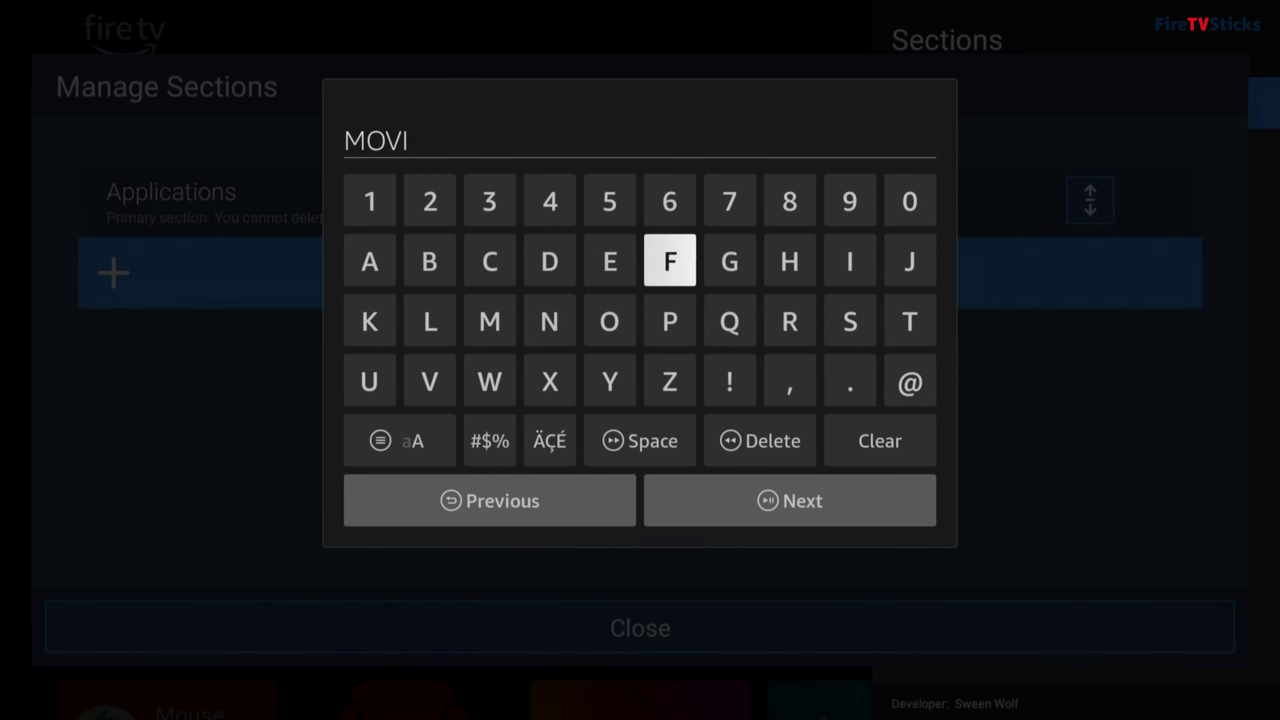
type("ES &")
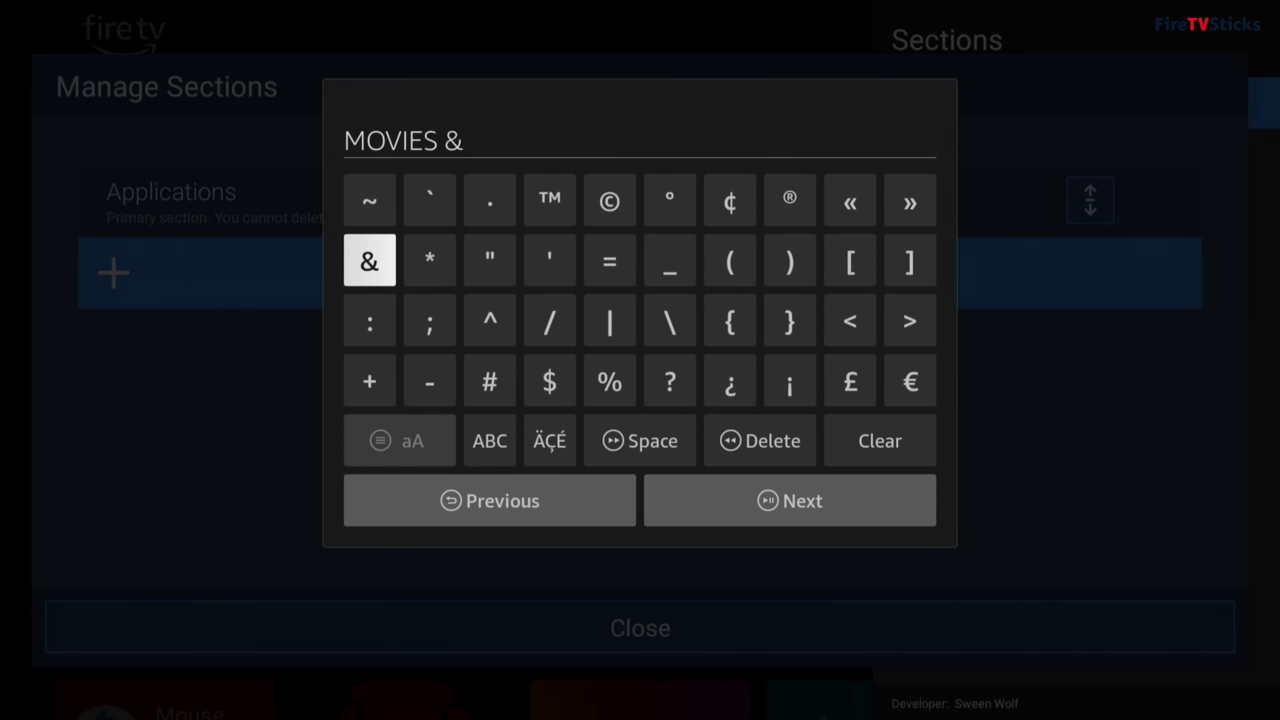
key("Down")
key("Down")
key("Down")
key("Right")
key("Return")
type("TV")
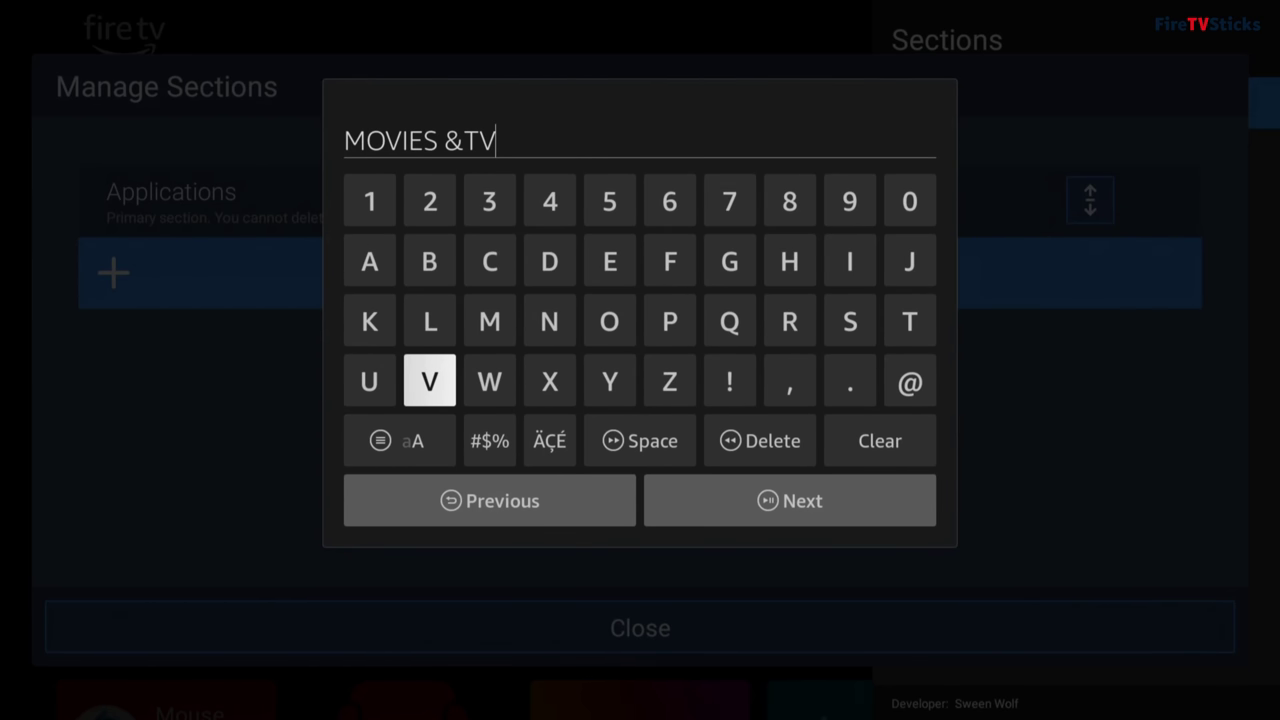
key("Down")
key("Down")
key("Right")
key("Return")
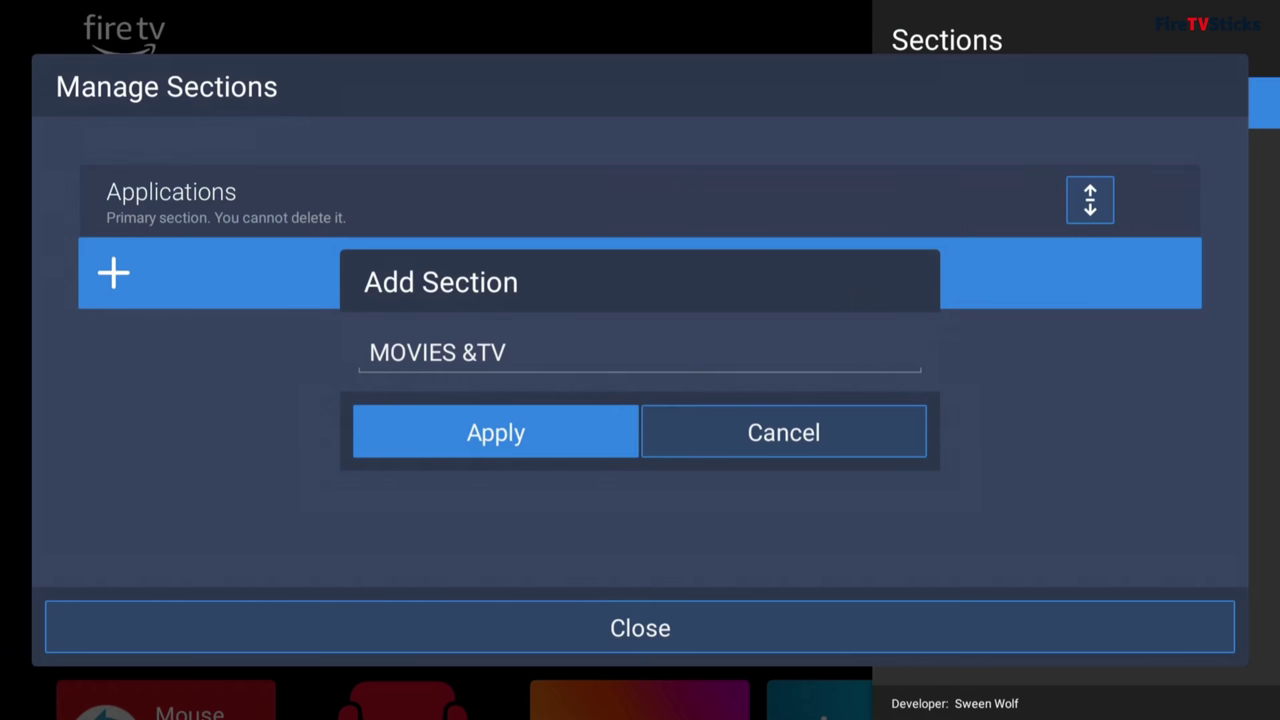
key("Return")
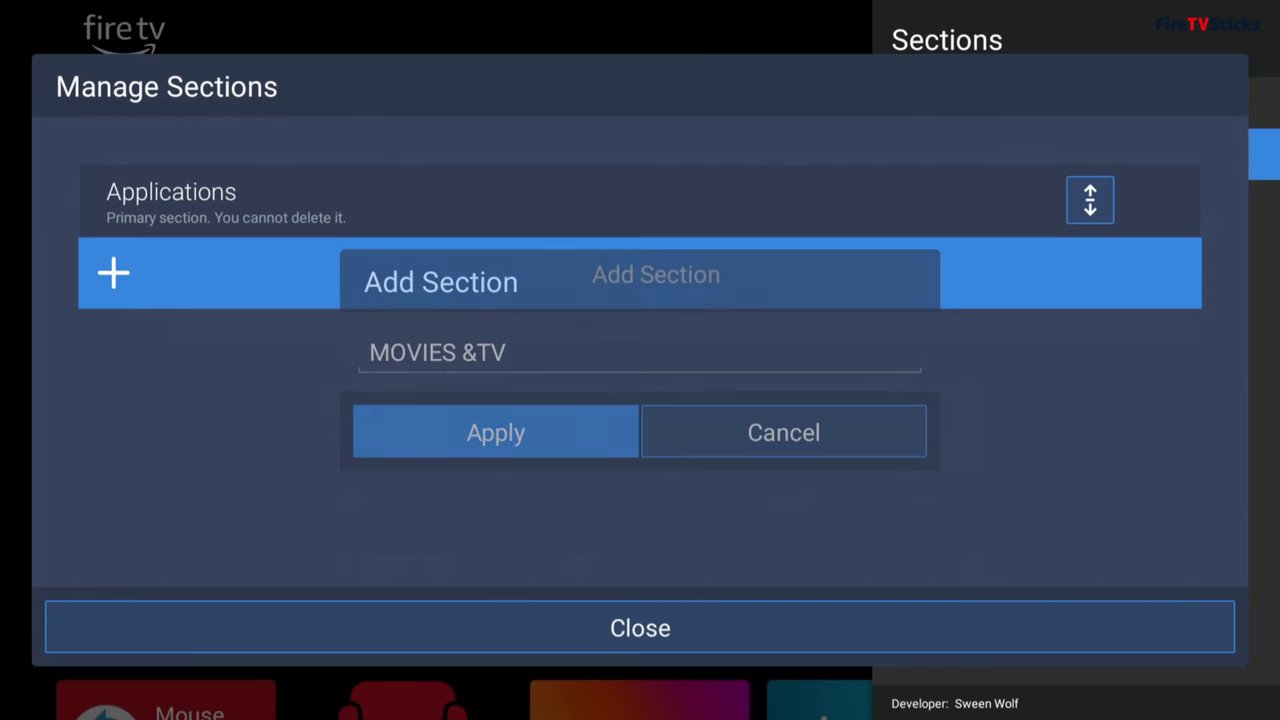
Step: Add a second section titled 'LIVE TV'
key("Return")
key("Return")
type("L")
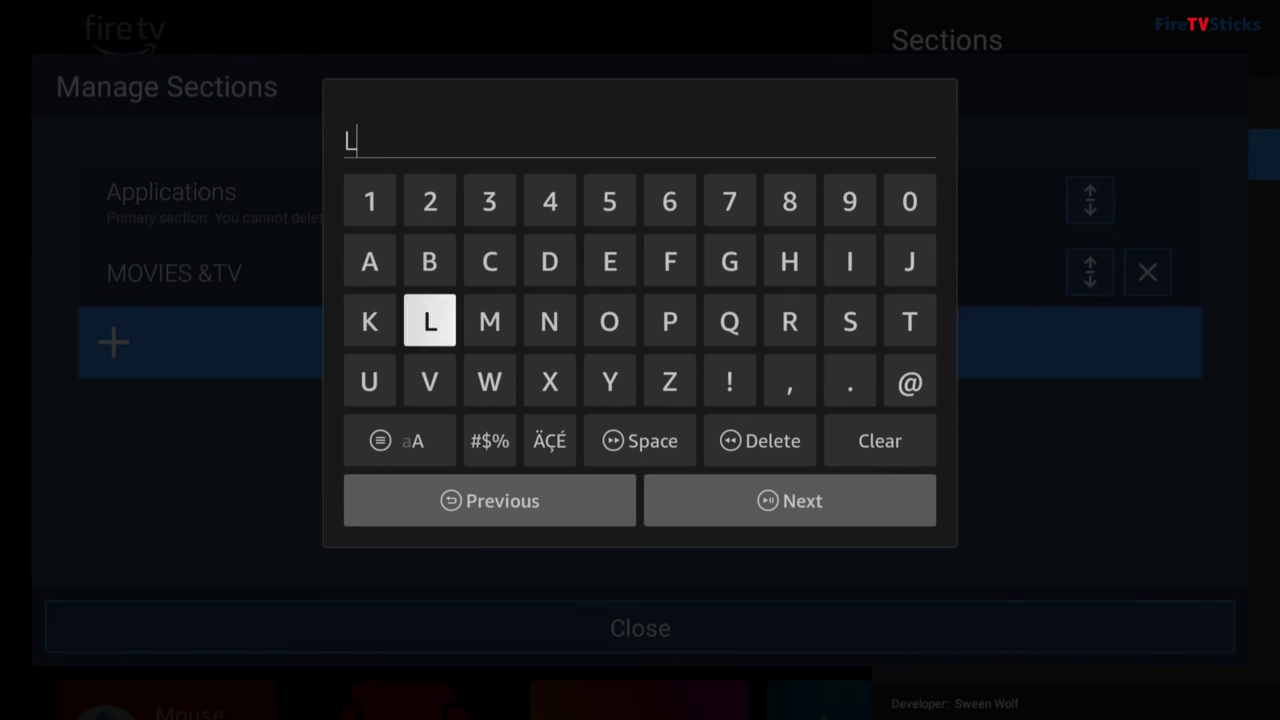
type("IVE TV")
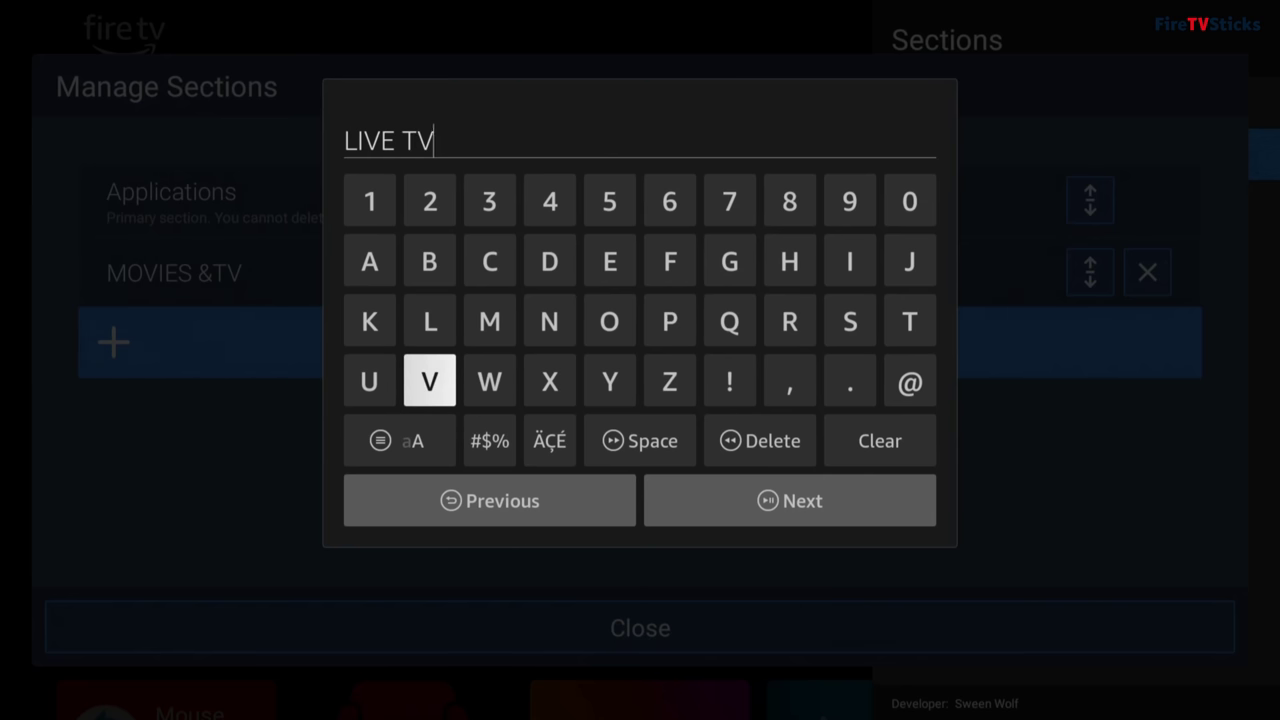
key("Return")
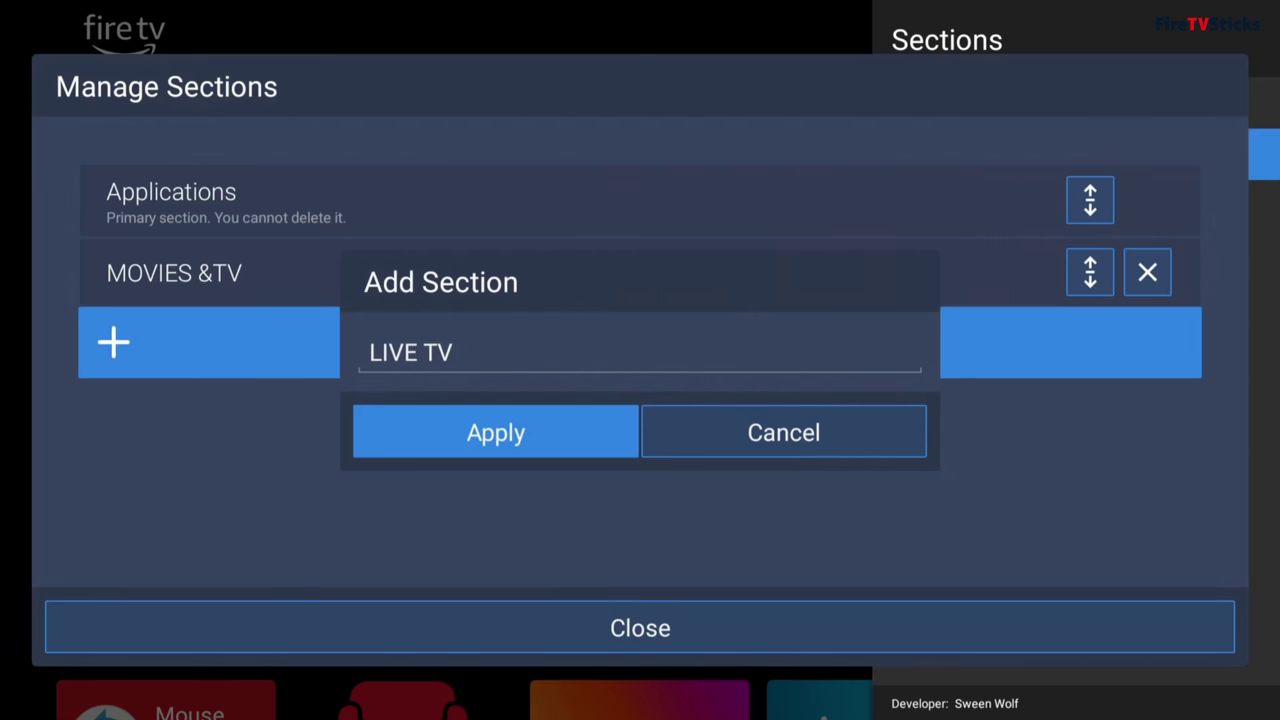
key("Return")
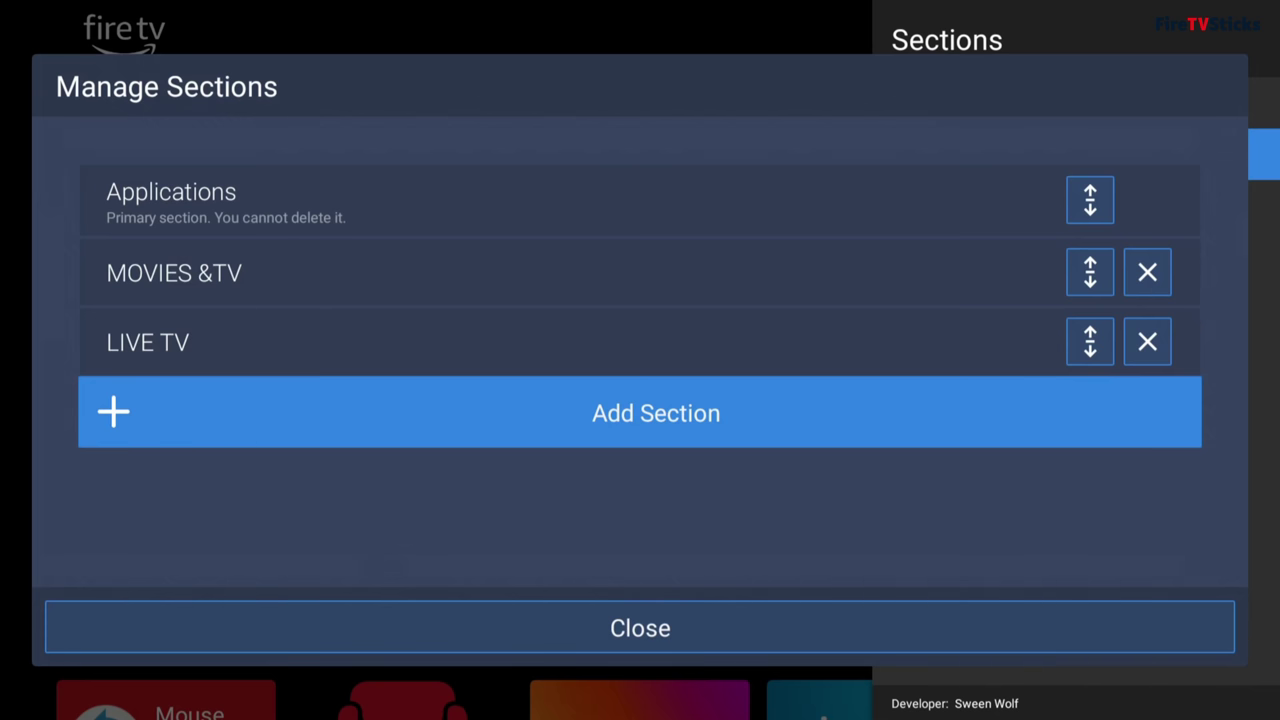
Step: Move the Applications section down below LIVE TV so it comes last
key("Up")
key("Up")
key("Up")
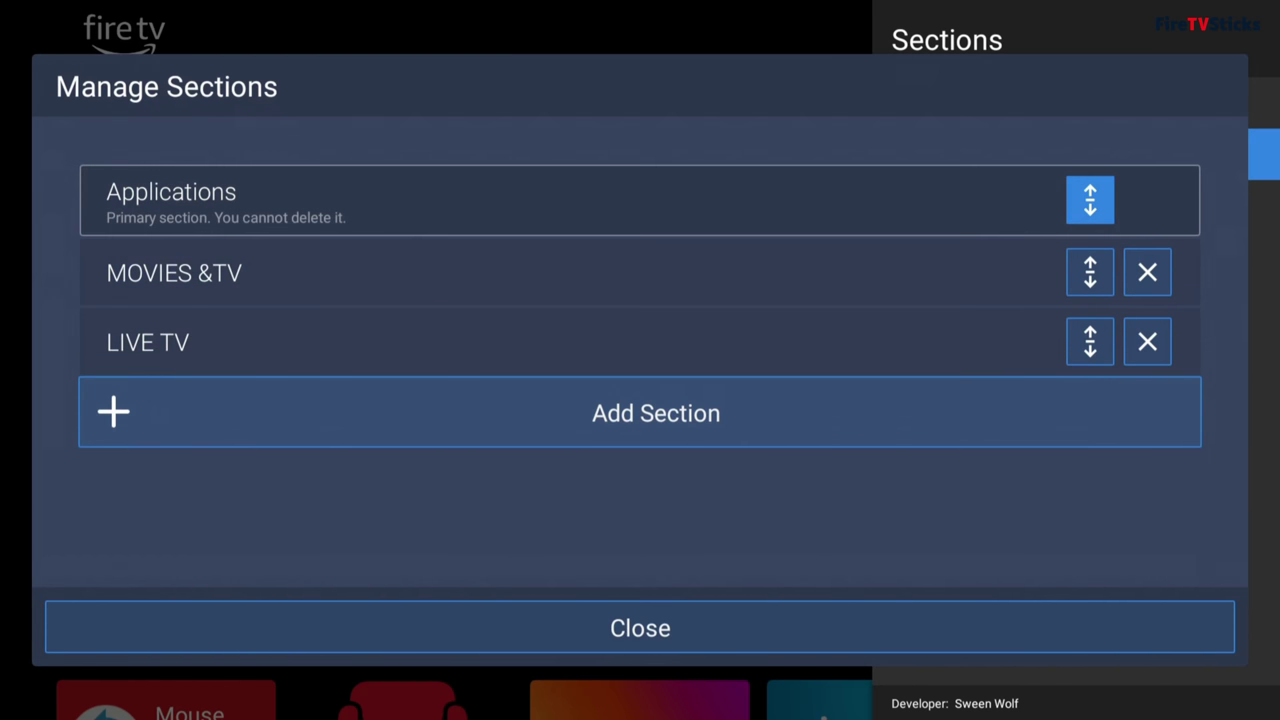
key("Return")
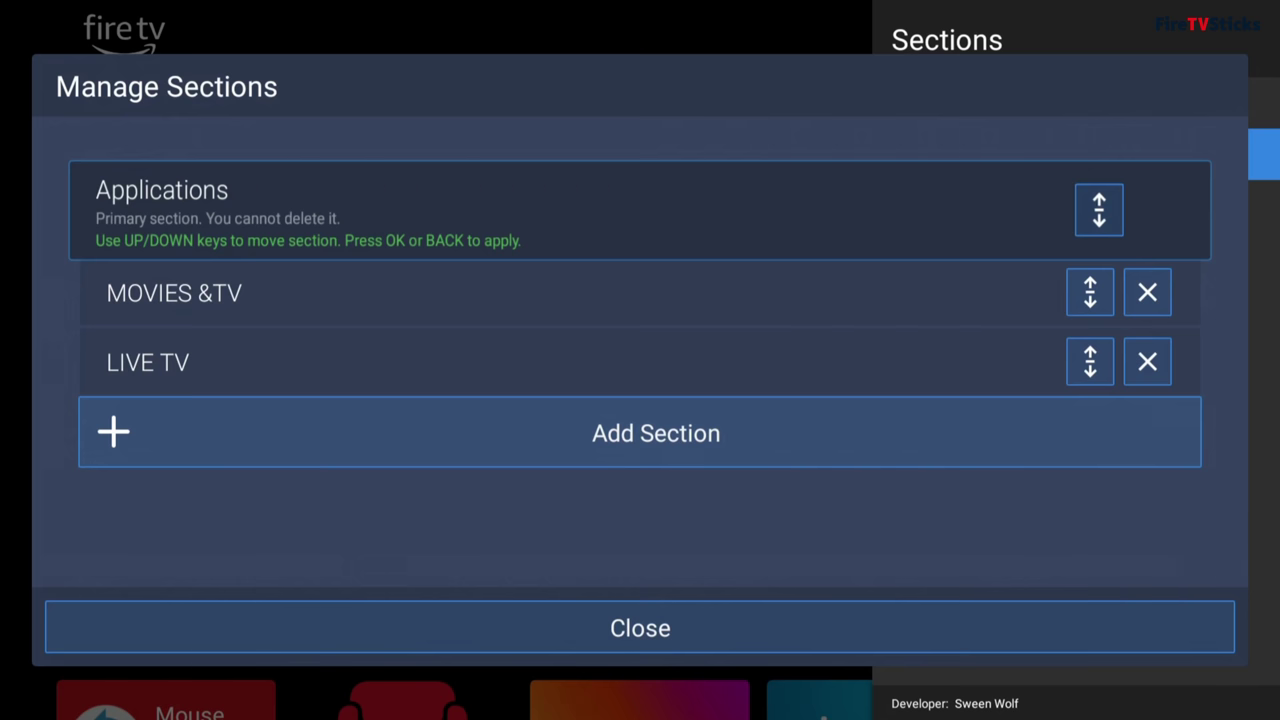
key("Down")
key("Down")
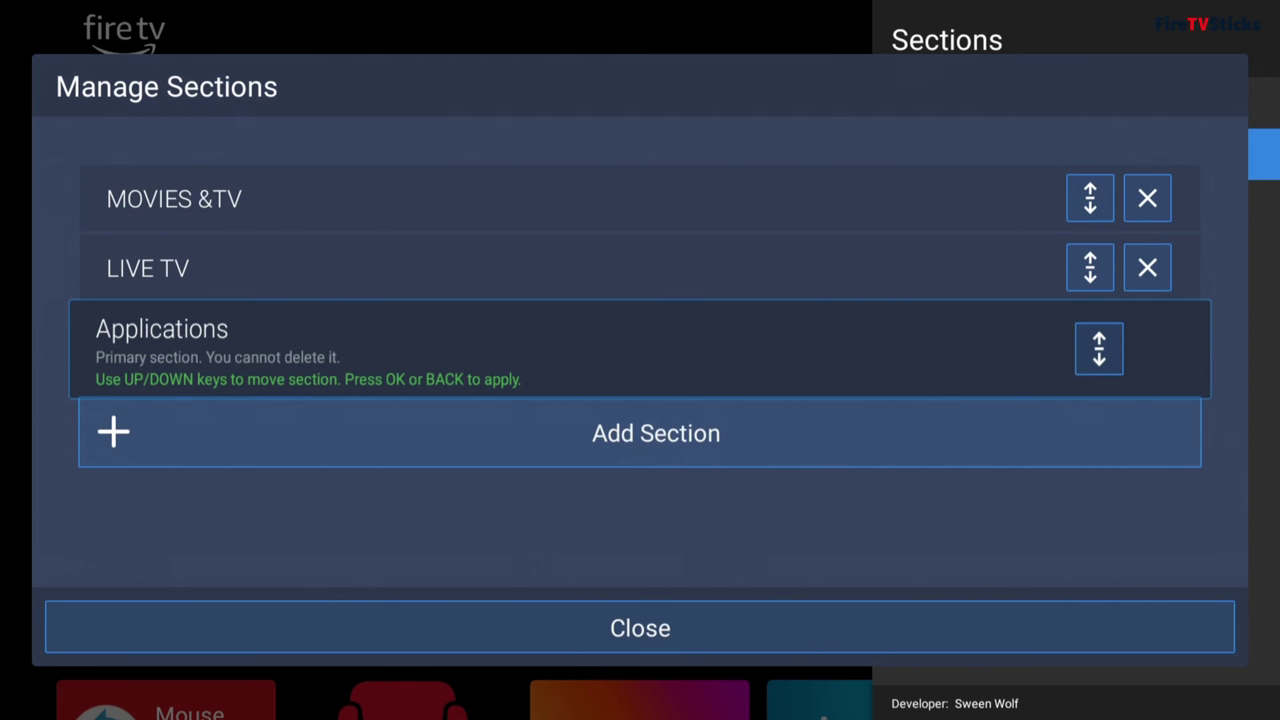
key("Return")
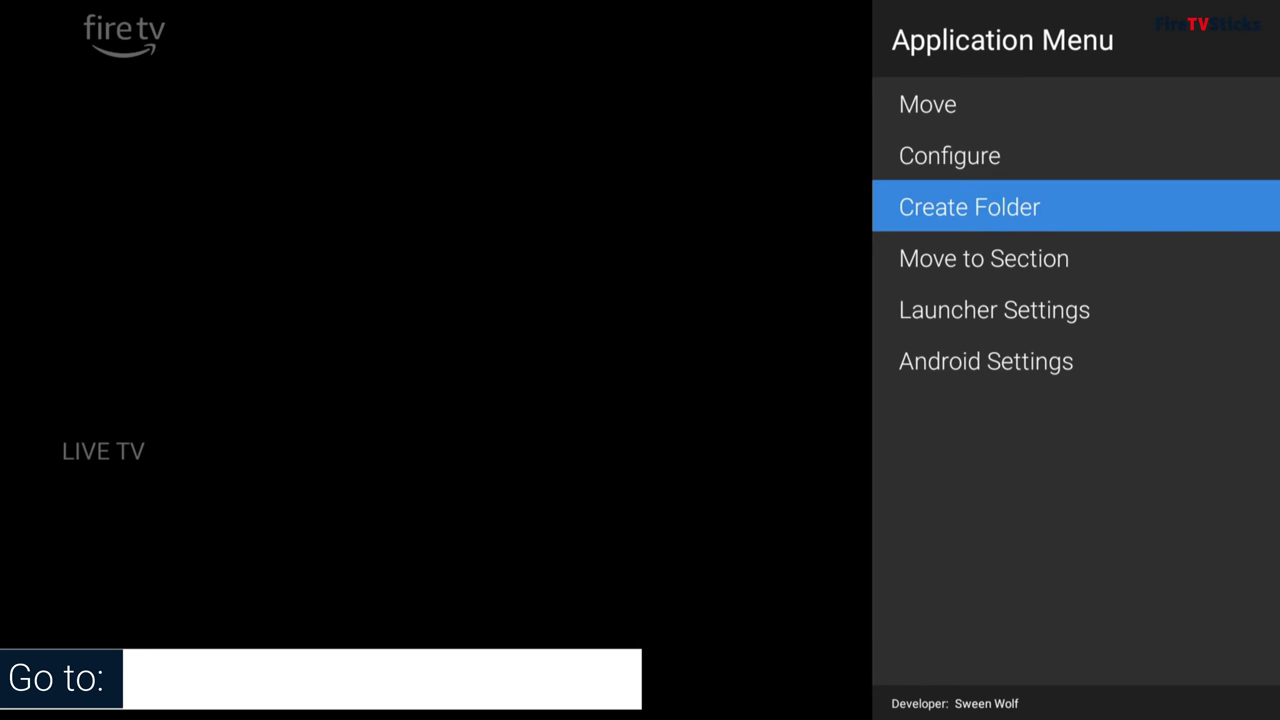
key("Down")
key("Down")
Step: Open the Change Title editor for the Applications section under Launcher Settings > Sections
key("Return")
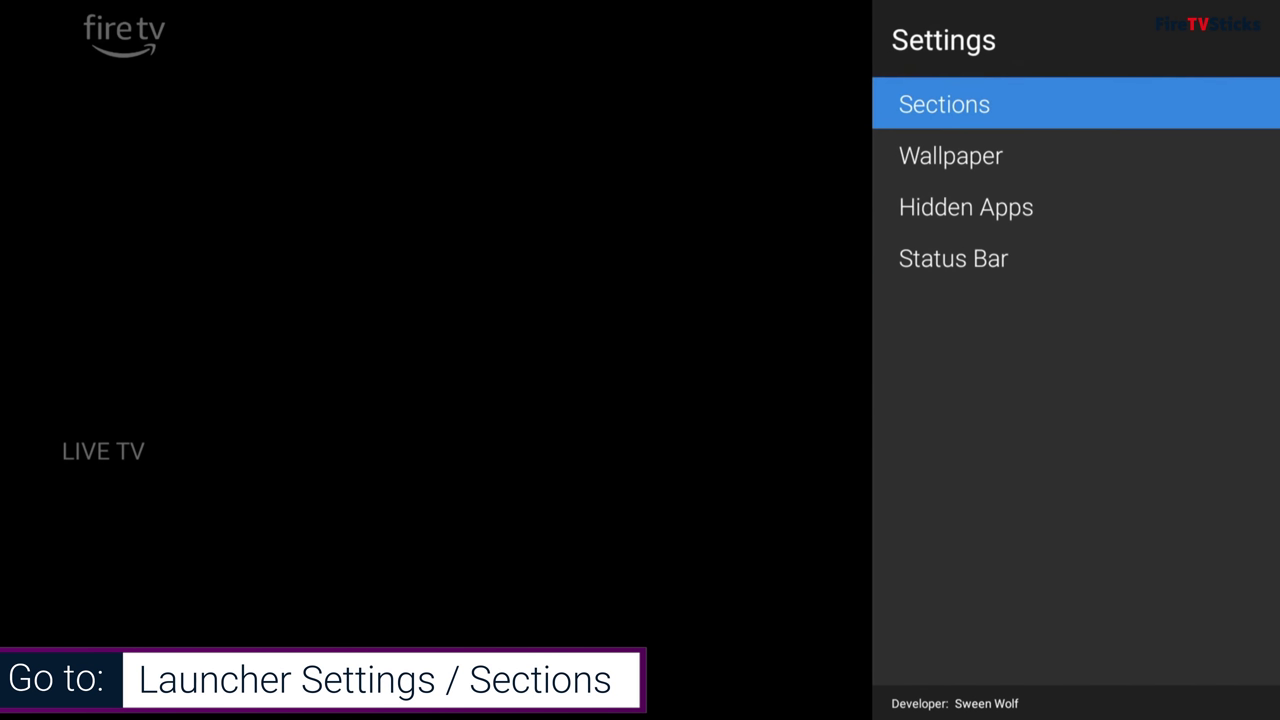
key("Return")
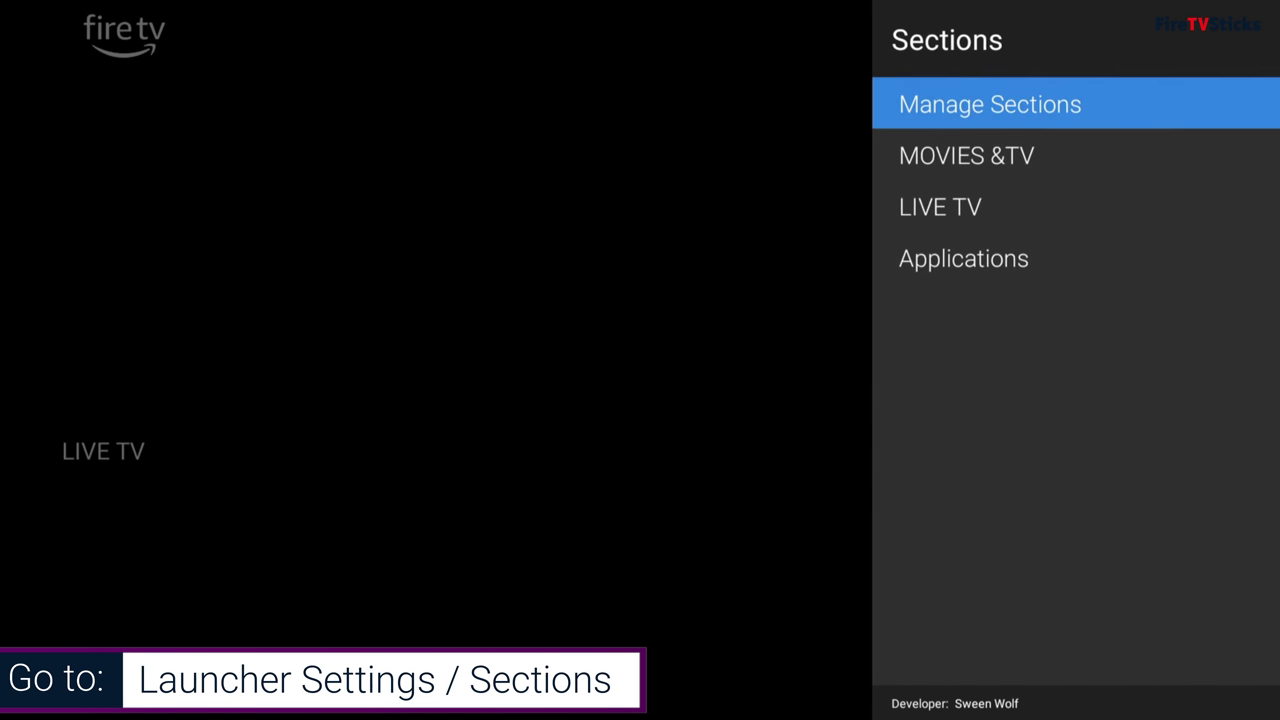
key("Down")
key("Down")
key("Down")
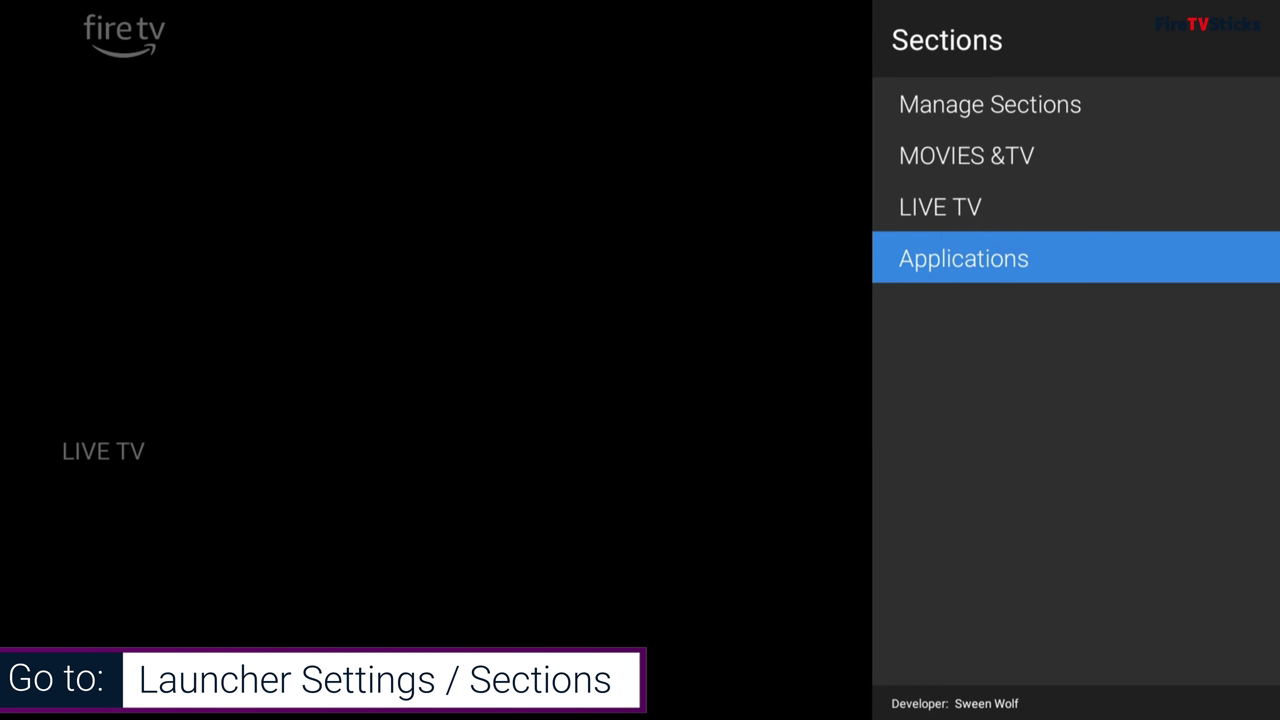
key("Escape")
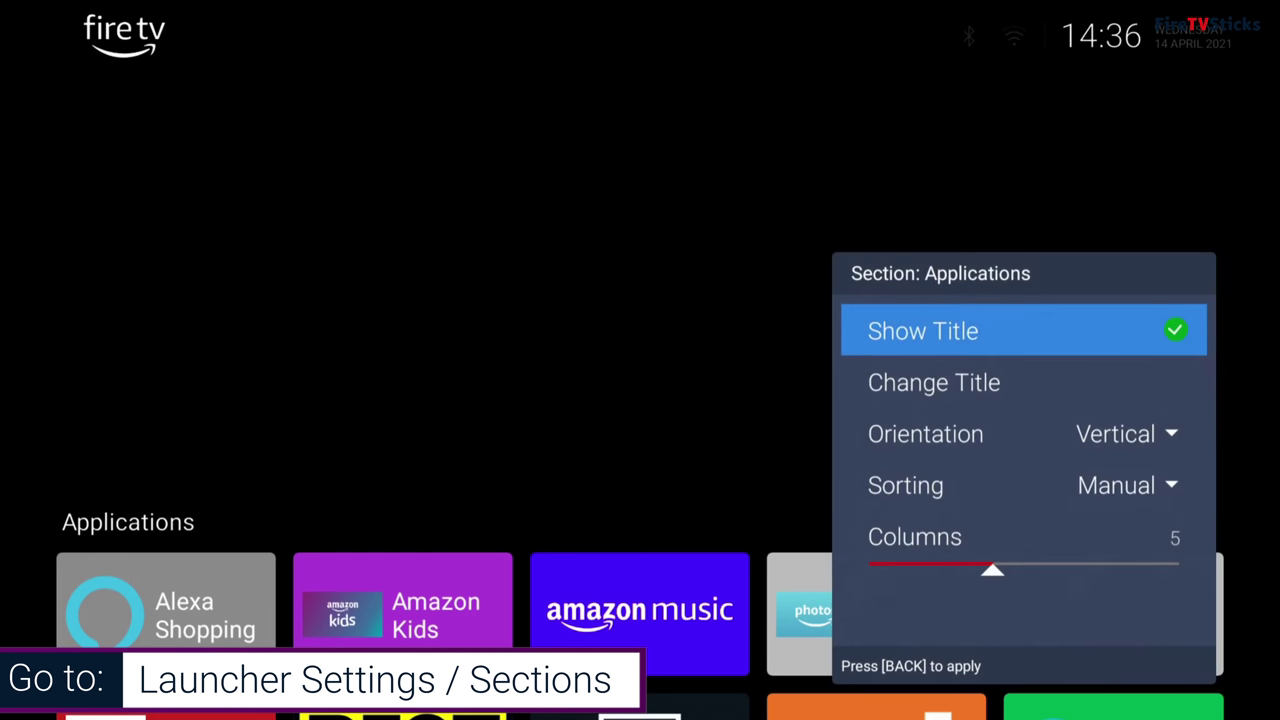
key("Down")
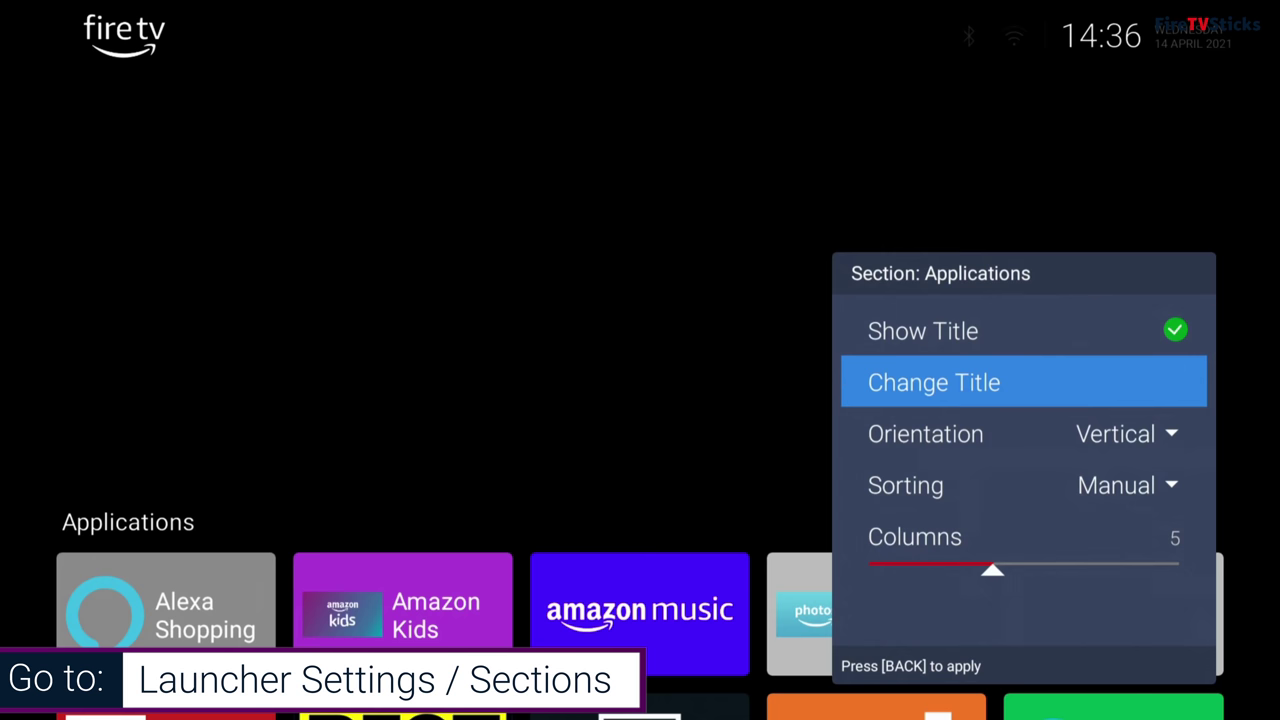
key("Return")
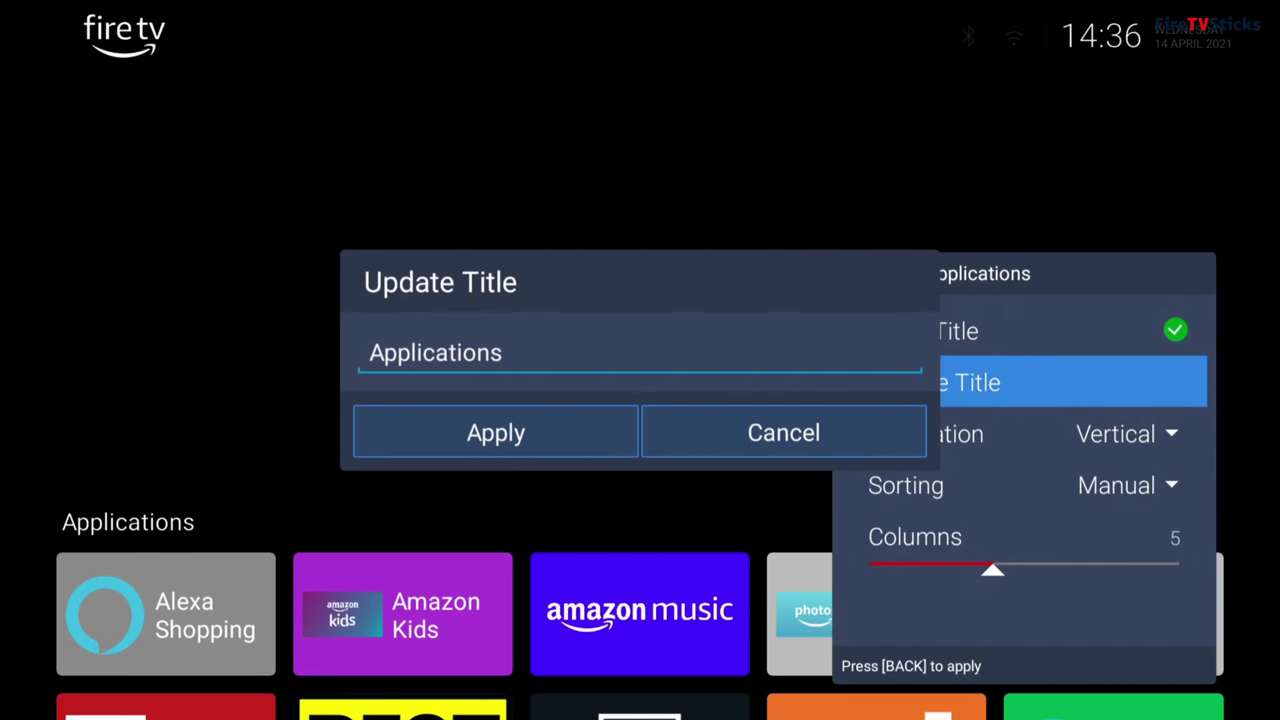
Step: Clear the old title and enter 'TOOLS' as the section's new name
key("Return")
key("Down")
key("Down")
key("Down")
key("Right")
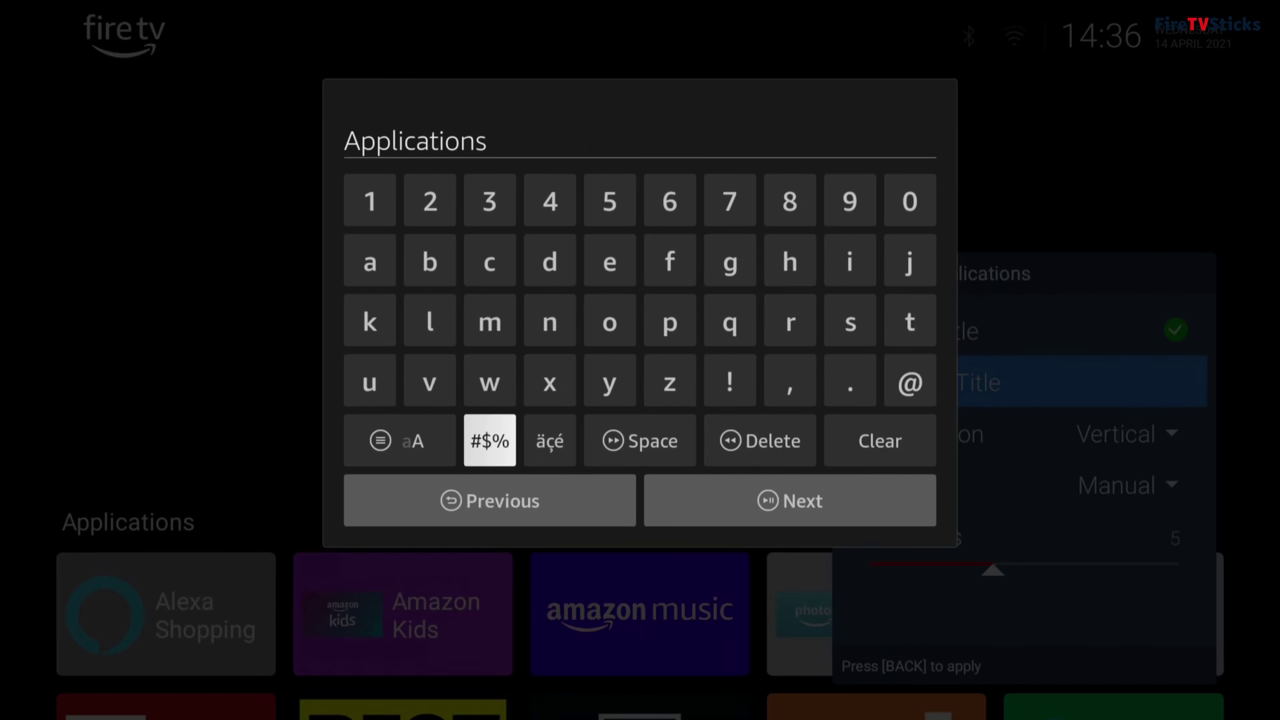
key("Right")
key("Right")
key("Right")
key("Return")
key("Right")
key("Return")
key("Up")
key("Right")
key("Return")
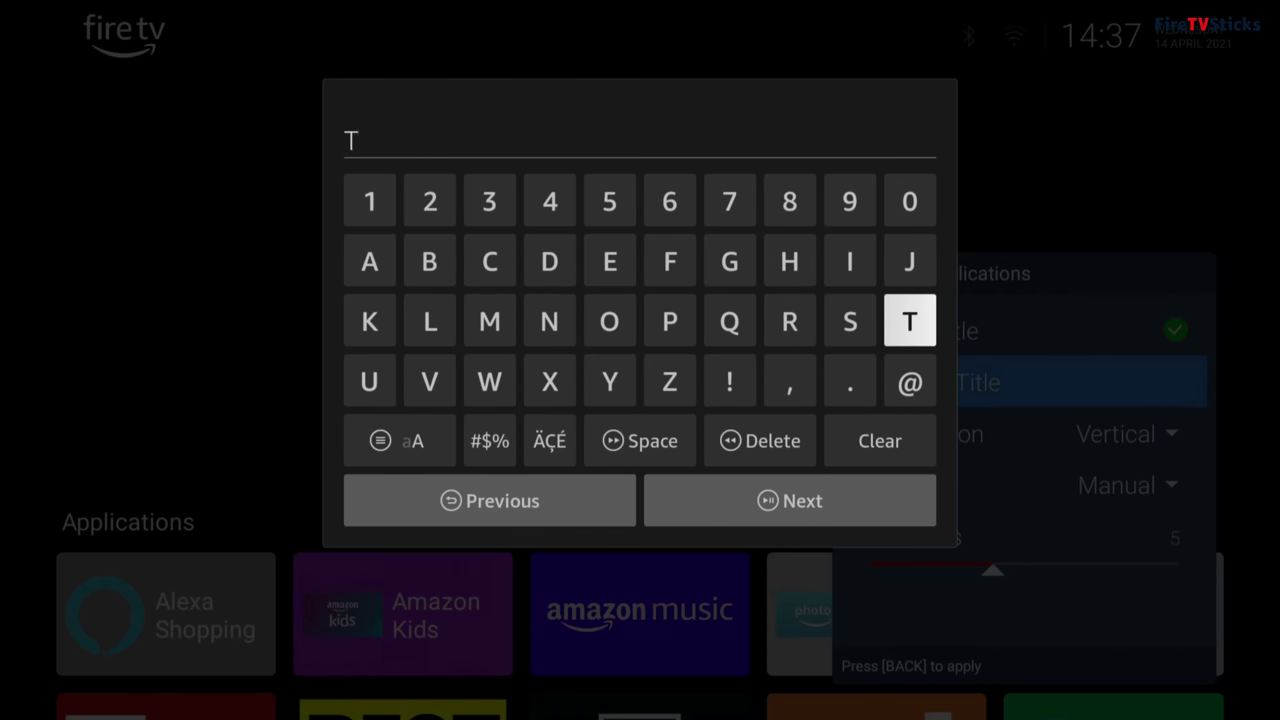
type("OOLS")
key("Tab")
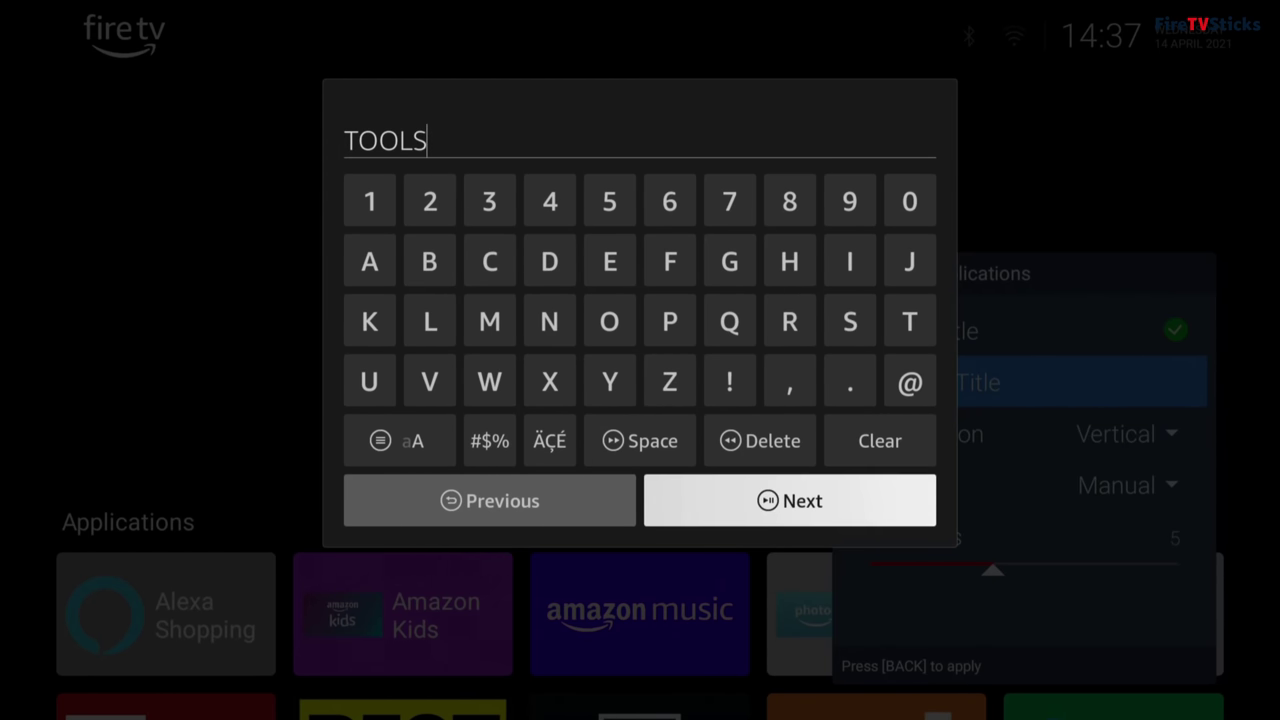
key("Return")
key("Return")
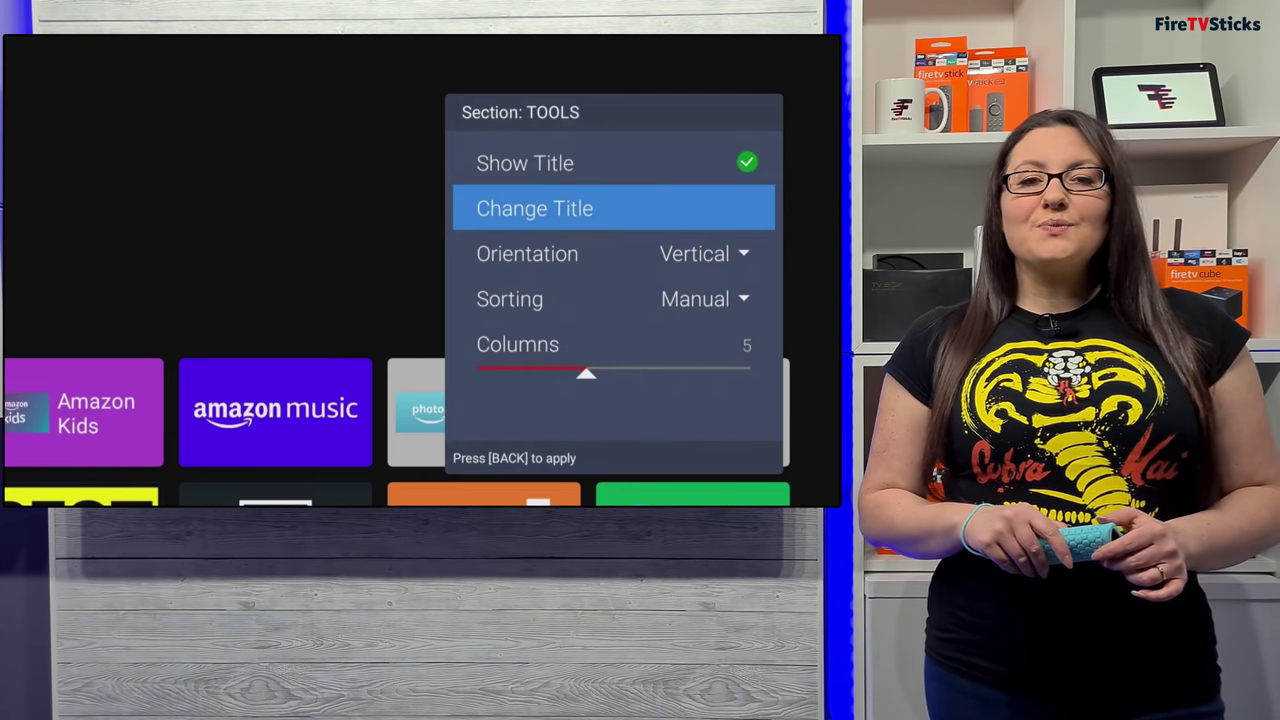
Step: Close the Section: TOOLS panel and focus the Appstore tile in the TOOLS grid
key("Escape")
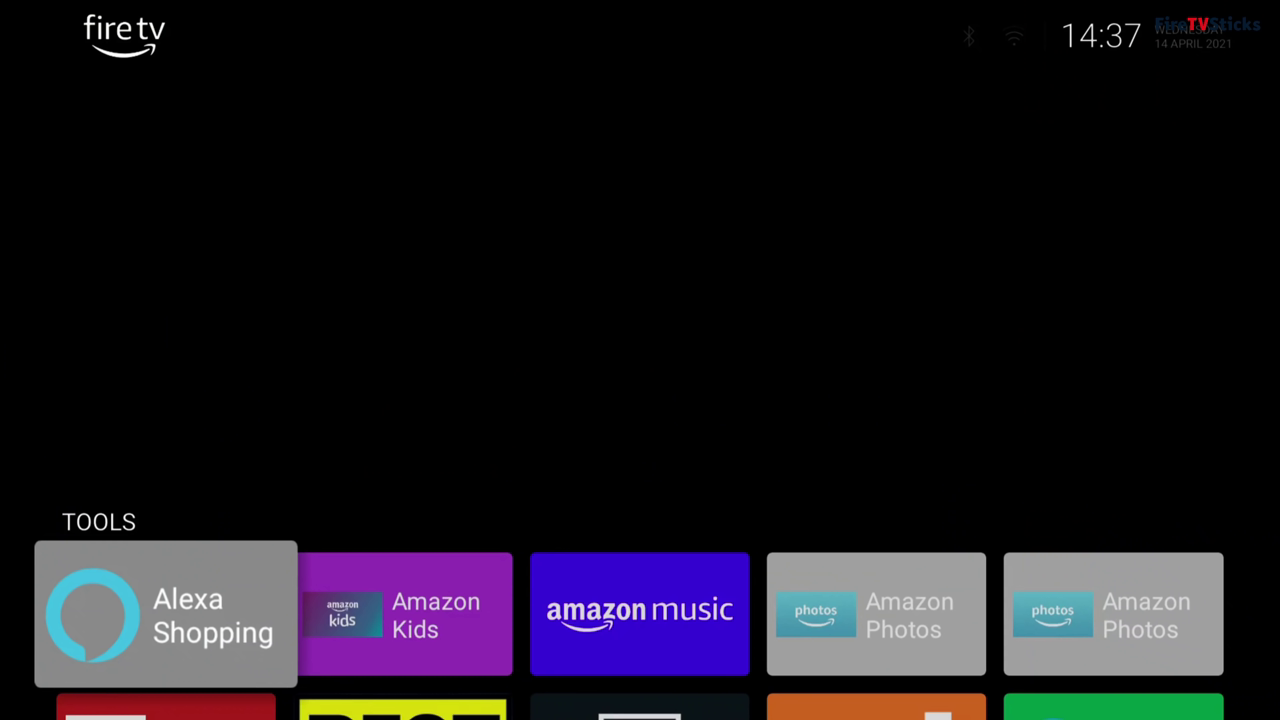
key("Down")
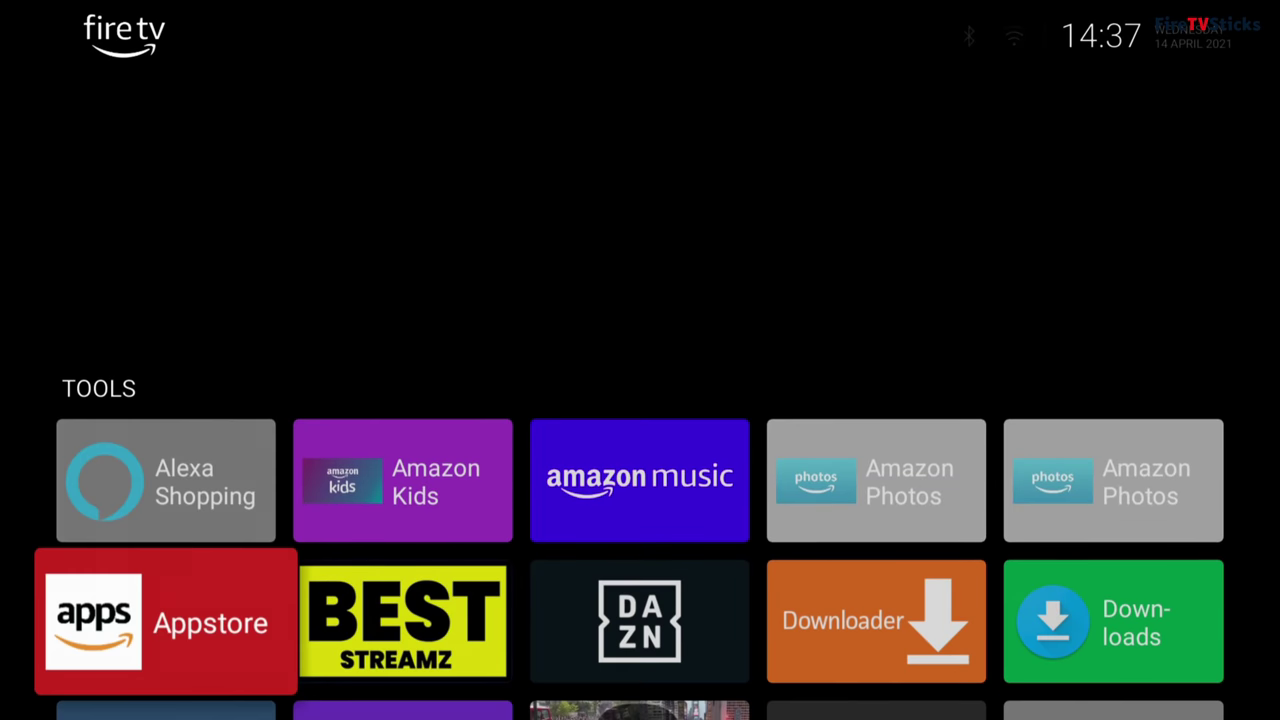
Step: Move the DAZN app into the LIVE TV section
key("Right")
key("Right")
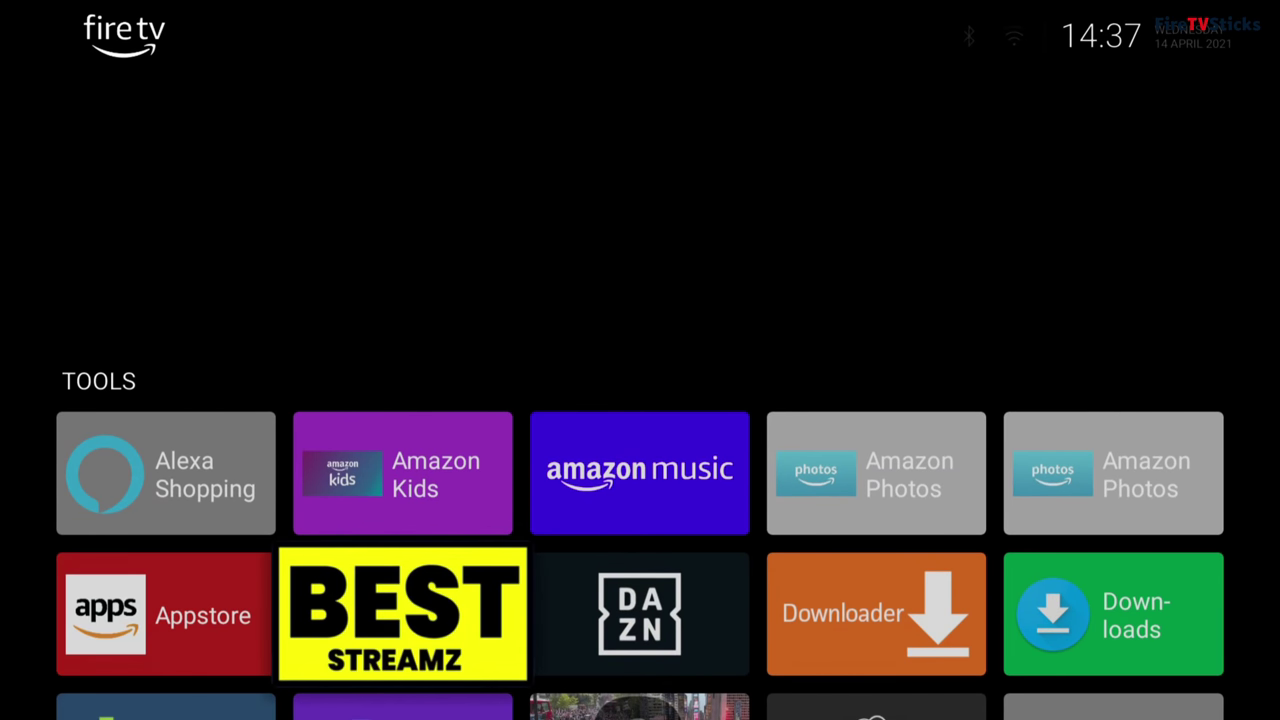
key("Menu")
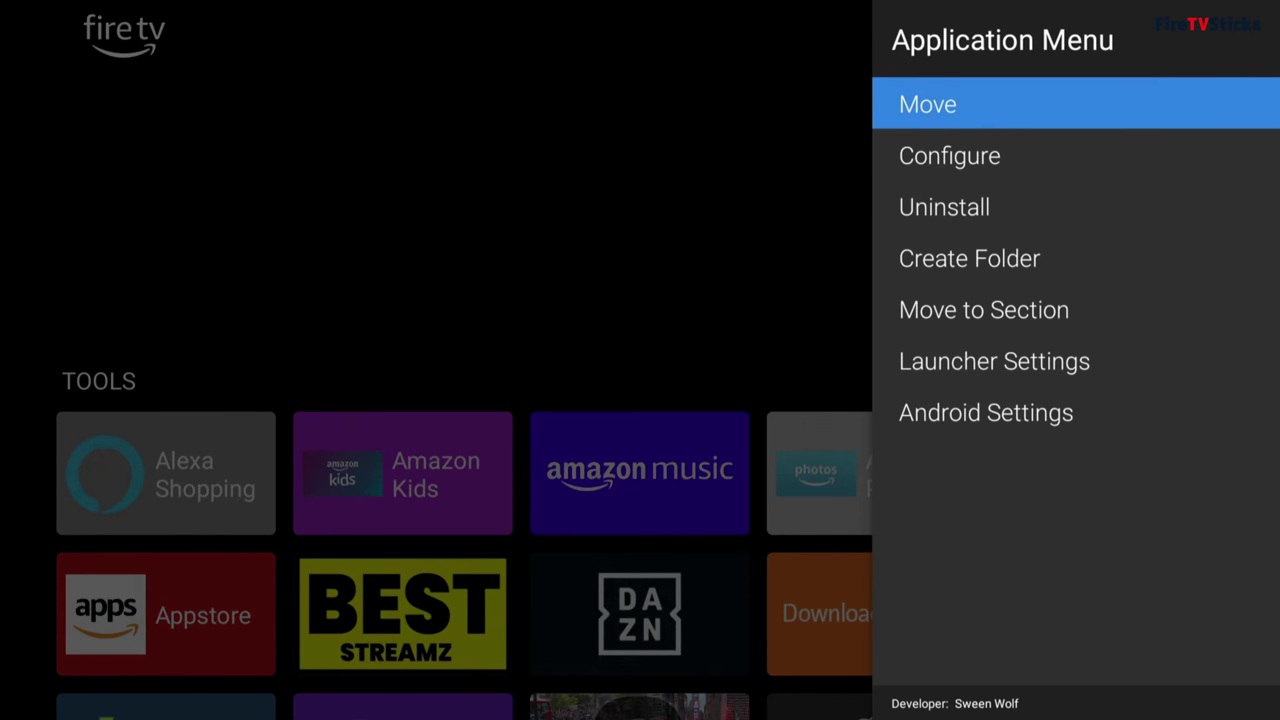
key("Down")
key("Down")
key("Down")
key("Down")
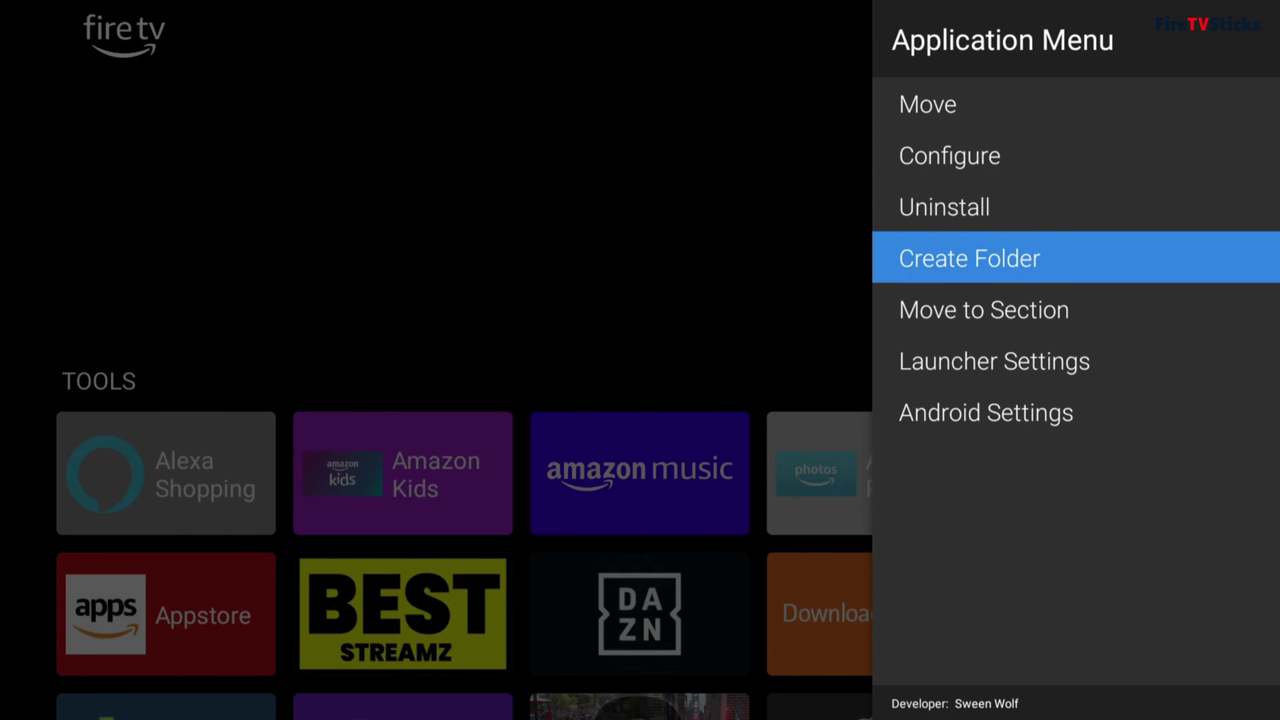
key("Return")
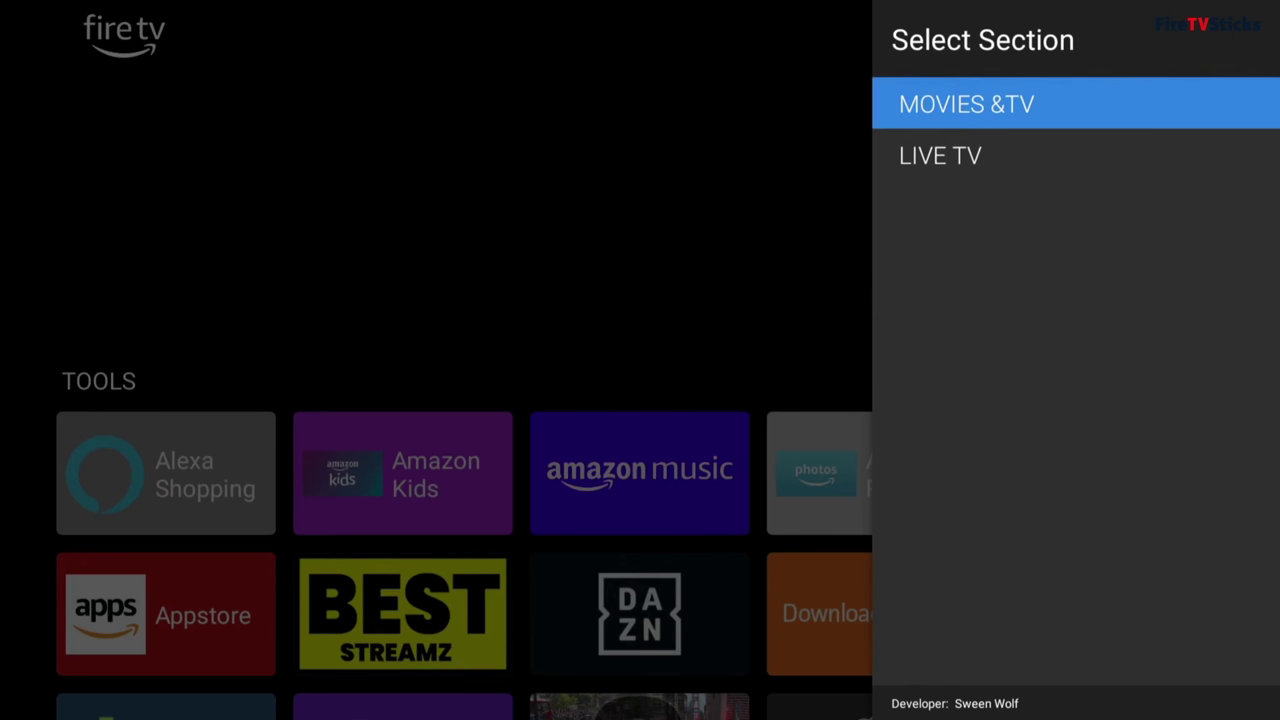
key("Down")
key("Return")
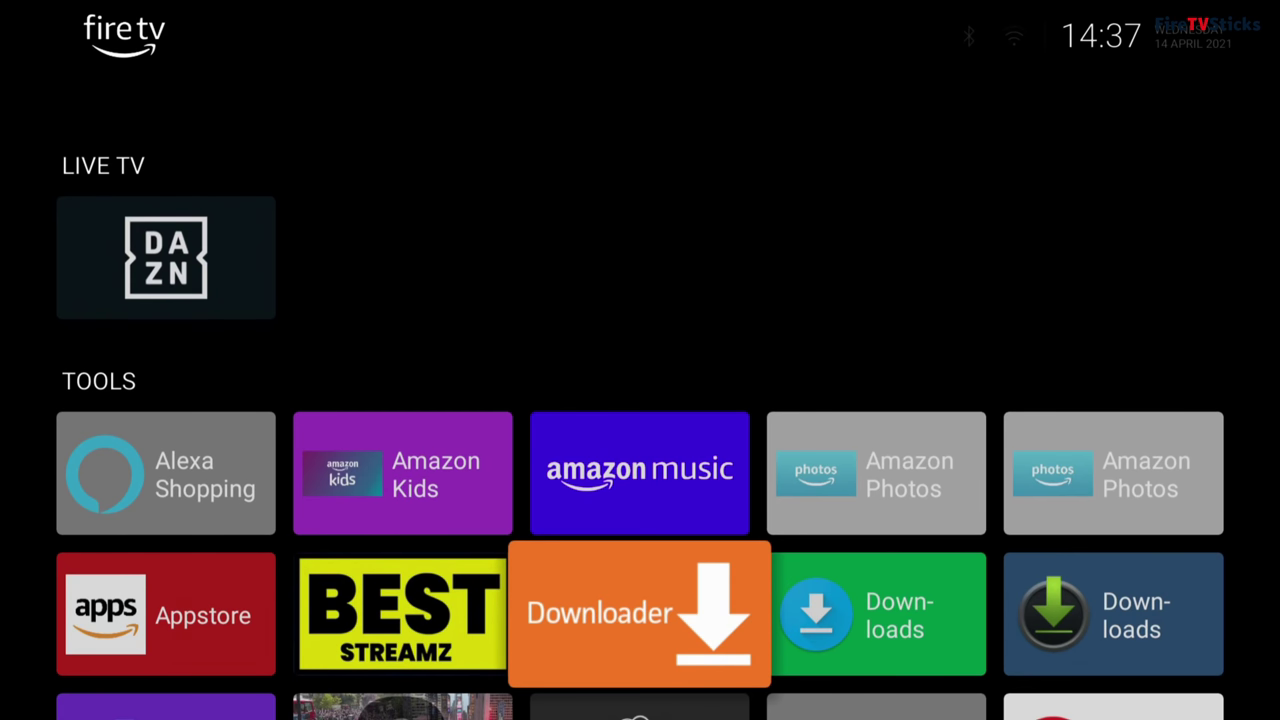
Step: Move the IMDb TV app into the MOVIES & TV section
key("Down")
key("Down")
key("Right")
key("Right")
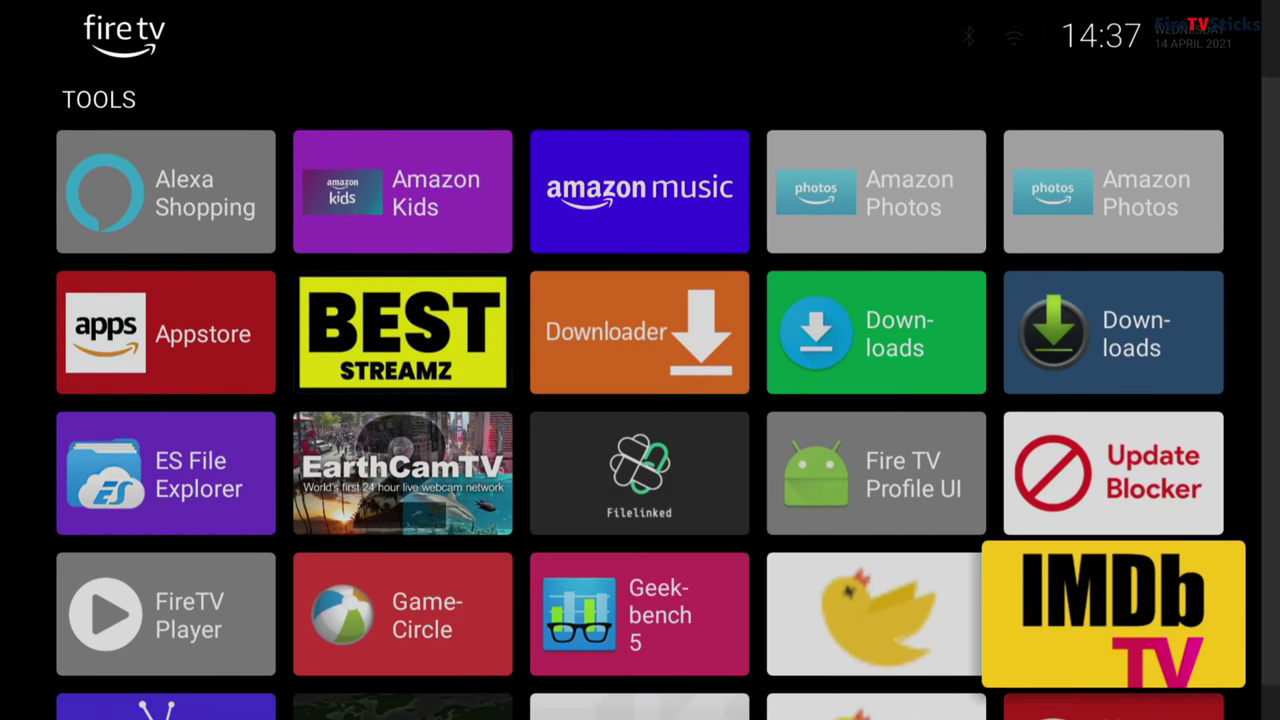
key("Menu")
key("Down")
key("Down")
key("Down")
key("Return")
key("Return")
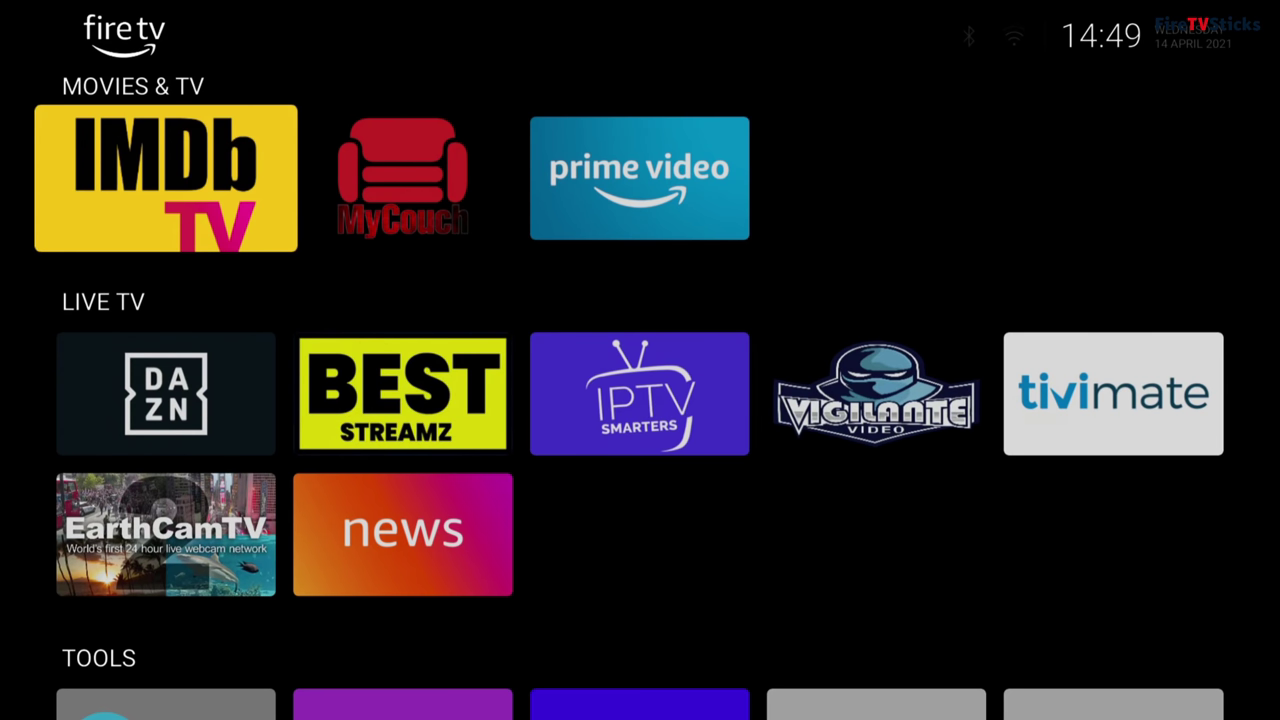
Step: Set the MyCouch tile to Vertical display mode after briefly trying Horizontal
key("Right")
key("Menu")
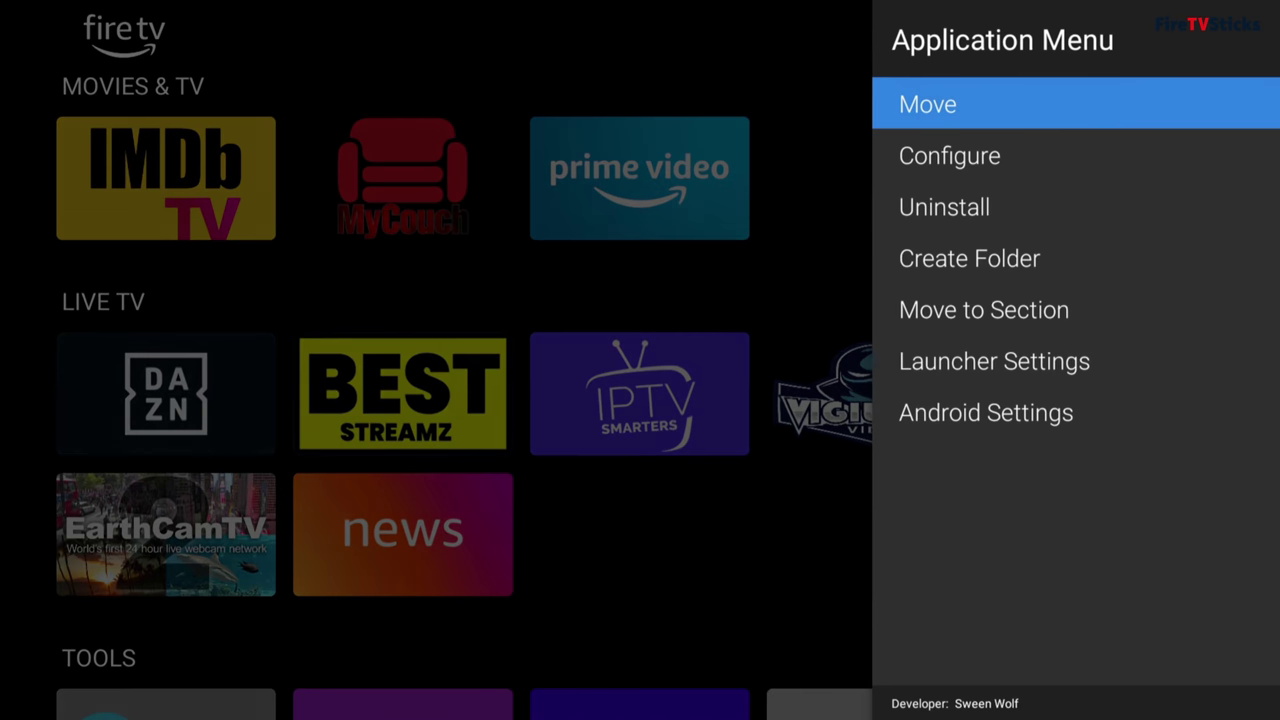
key("Down")
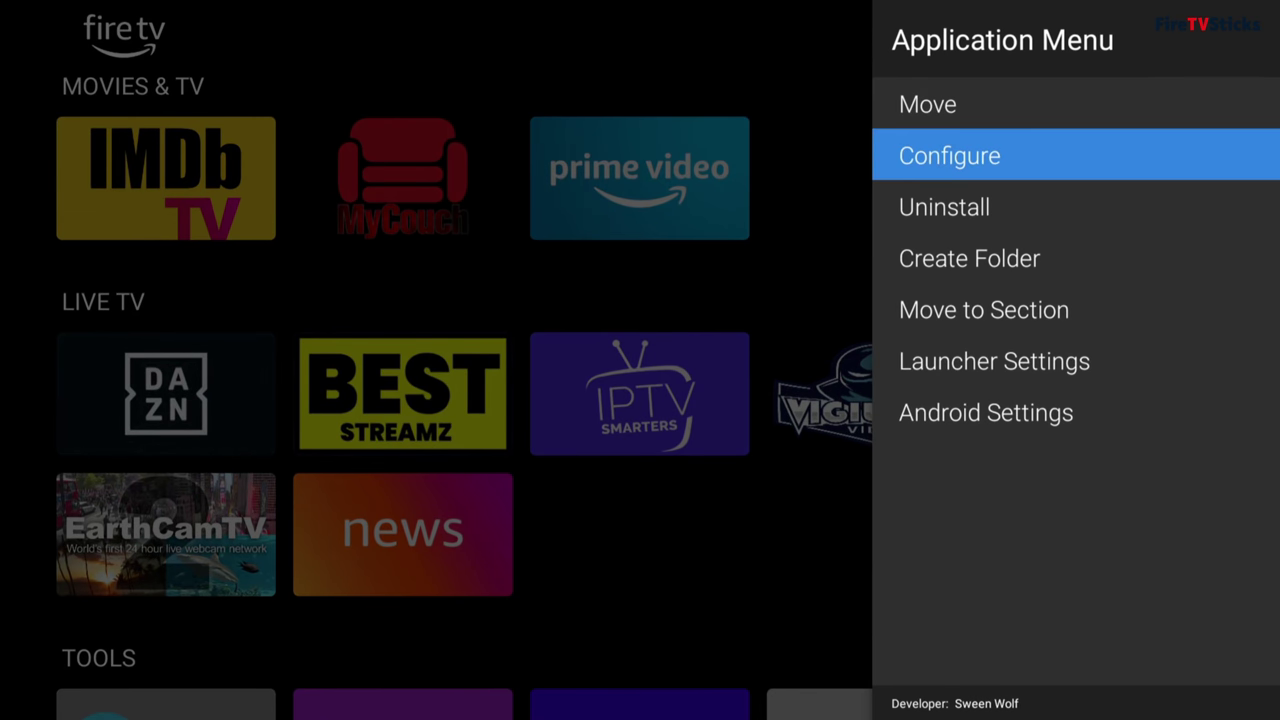
key("Return")
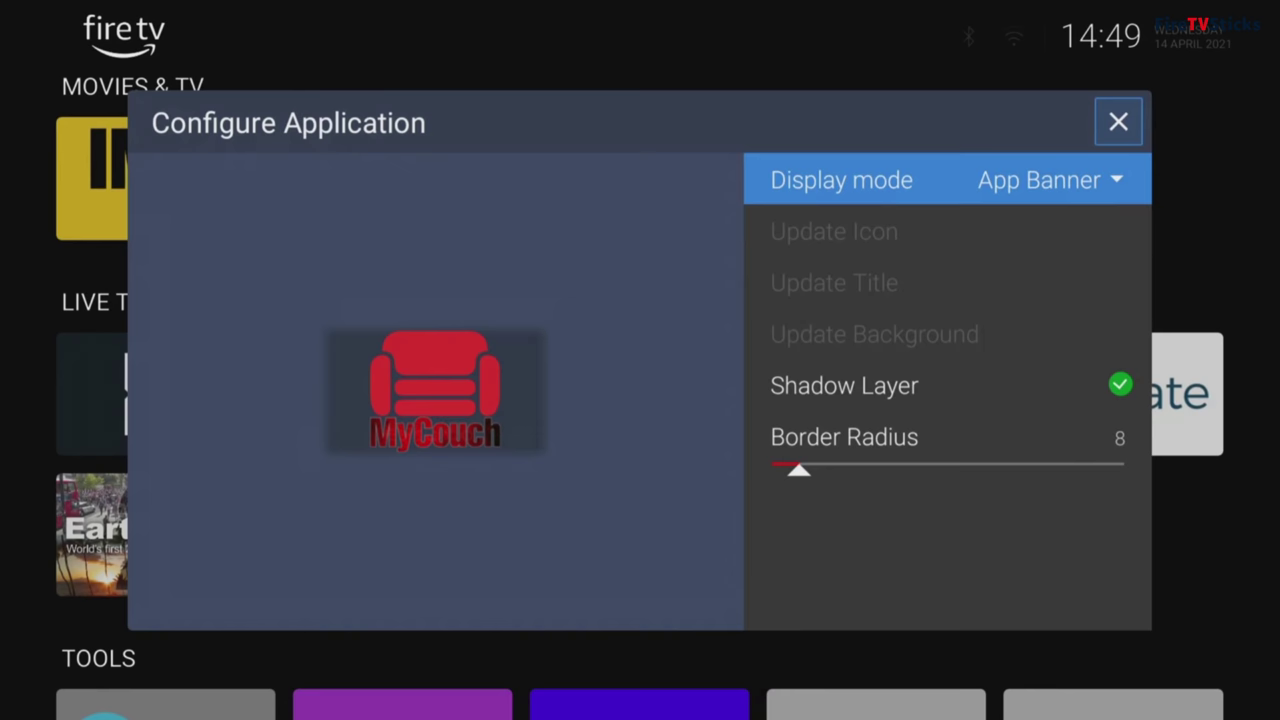
key("Return")
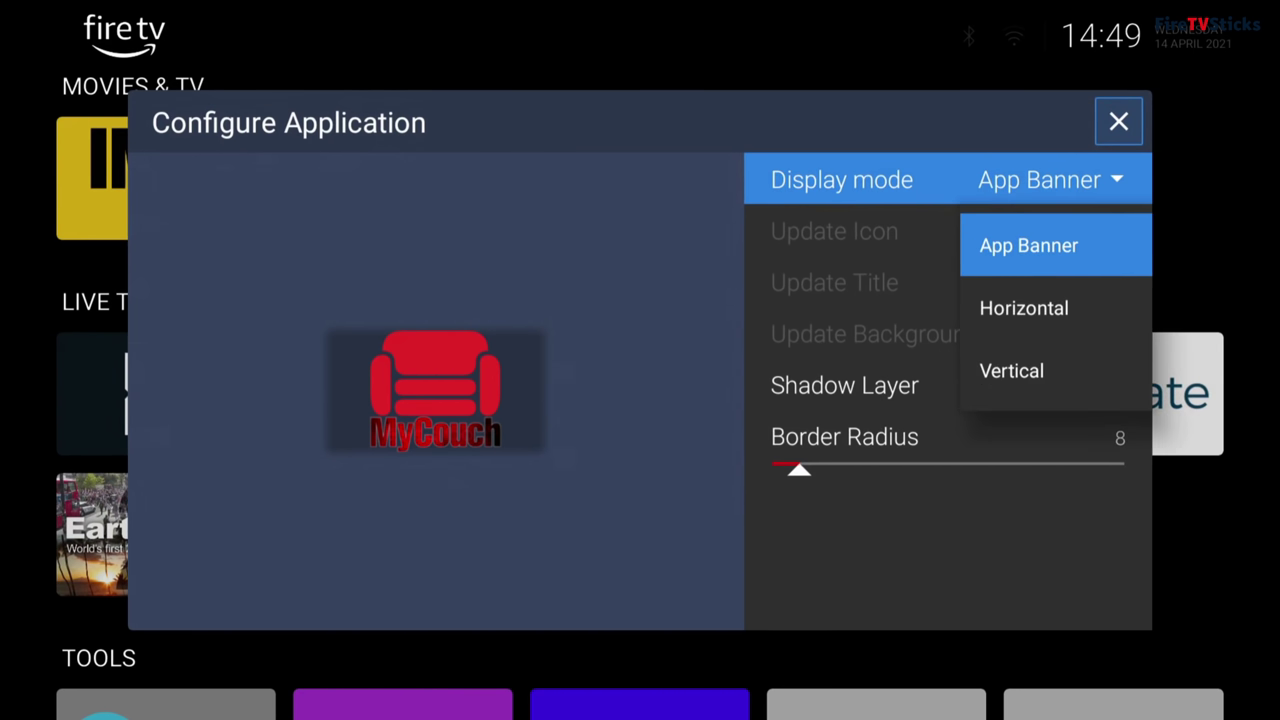
key("Down")
key("Return")
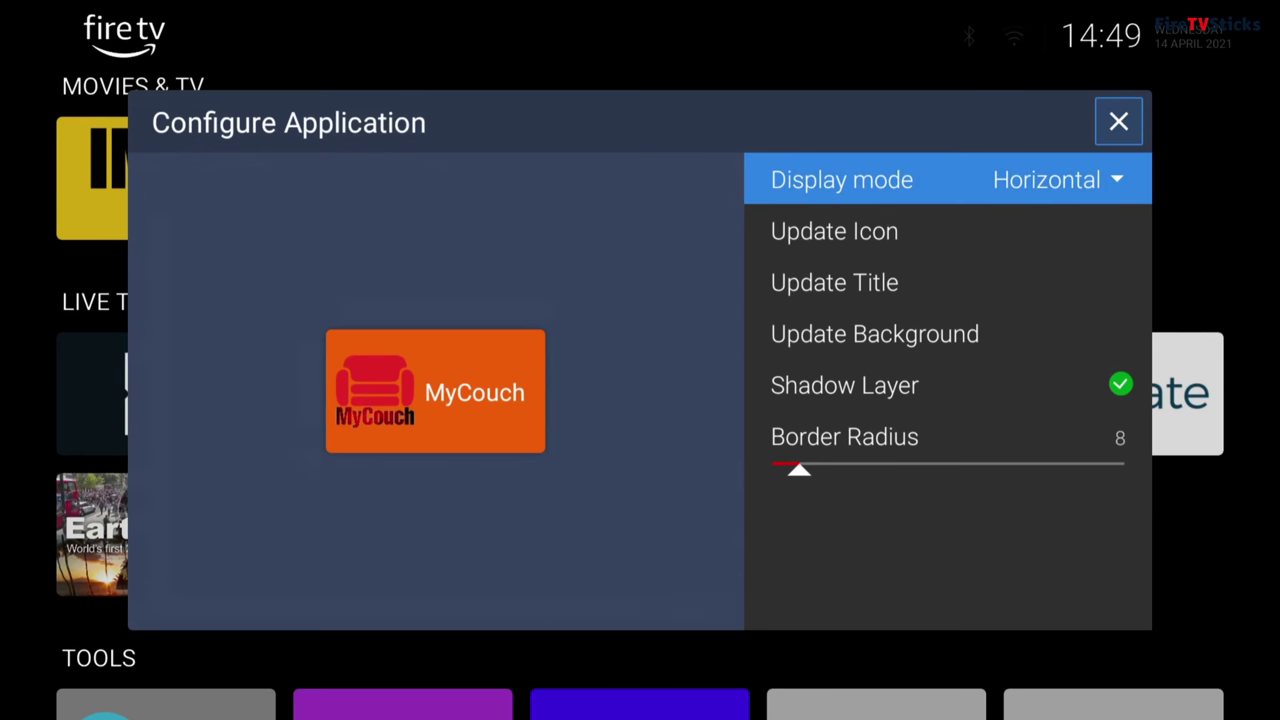
key("Return")
key("Down")
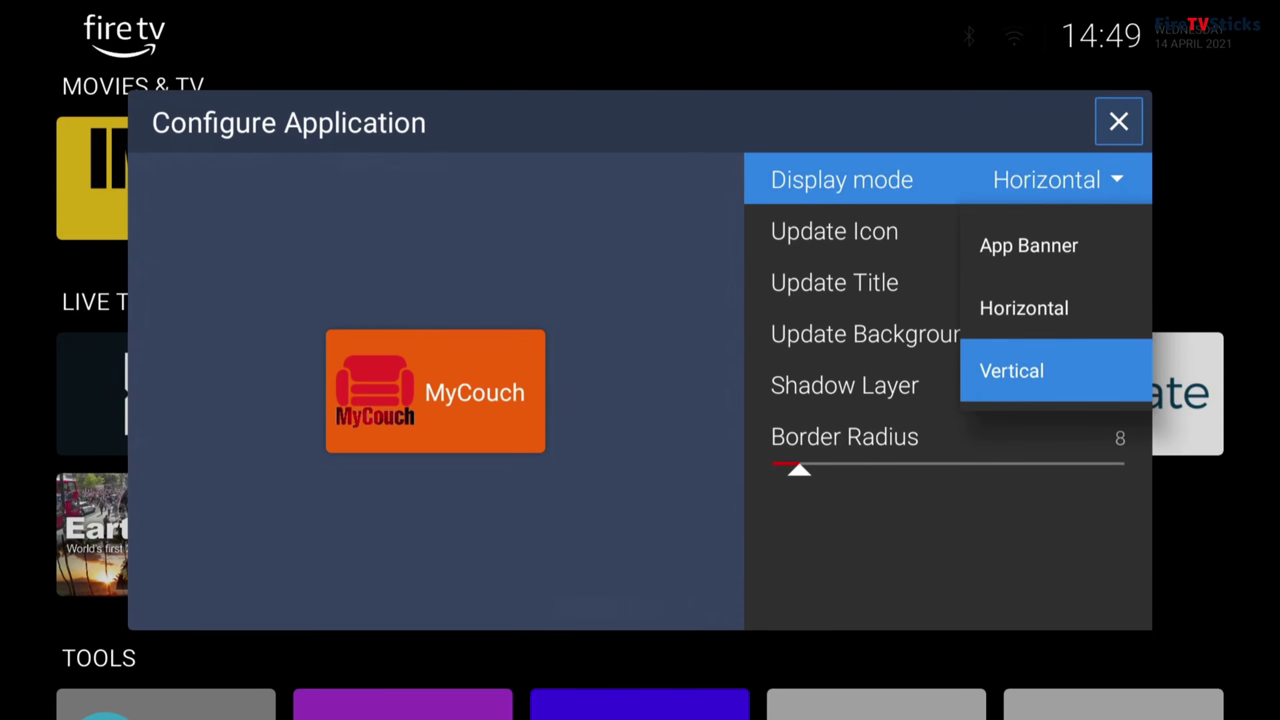
key("Return")
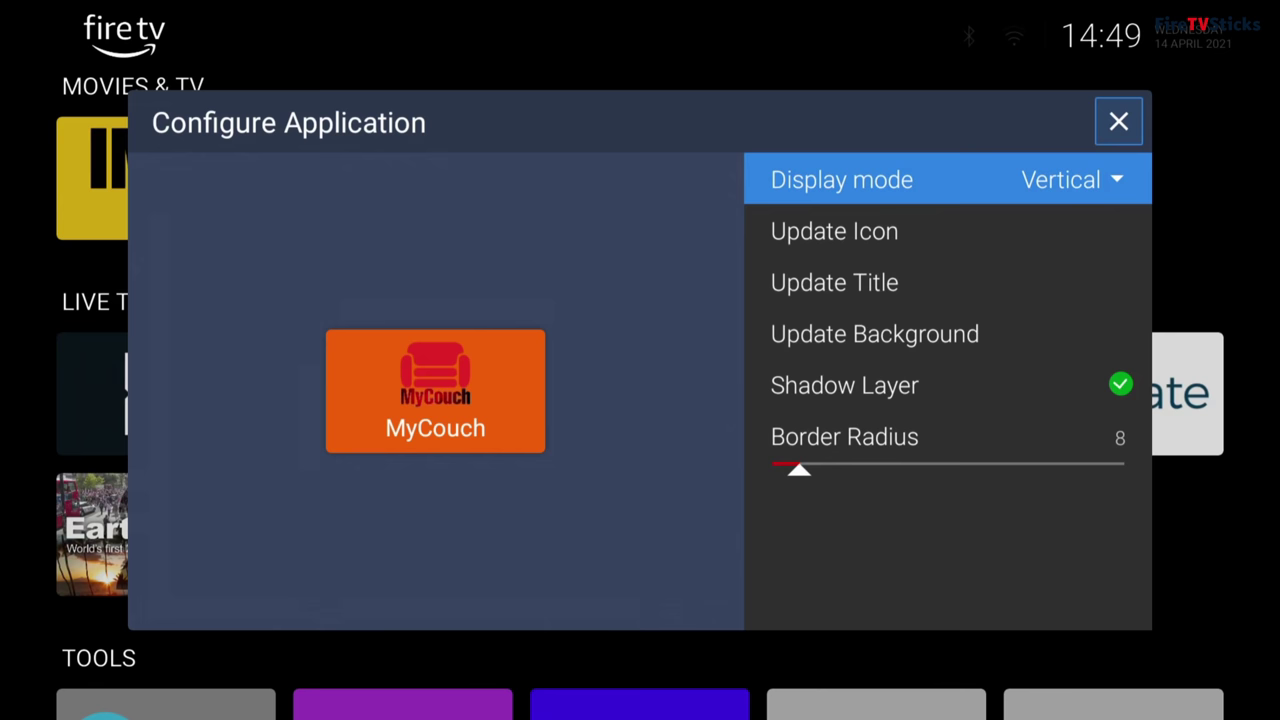
key("Escape")
Step: Set the IMDb TV tile to Vertical display mode
key("Left")
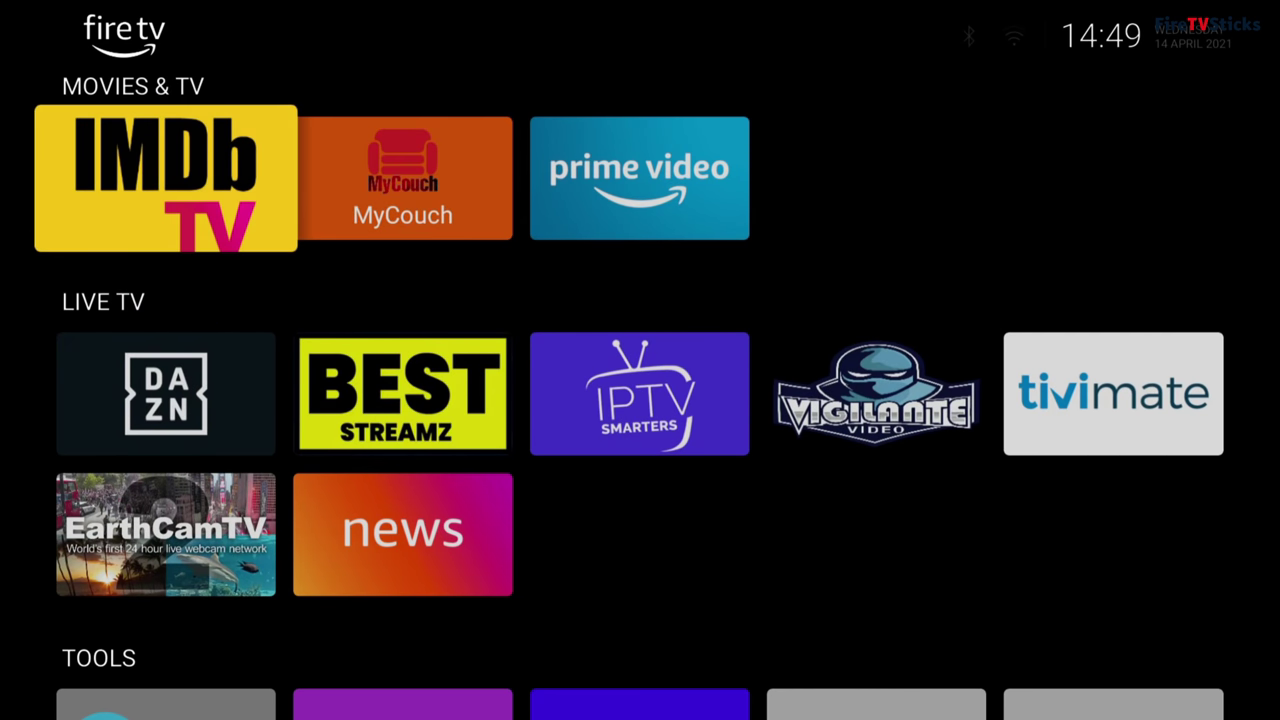
key("Menu")
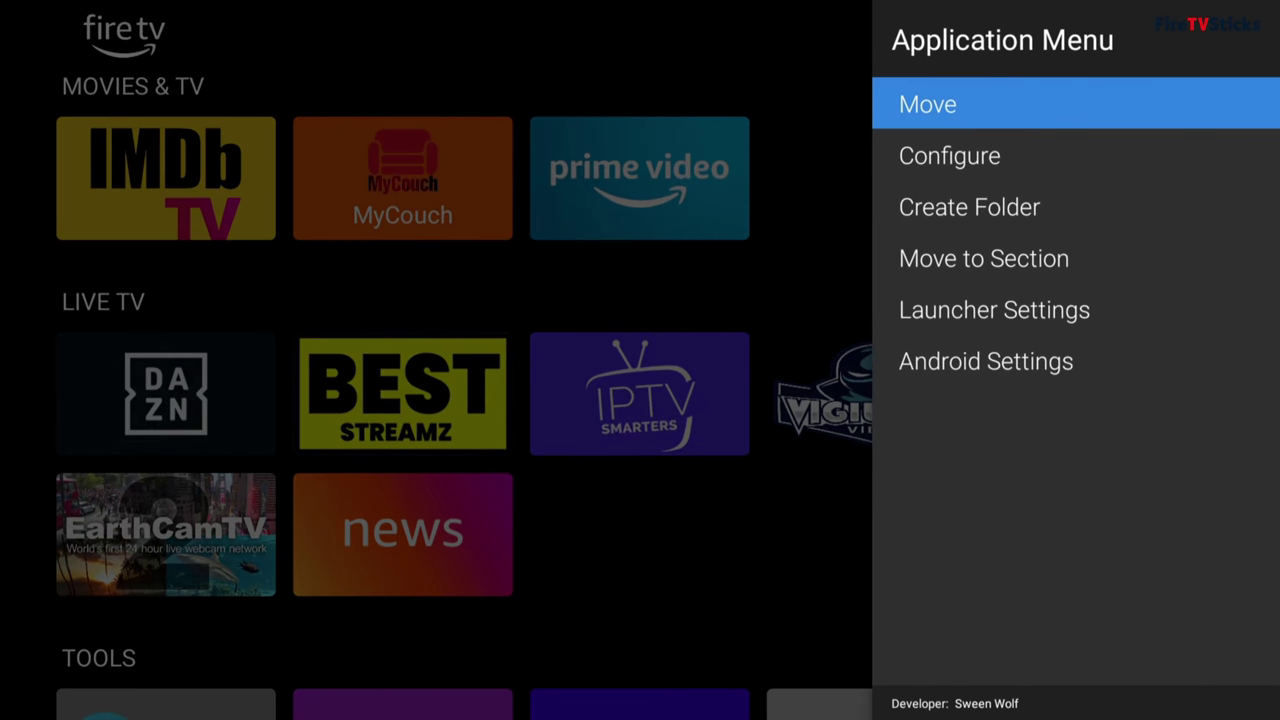
key("Down")
key("Return")
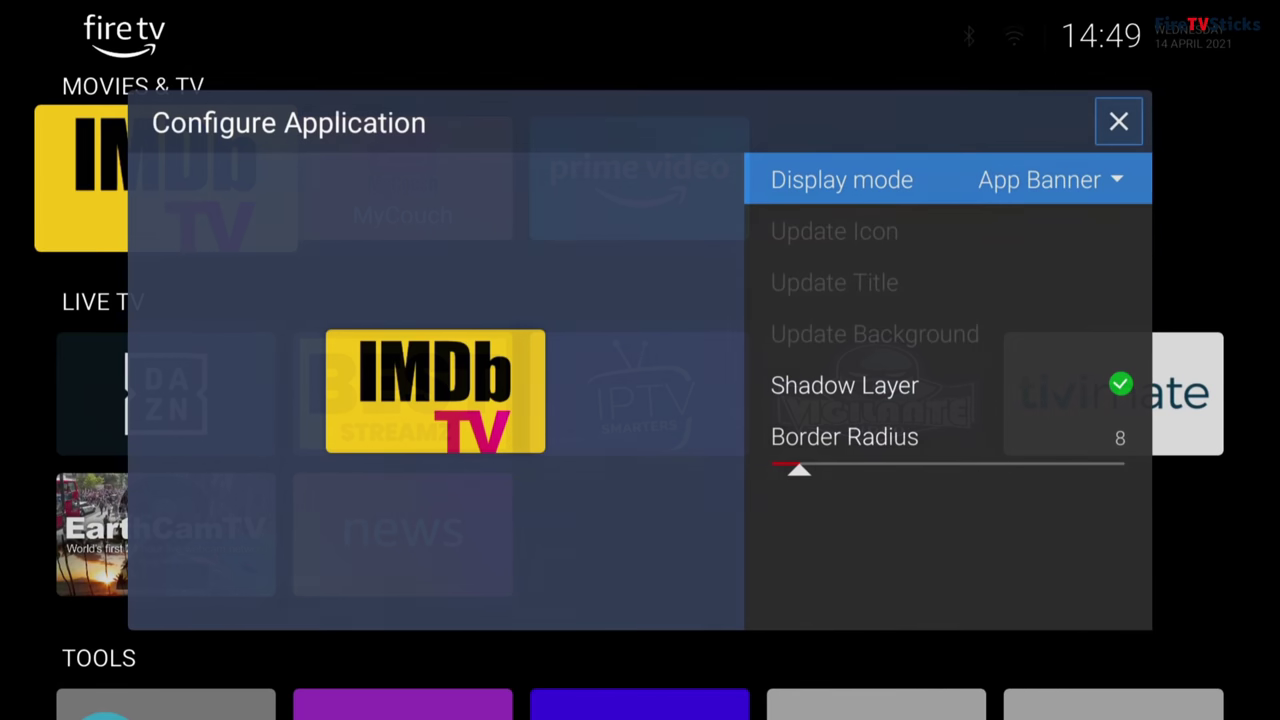
key("Return")
key("Down")
key("Down")
key("Return")
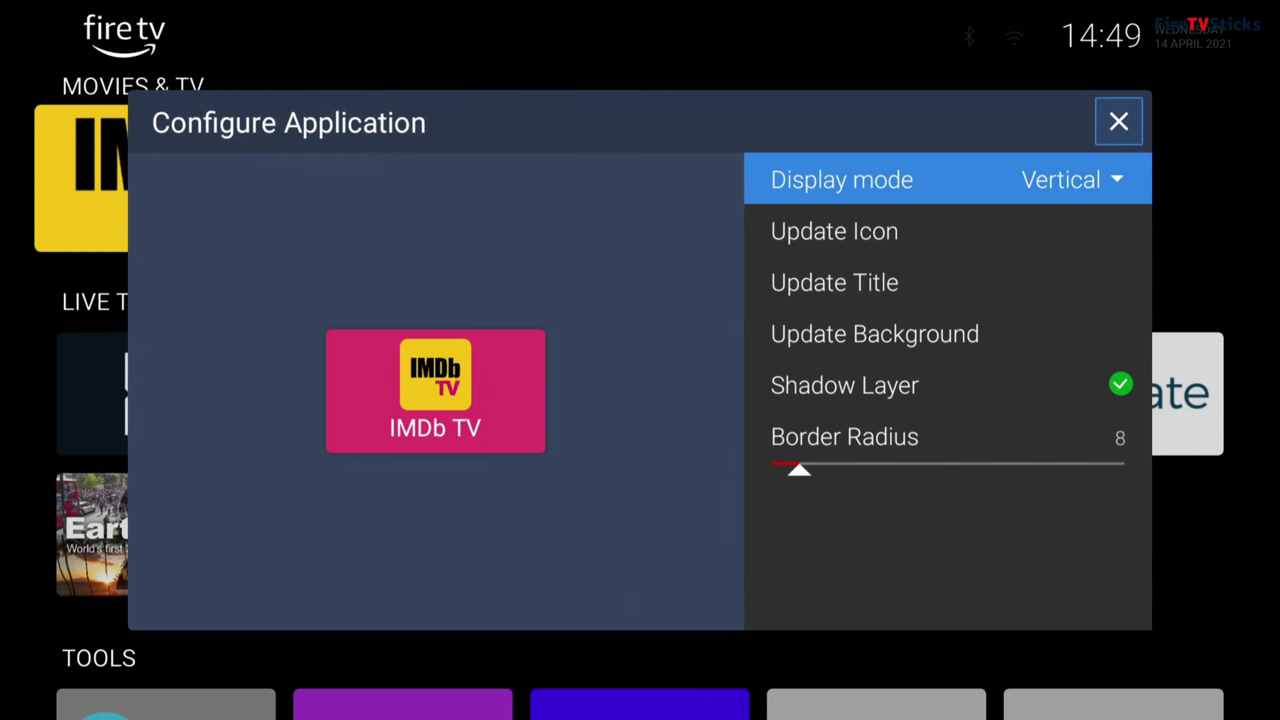
key("Escape")
Step: Set the Prime Video tile to Vertical display mode
key("Right")
key("Right")
key("Menu")
key("Down")
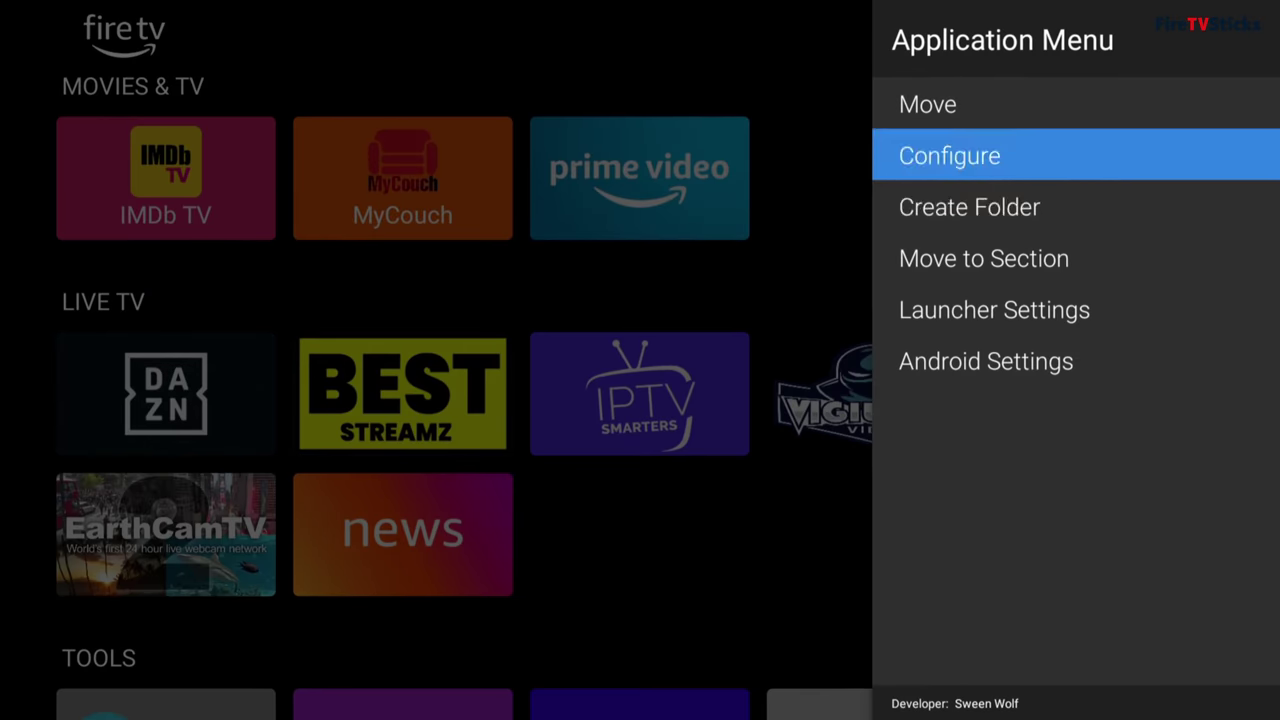
key("Return")
key("Down")
key("Return")
key("Escape")
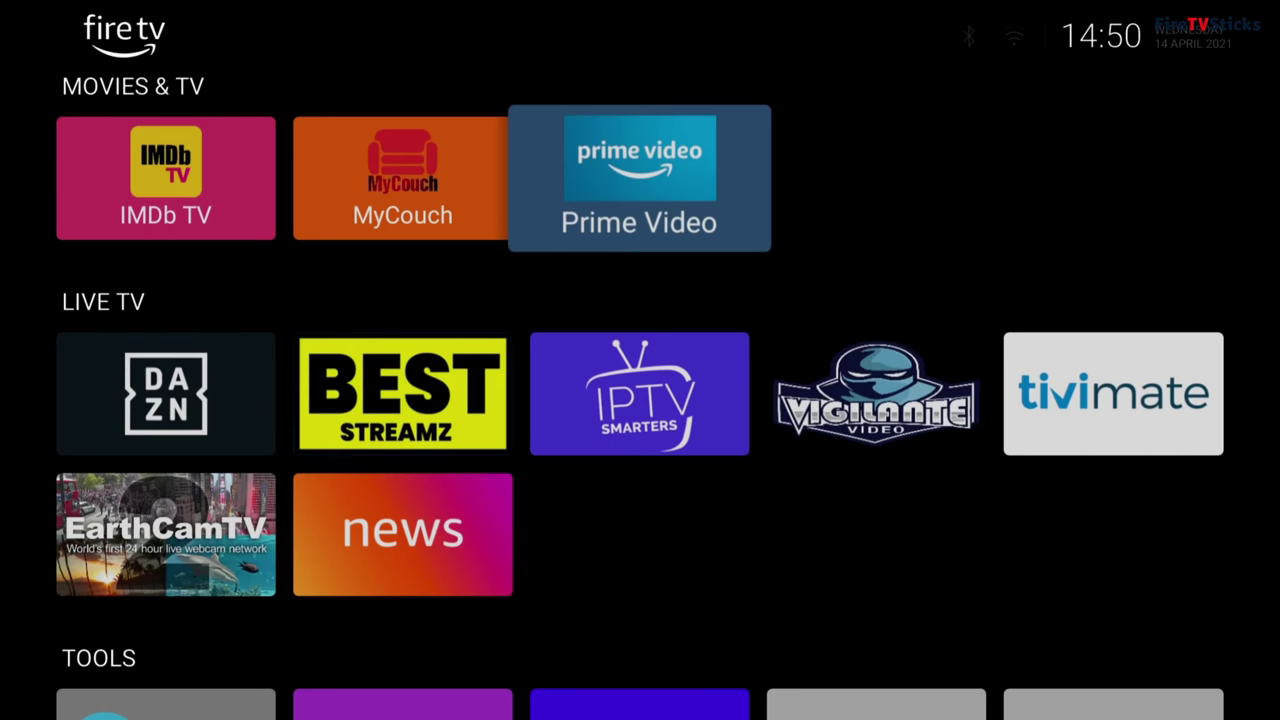
Step: Set the DAZN tile in the Live TV row to Vertical display mode
key("Down")
key("Left")
key("Left")
key("Menu")
key("Down")
key("Return")
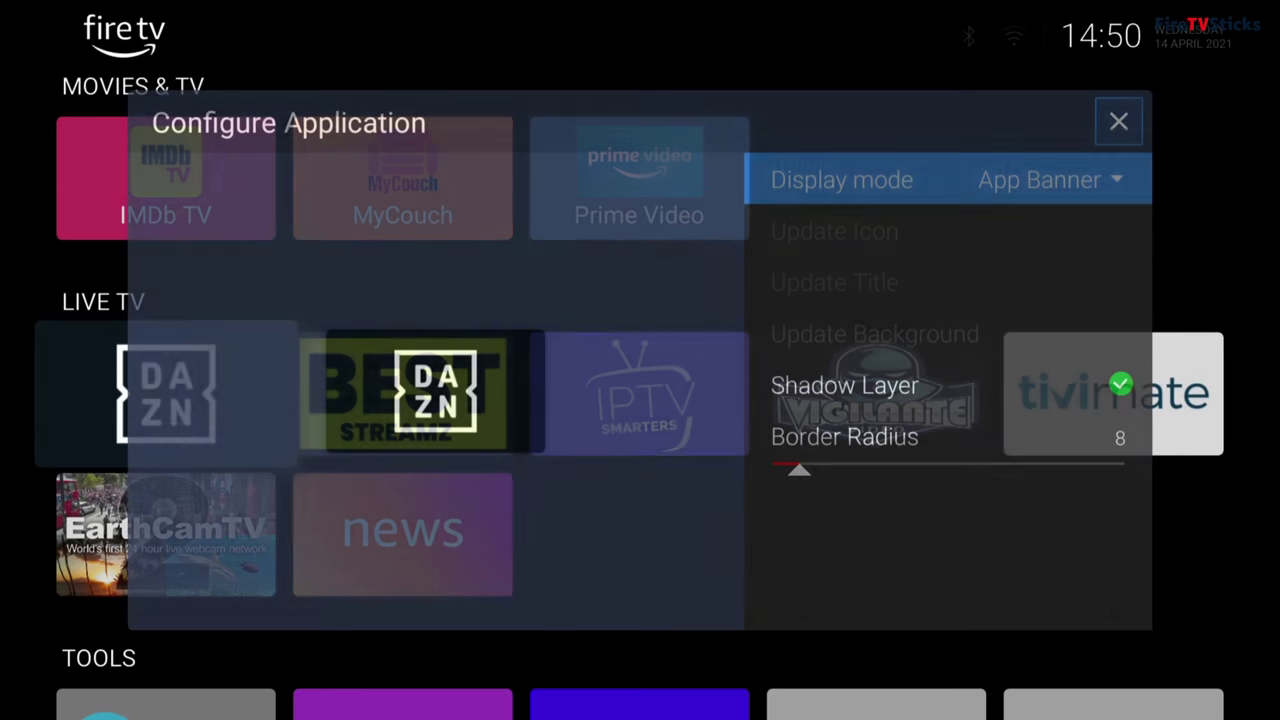
key("Return")
key("Down")
key("Down")
key("Return")
key("Escape")
Step: Set the BEST STREAMZ tile to Vertical display mode
key("Right")
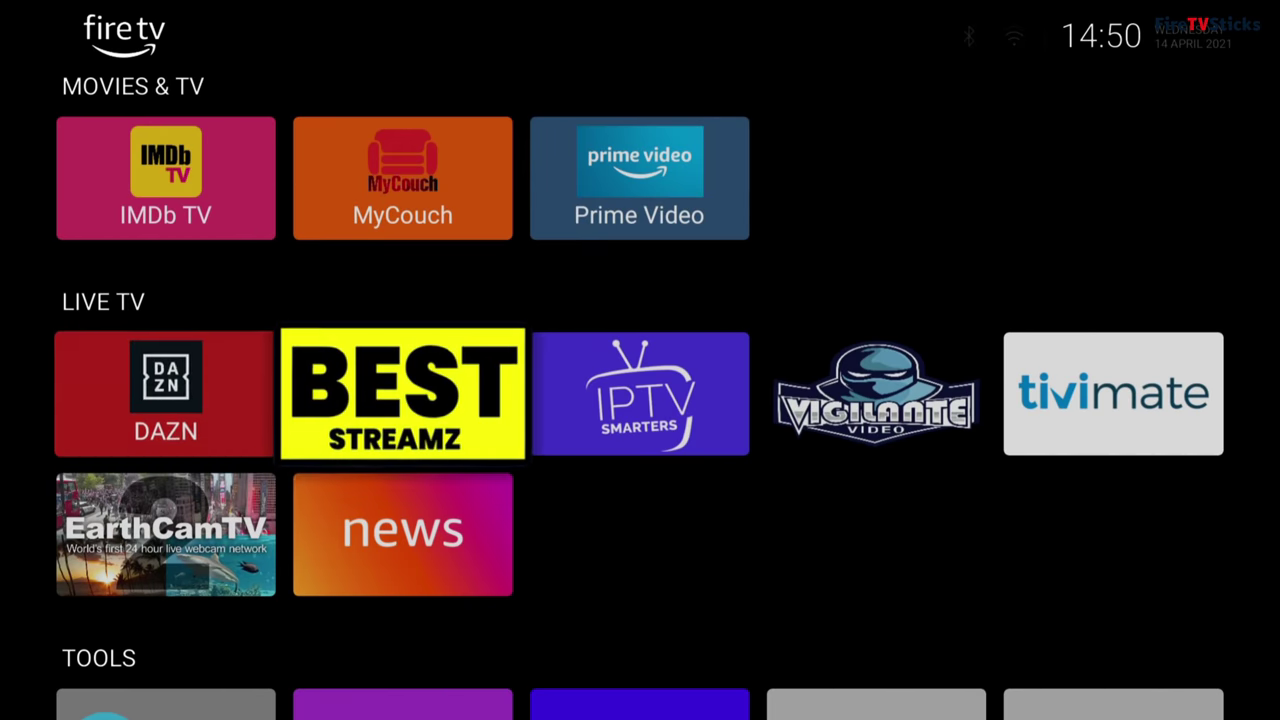
key("Menu")
key("Down")
key("Return")
key("Return")
key("Down")
key("Down")
key("Return")
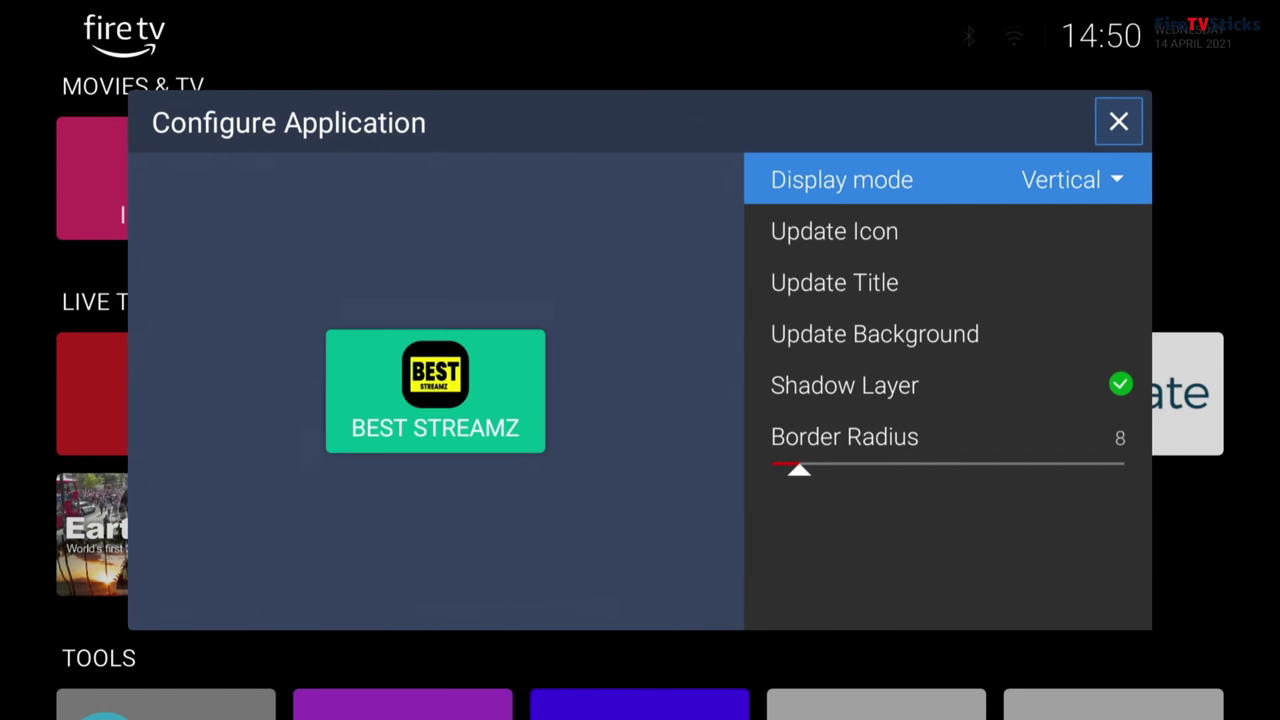
key("Escape")
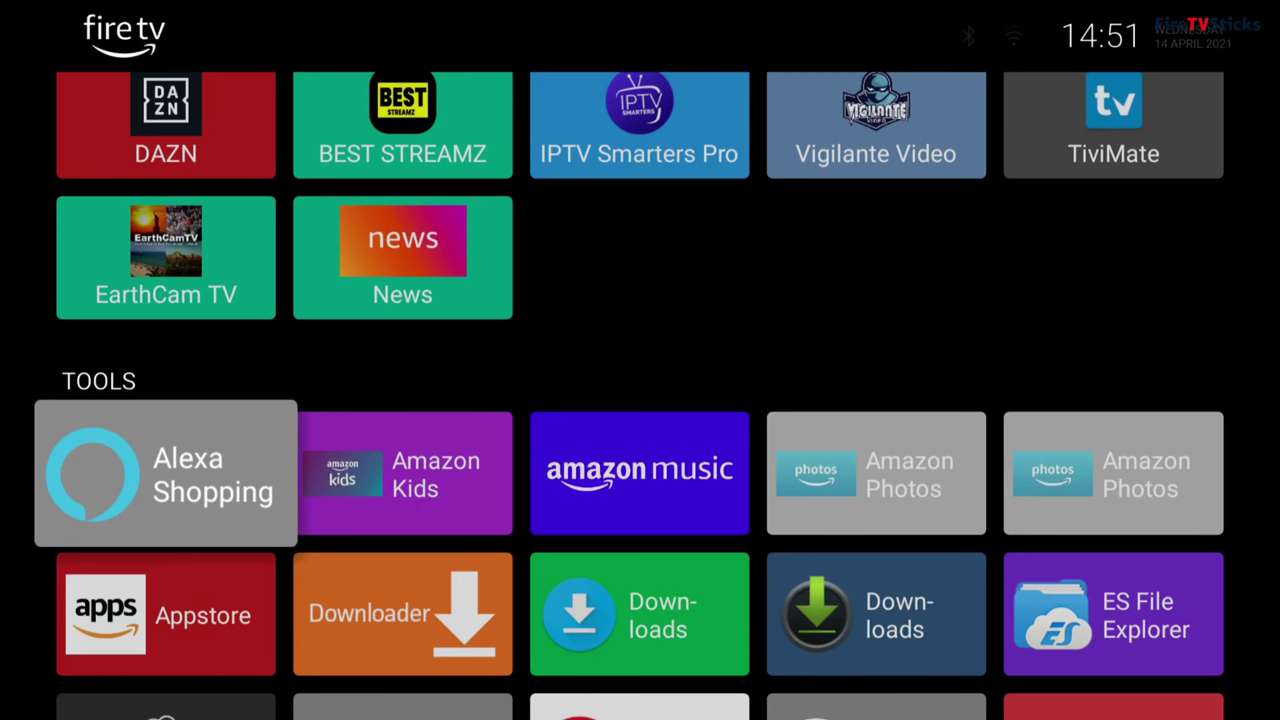
Step: Open the Hidden Apps list in Launcher Settings
key("Menu")
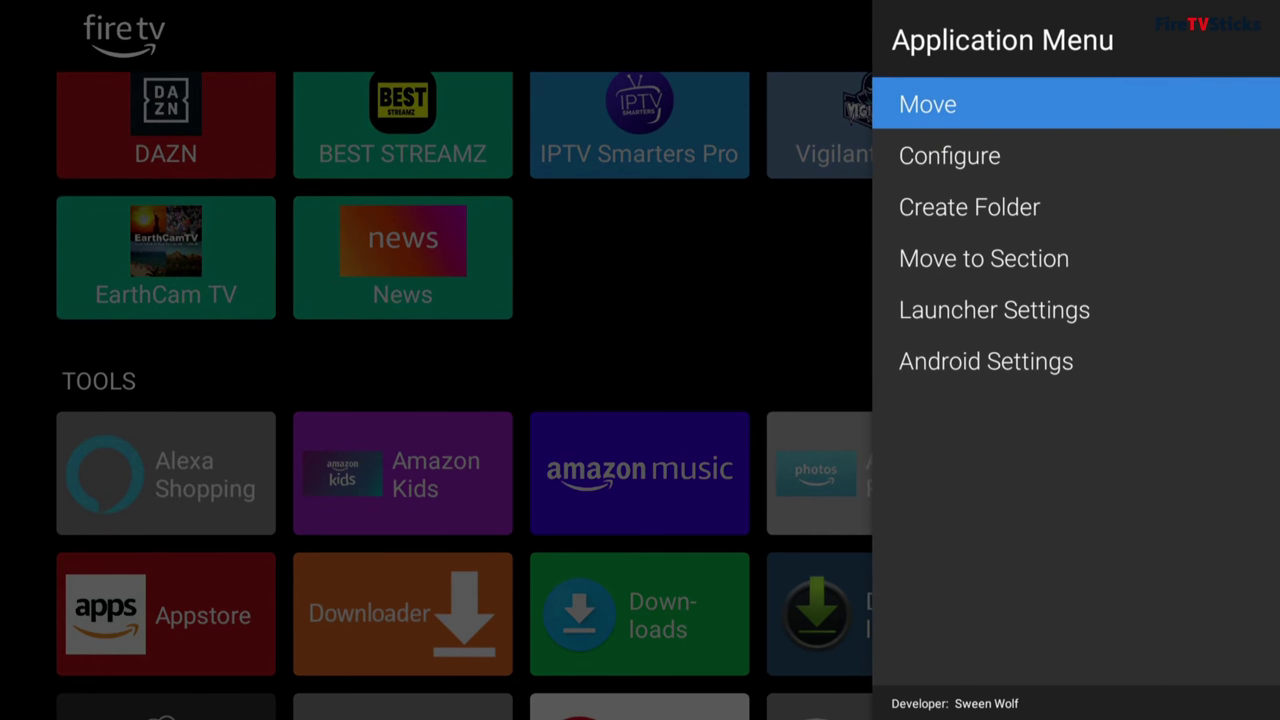
key("Down")
key("Down")
key("Down")
key("Down")
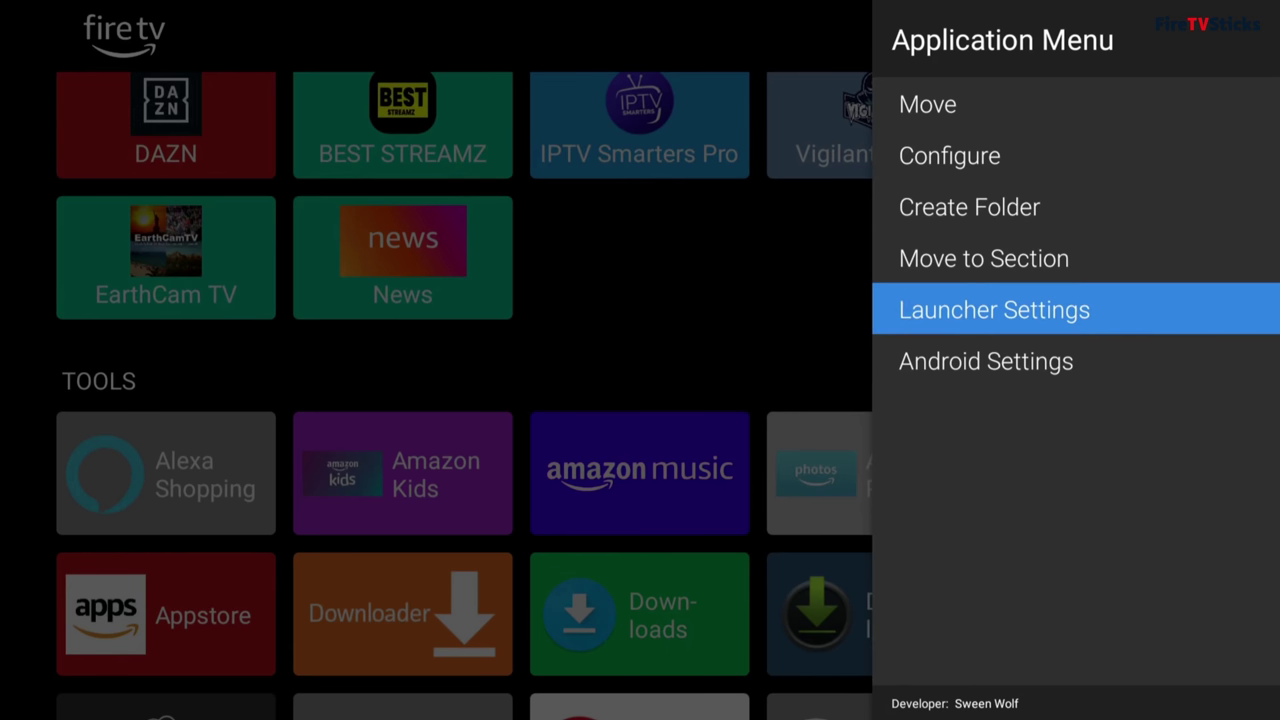
key("Return")
key("Down")
key("Down")
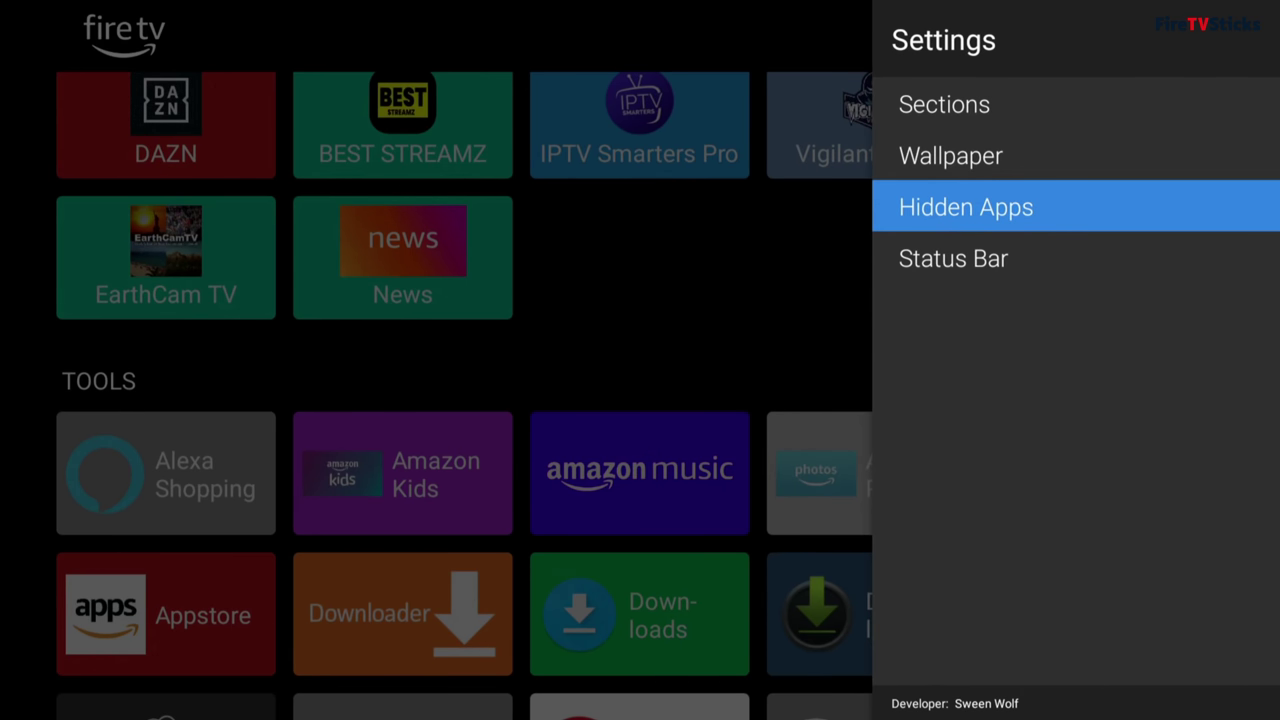
key("Return")
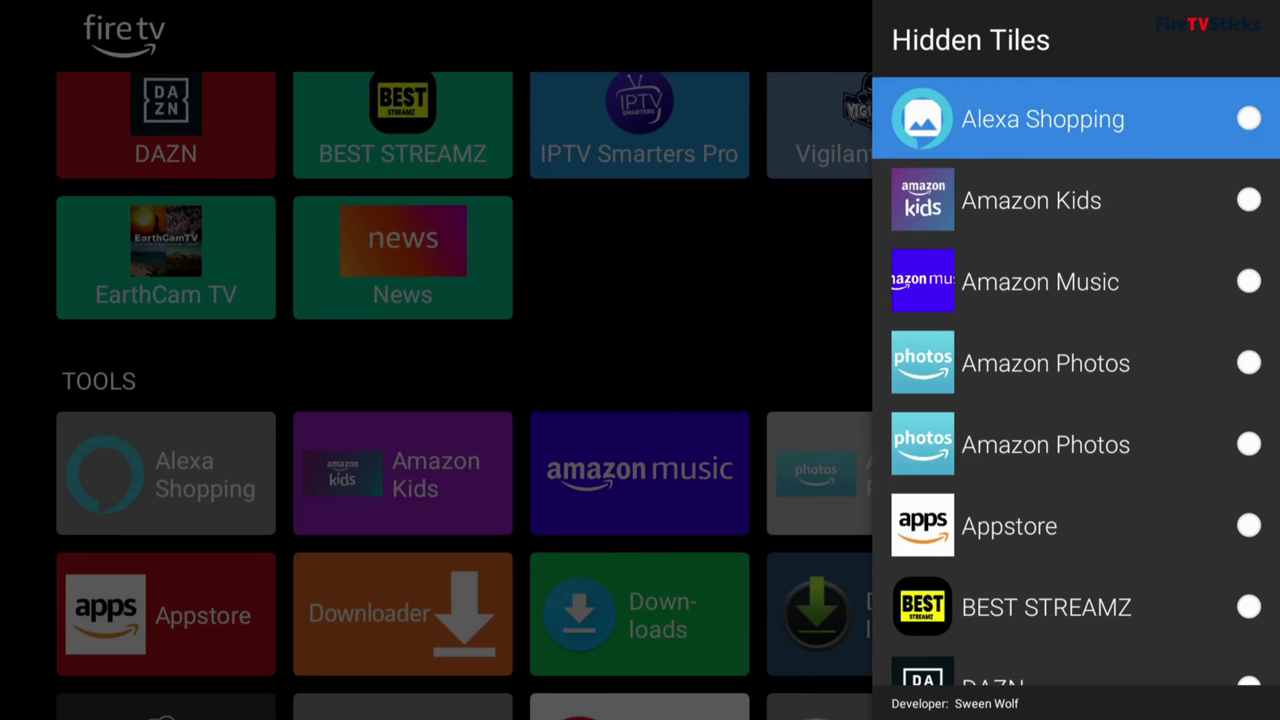
Step: Hide Alexa Shopping, Amazon Kids, both Amazon Photos and both Downloads tiles
key("Return")
key("Down")
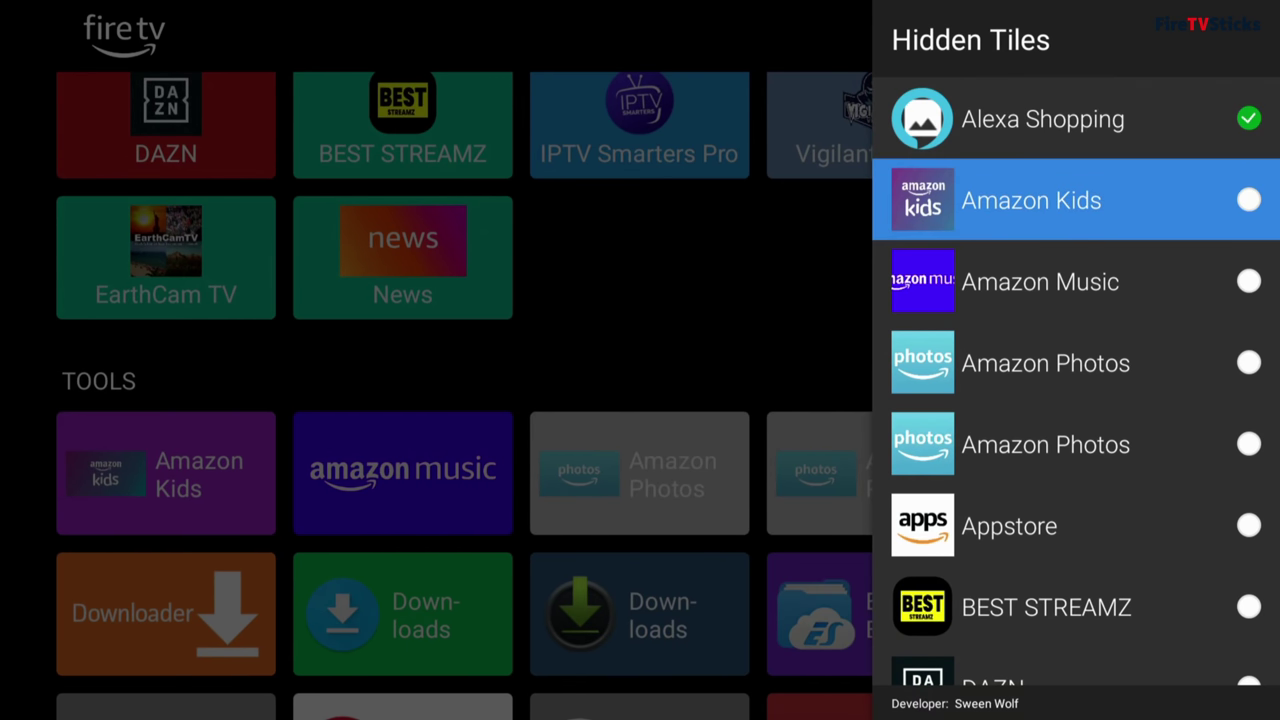
key("Return")
key("Down")
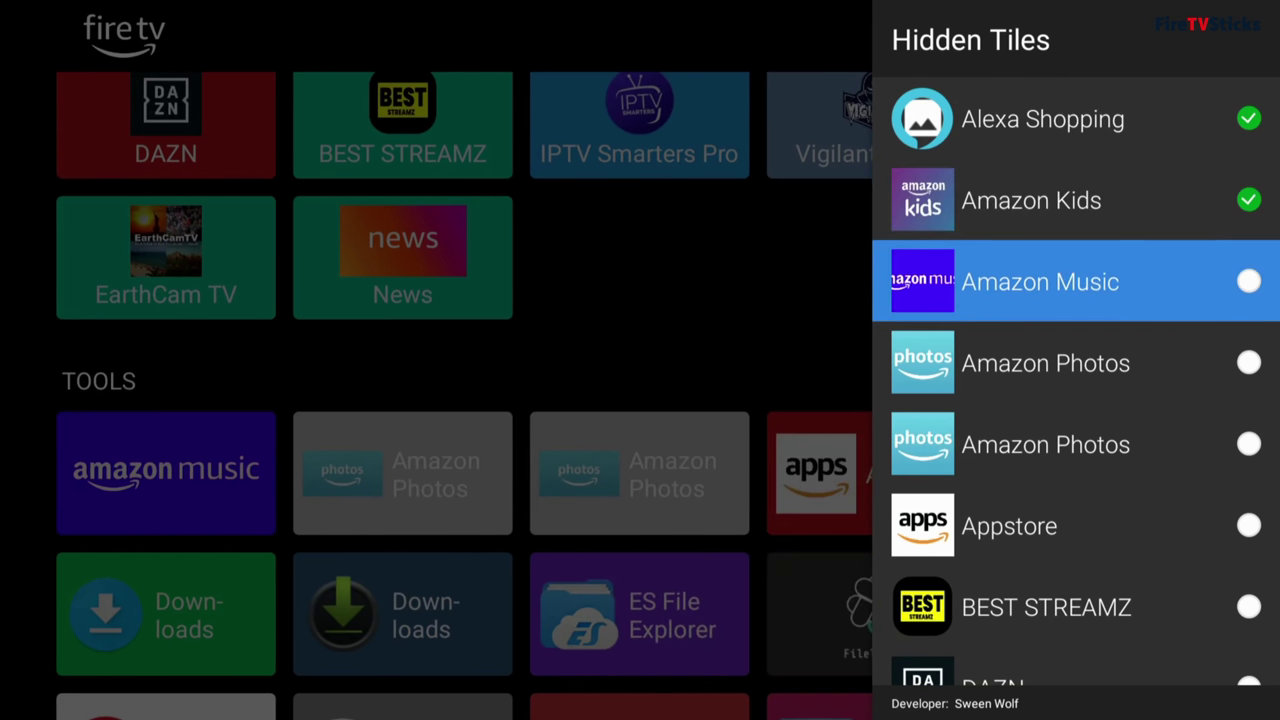
key("Down")
key("Down")
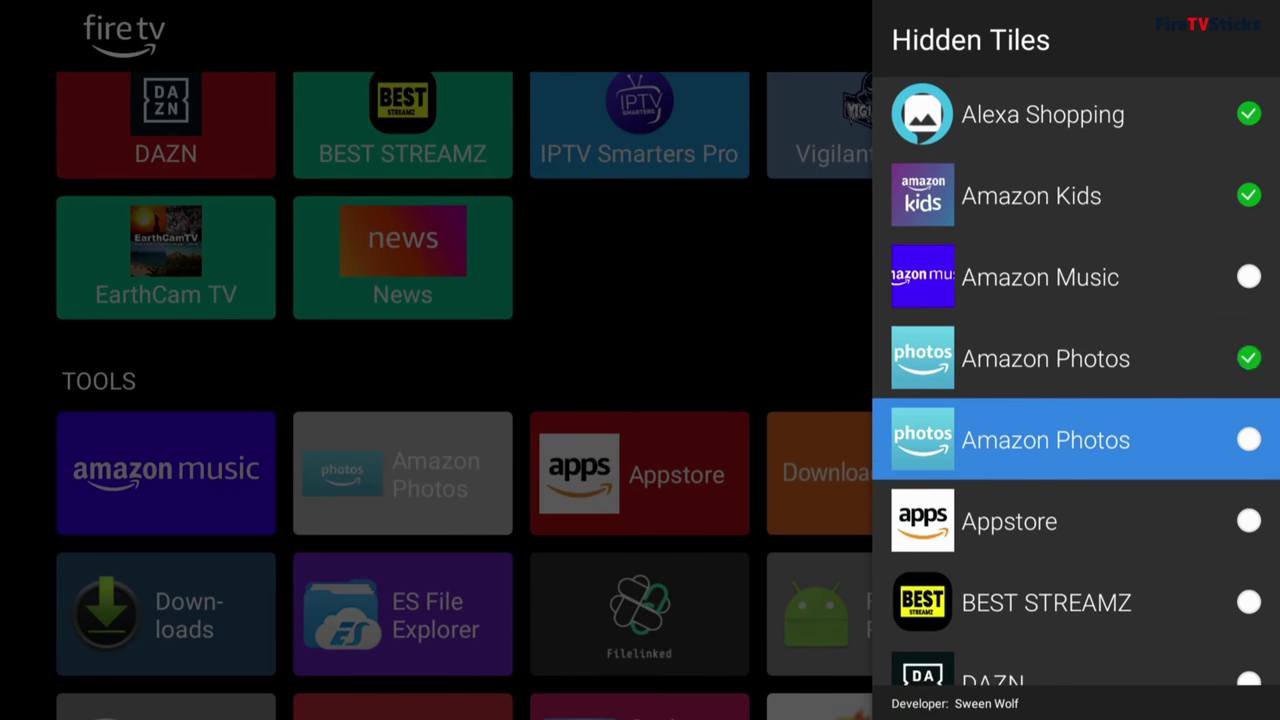
key("Return")
key("Down")
key("Down")
key("Down")
key("Down")
key("Down")
key("Return")
Step: Hide Fire TV Profile UI, FireTV Player, GameCircle, Home and other system tiles, then close the list
key("Down")
key("Return")
key("Down")
key("Down")
key("Down")
key("Down")
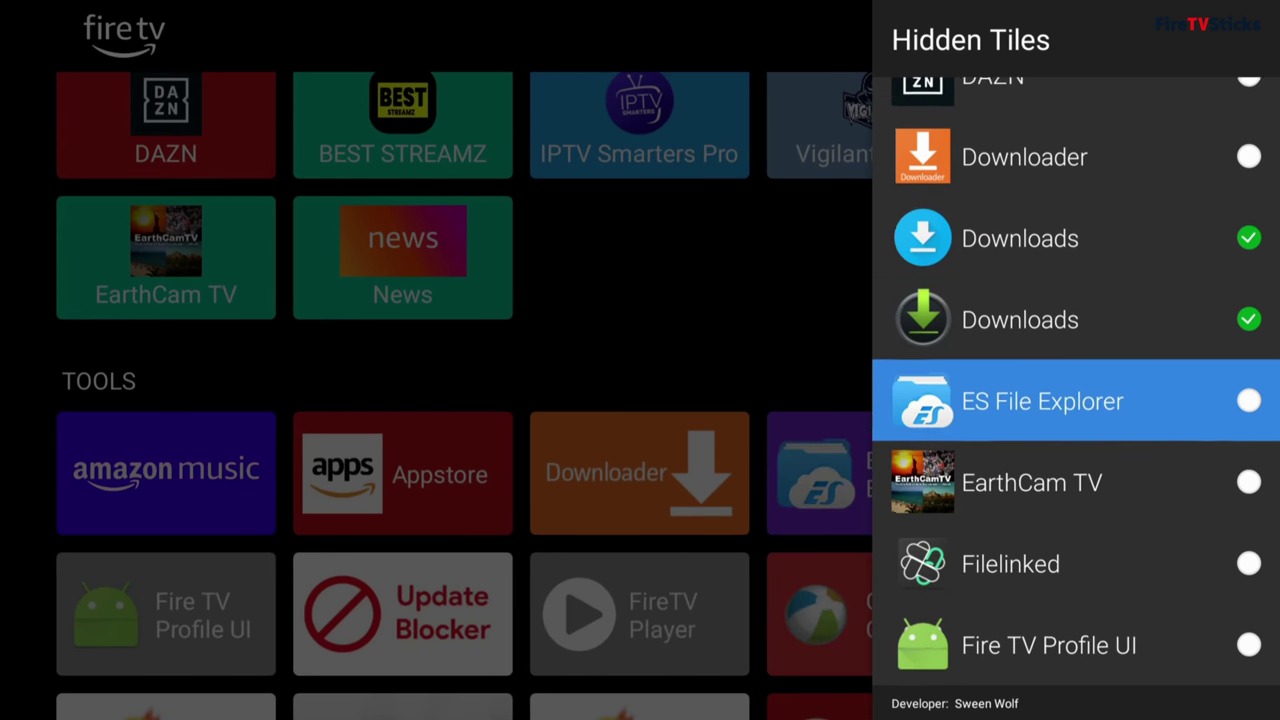
key("Return")
key("Down")
key("Down")
key("Return")
key("Down")
key("Return")
key("Down")
key("Down")
key("Return")
key("Down")
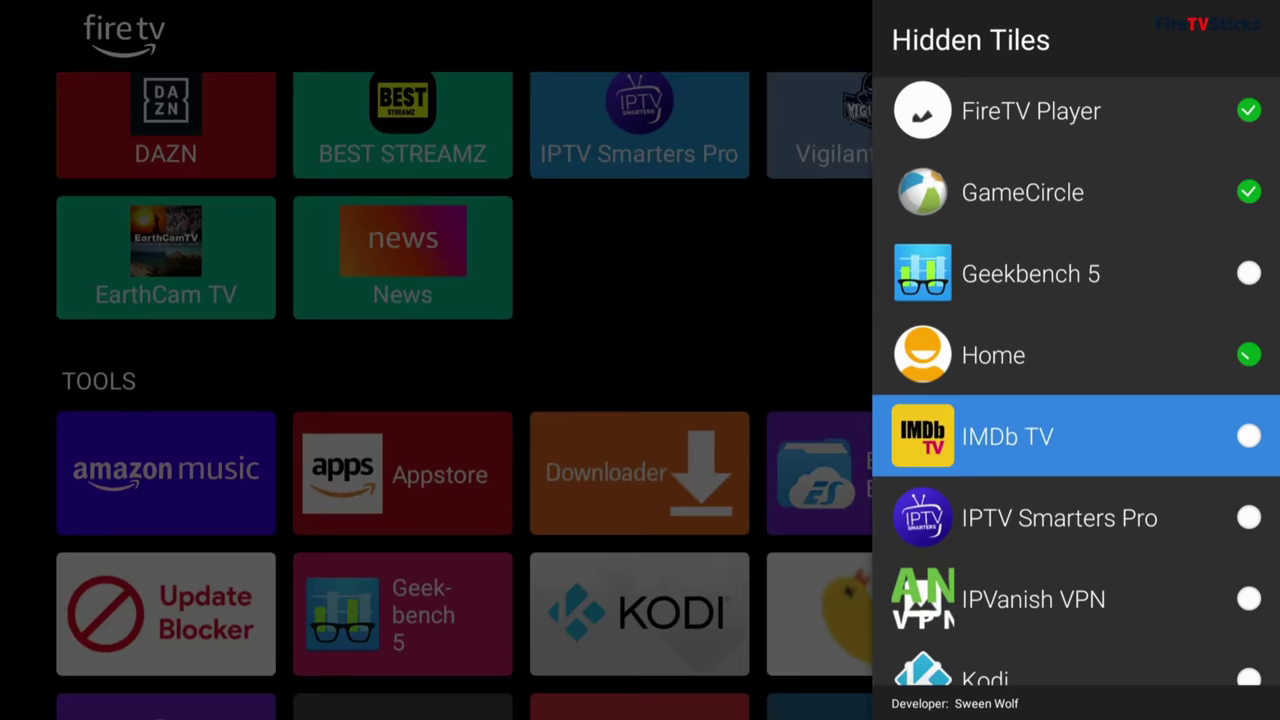
key("Down")
key("Down")
key("Down")
key("Down")
key("Return")
key("Down")
key("Down")
key("Down")
key("Down")
key("Down")
key("Down")
key("Down")
key("Down")
key("Return")
key("Down")
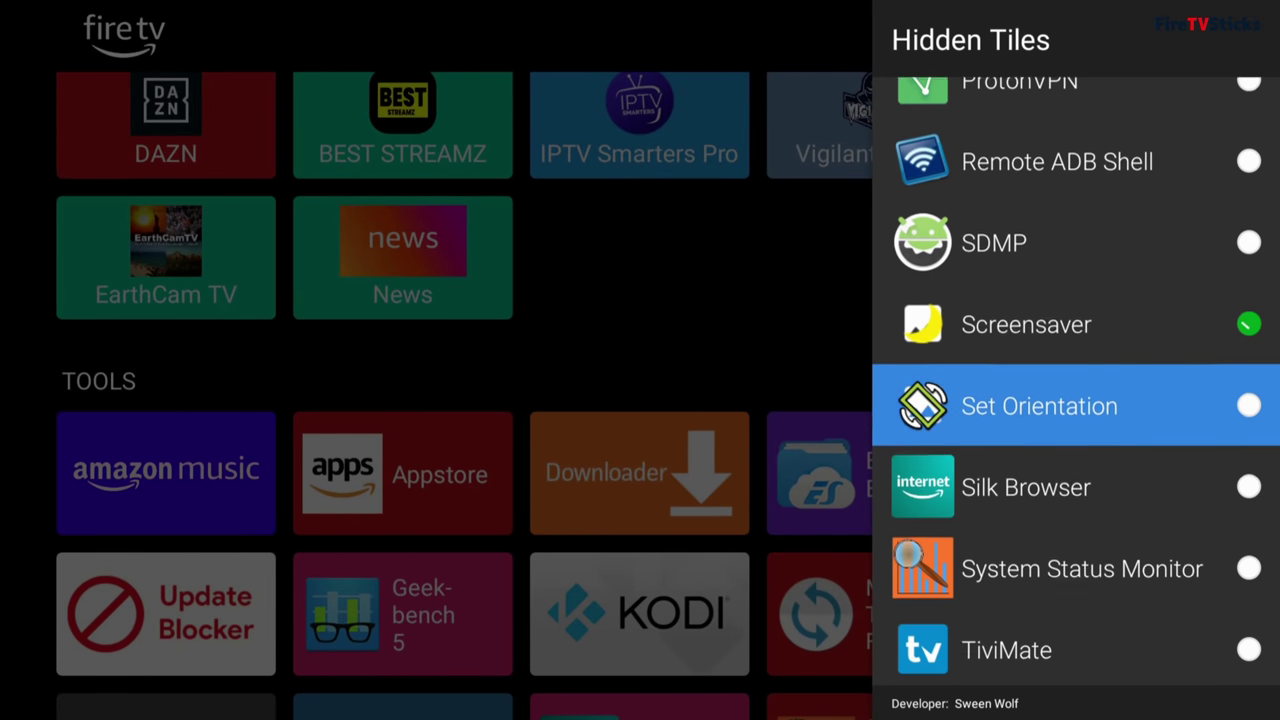
key("Down")
key("Down")
key("Return")
key("Down")
key("Down")
key("Down")
key("Down")
key("Escape")
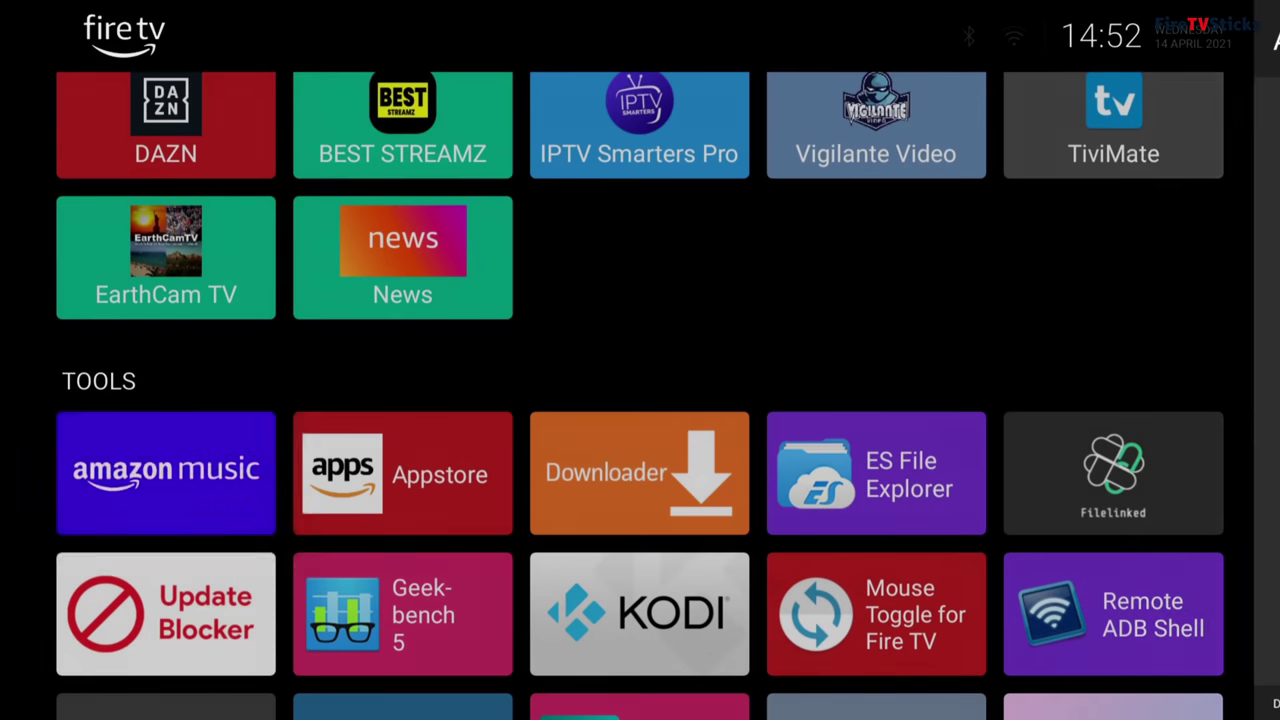
Step: Move focus from Kodi down through Vigilante Video, DAZN and EarthCam TV to Downloader in Tools
key("Up")
key("Up")
key("Up")
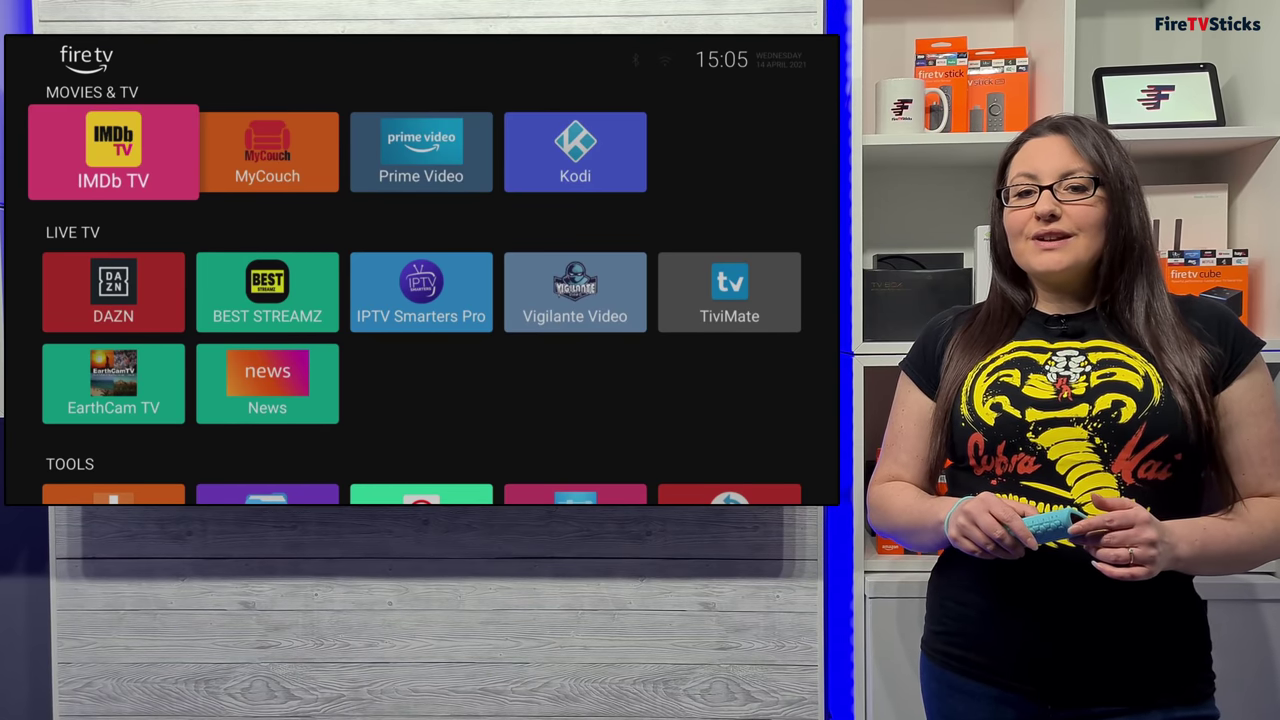
key("Right")
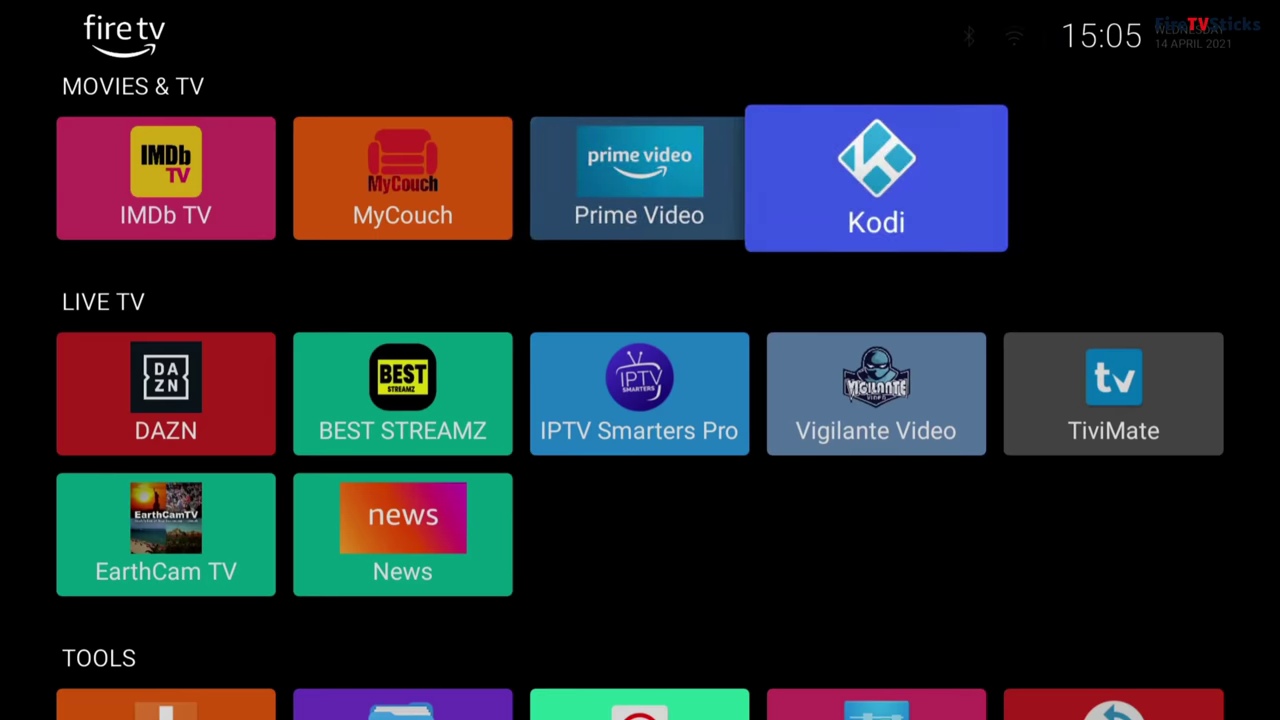
key("Down")
key("Left")
key("Left")
key("Left")
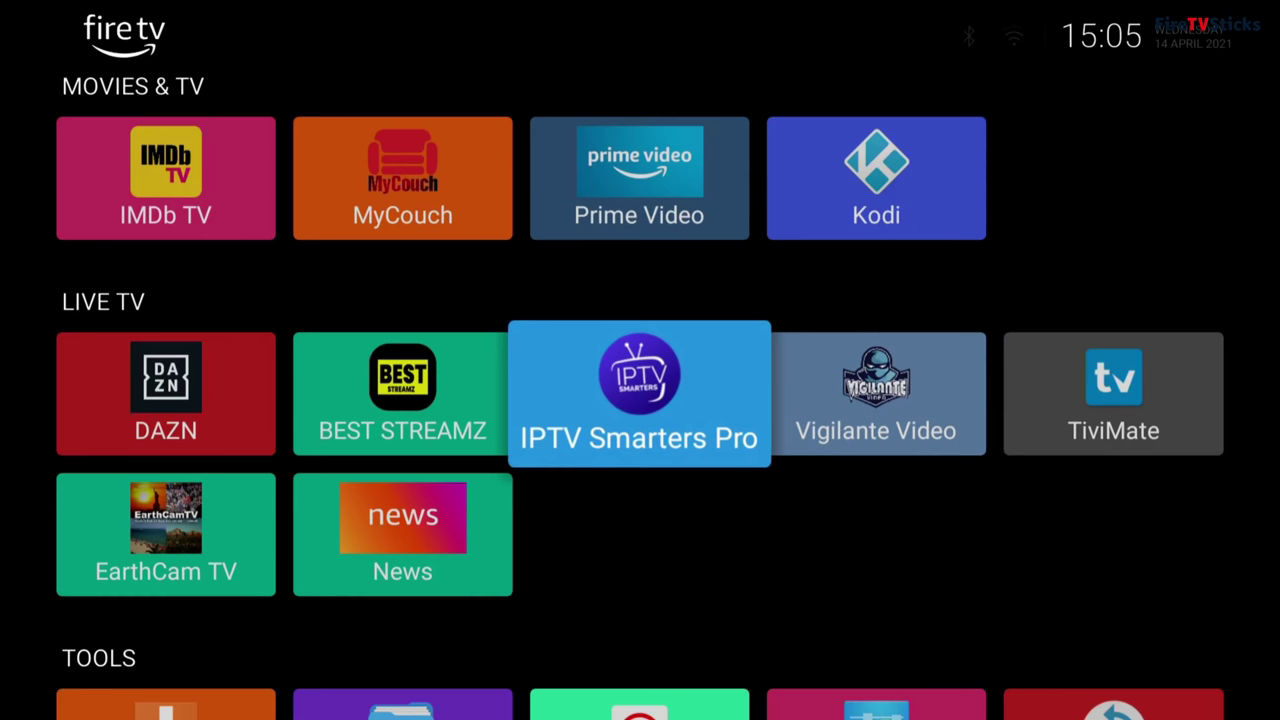
key("Down")
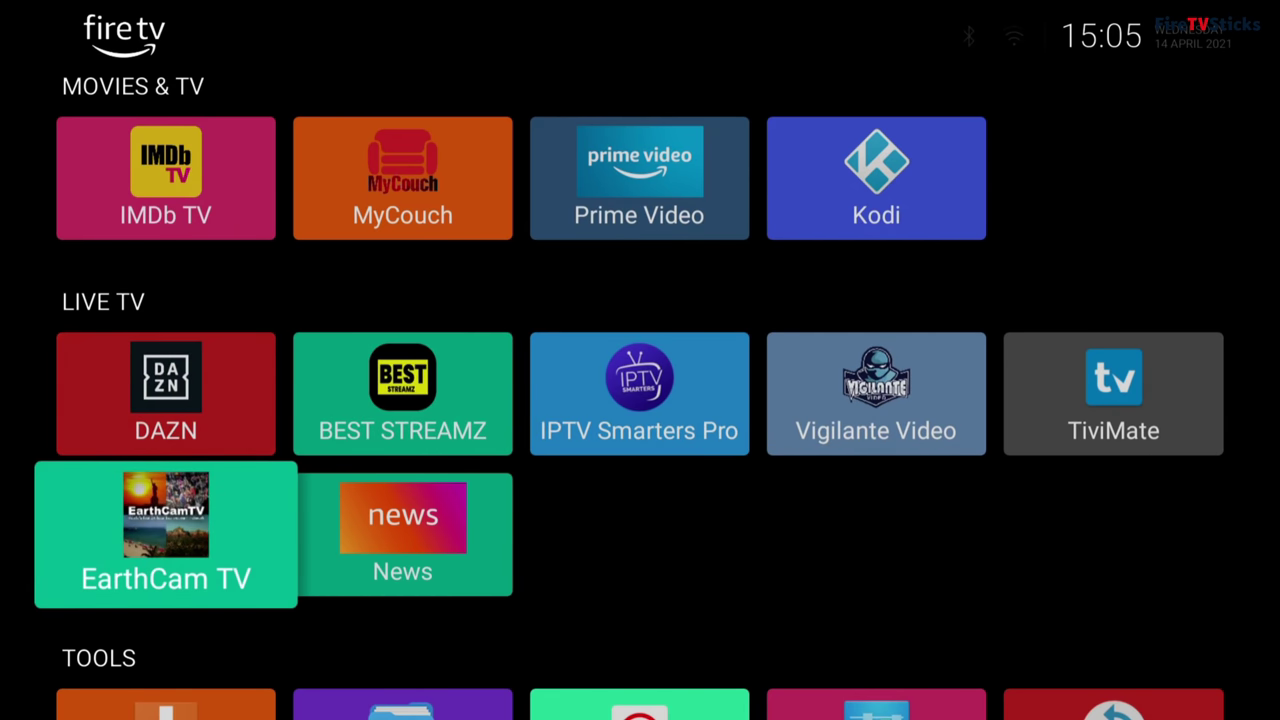
key("Down")
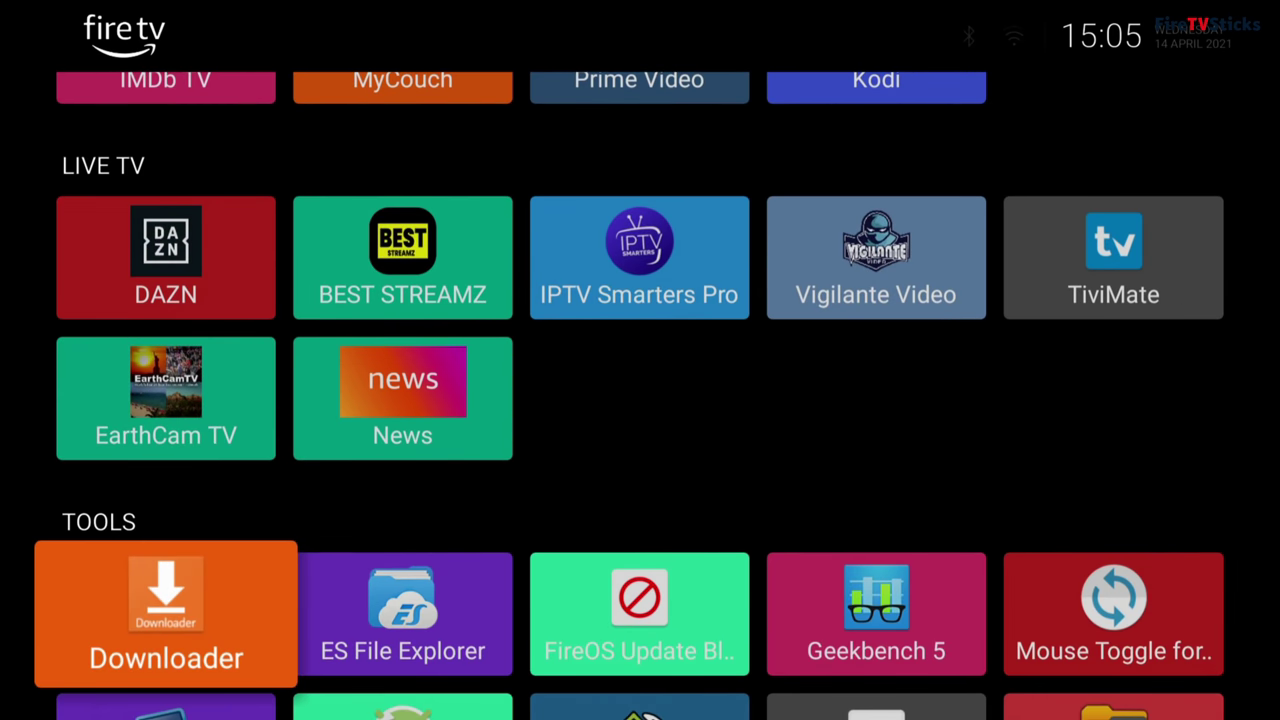
Step: Launch Downloader and open its built-in web browser
key("Return")
key("Left")
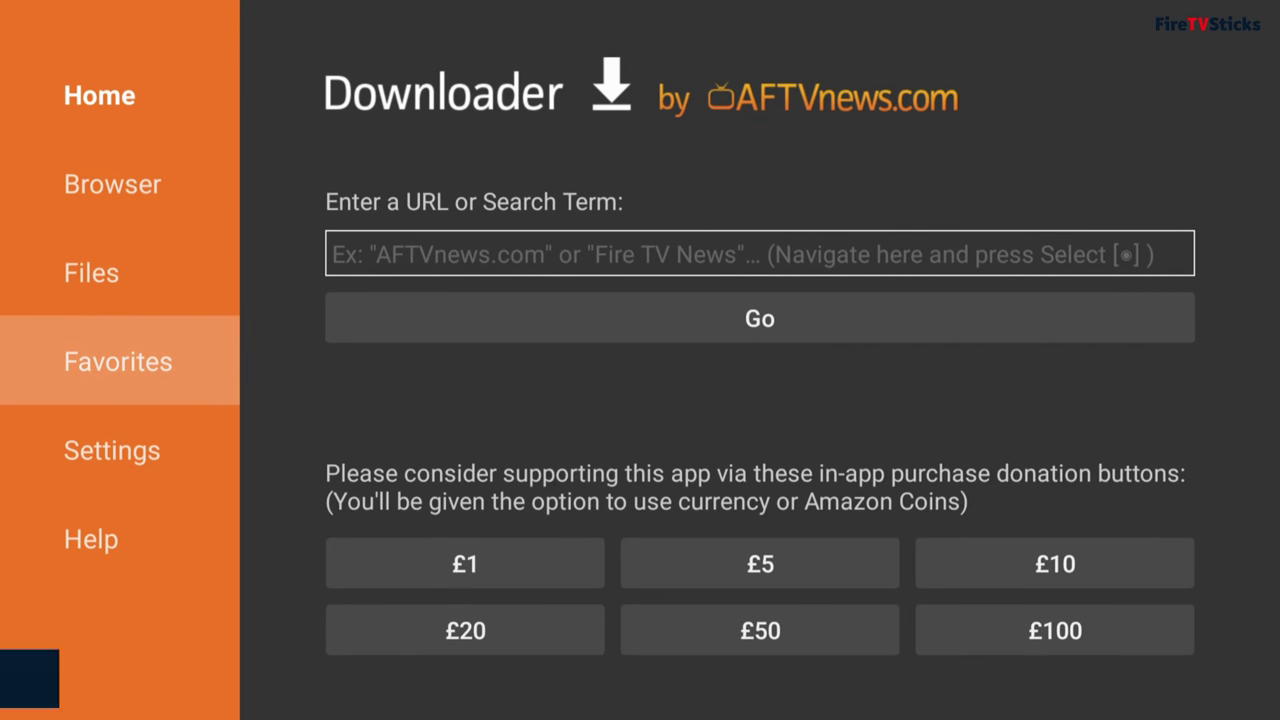
key("Up")
key("Up")
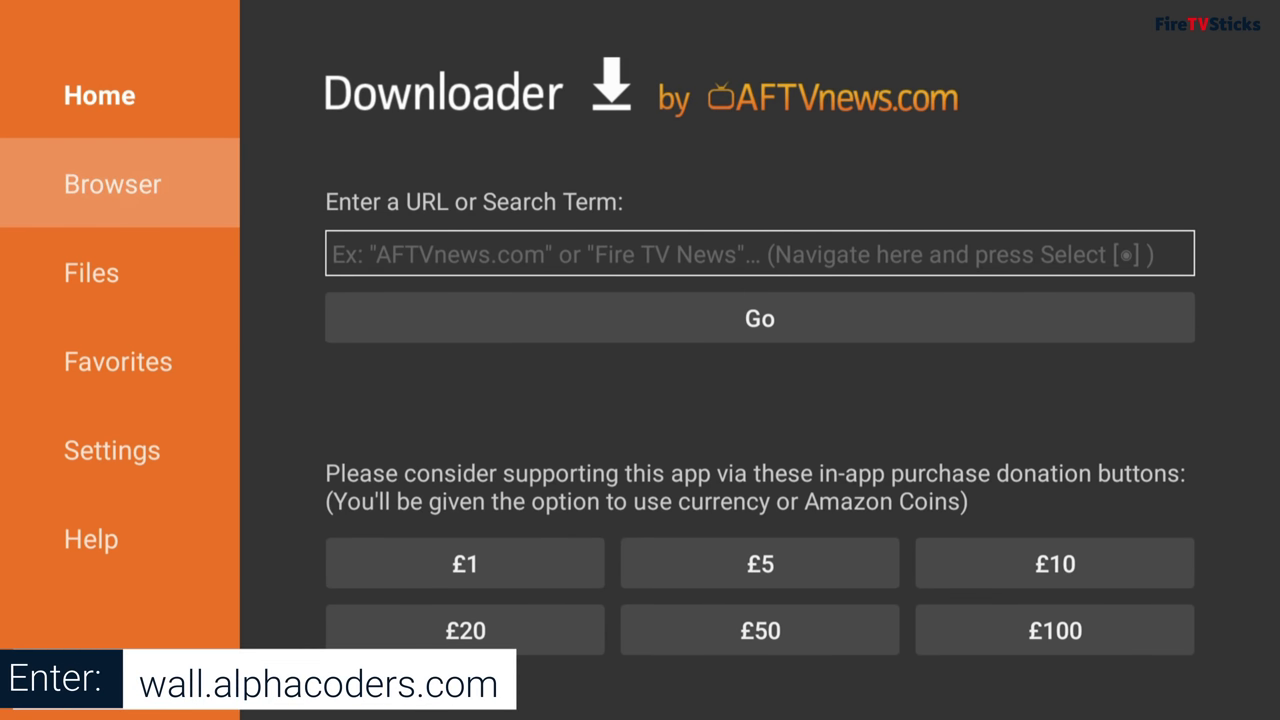
key("Return")
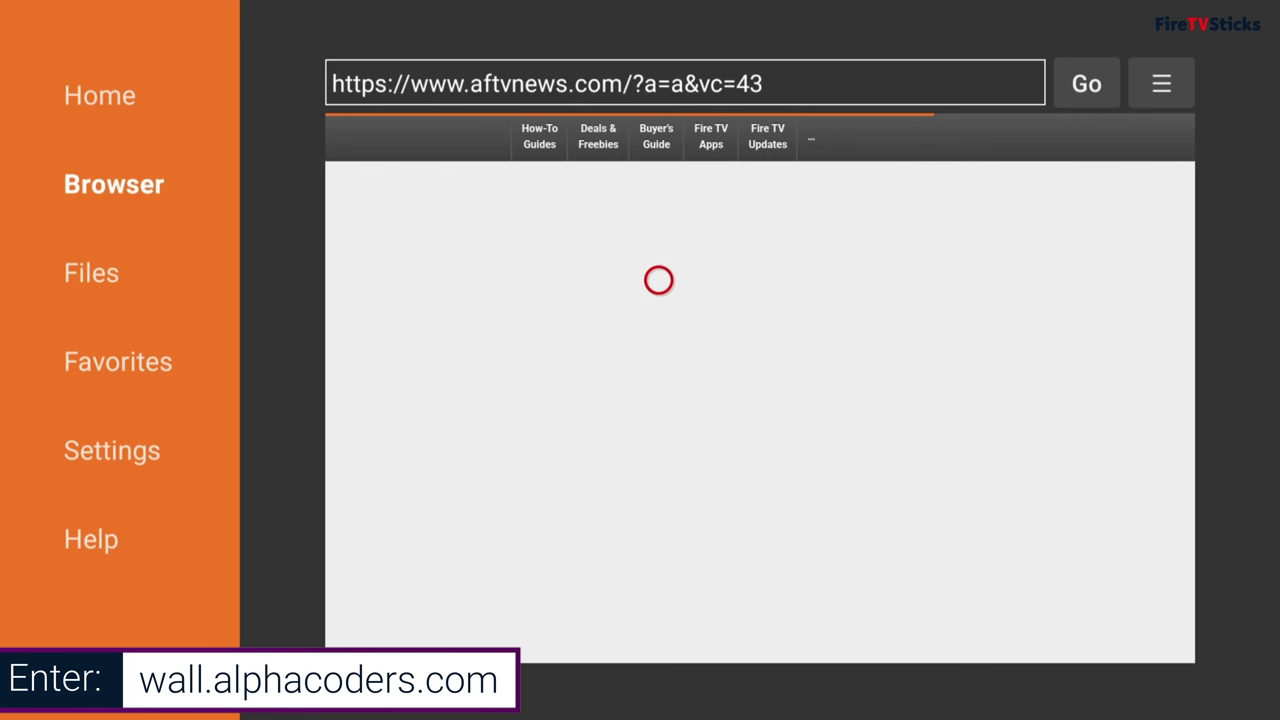
Step: Replace the old AFTVnews address with wall.alphacoders.com and load Wallpaper Abyss
key("Right")
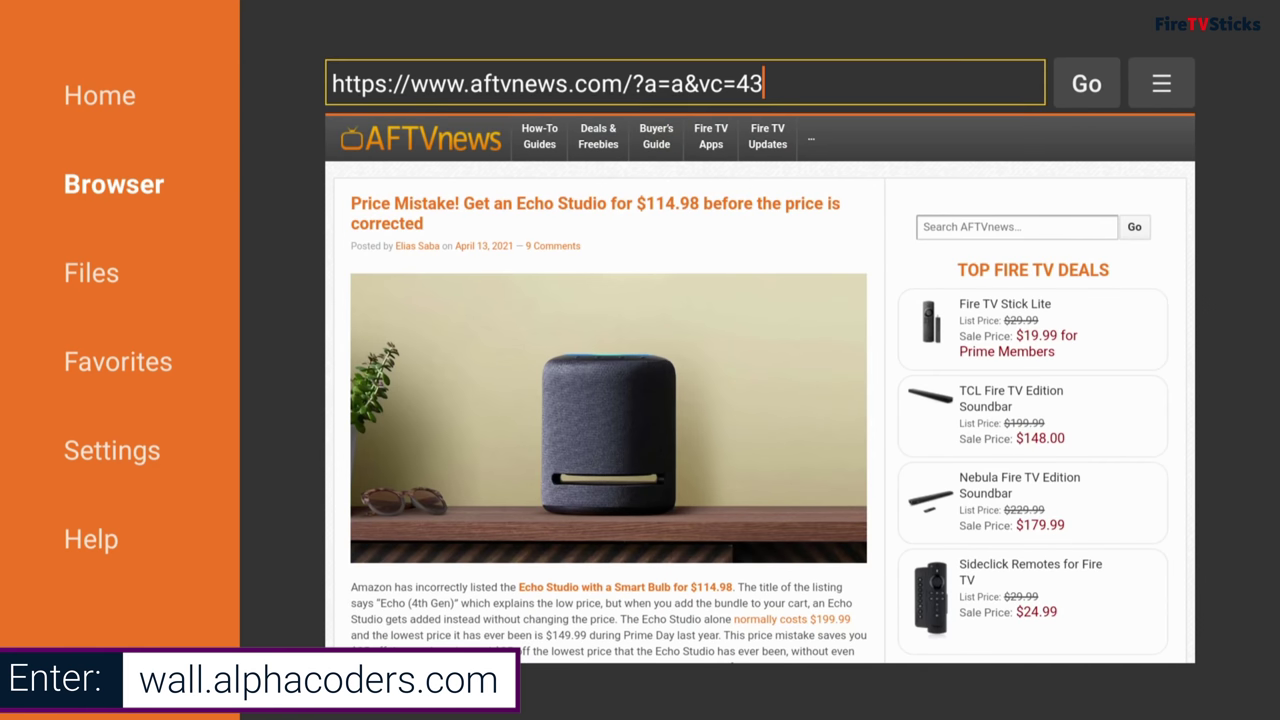
key("Return")
key("Return")
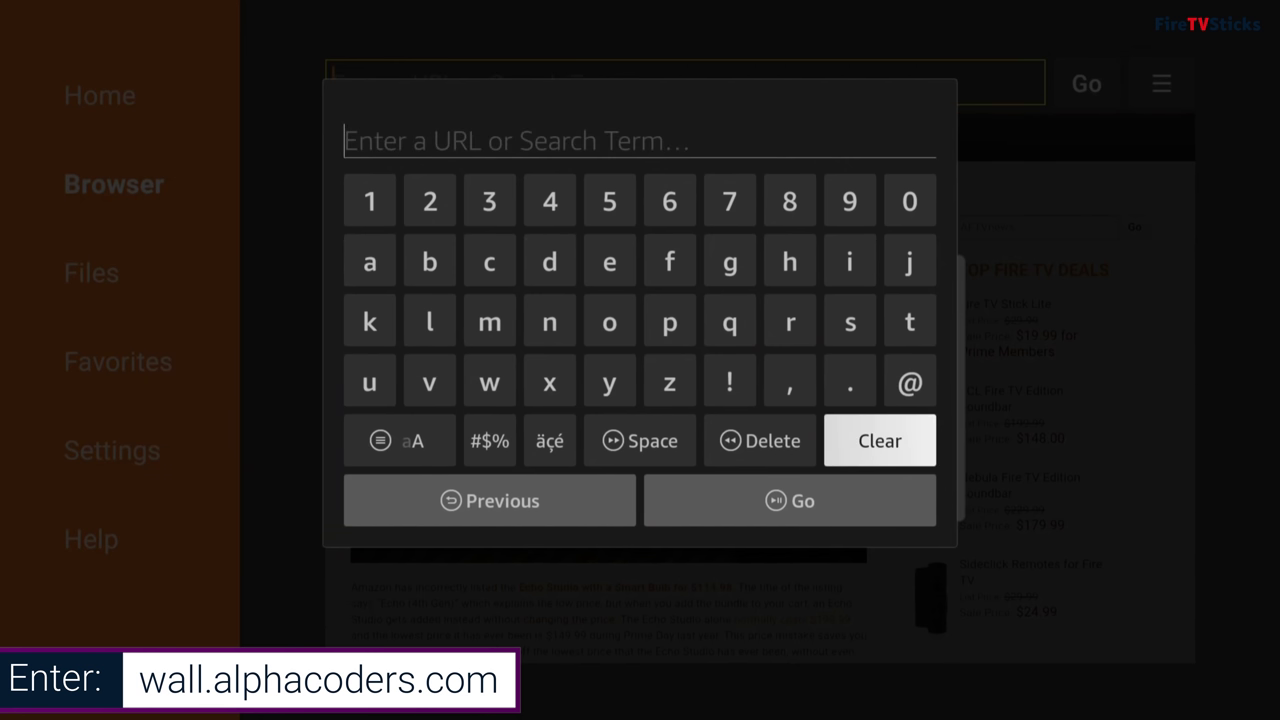
key("Left")
key("Up")
type("wall.")
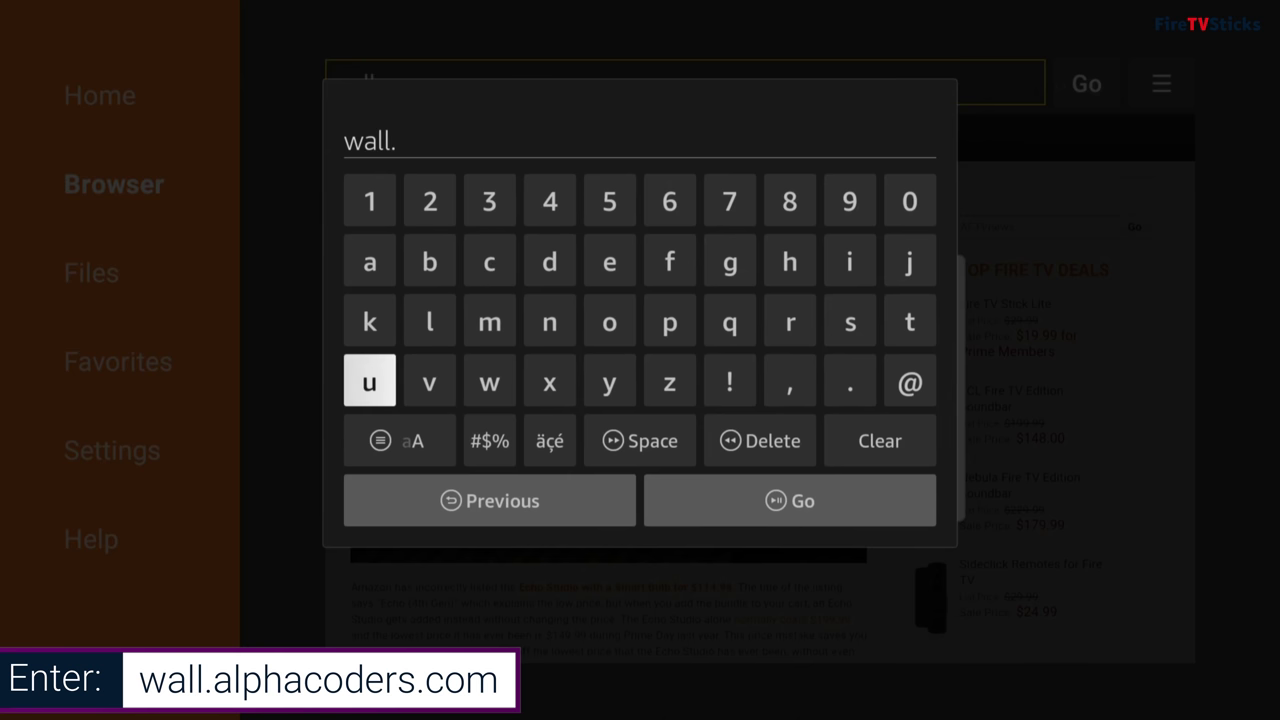
type("alphacode")
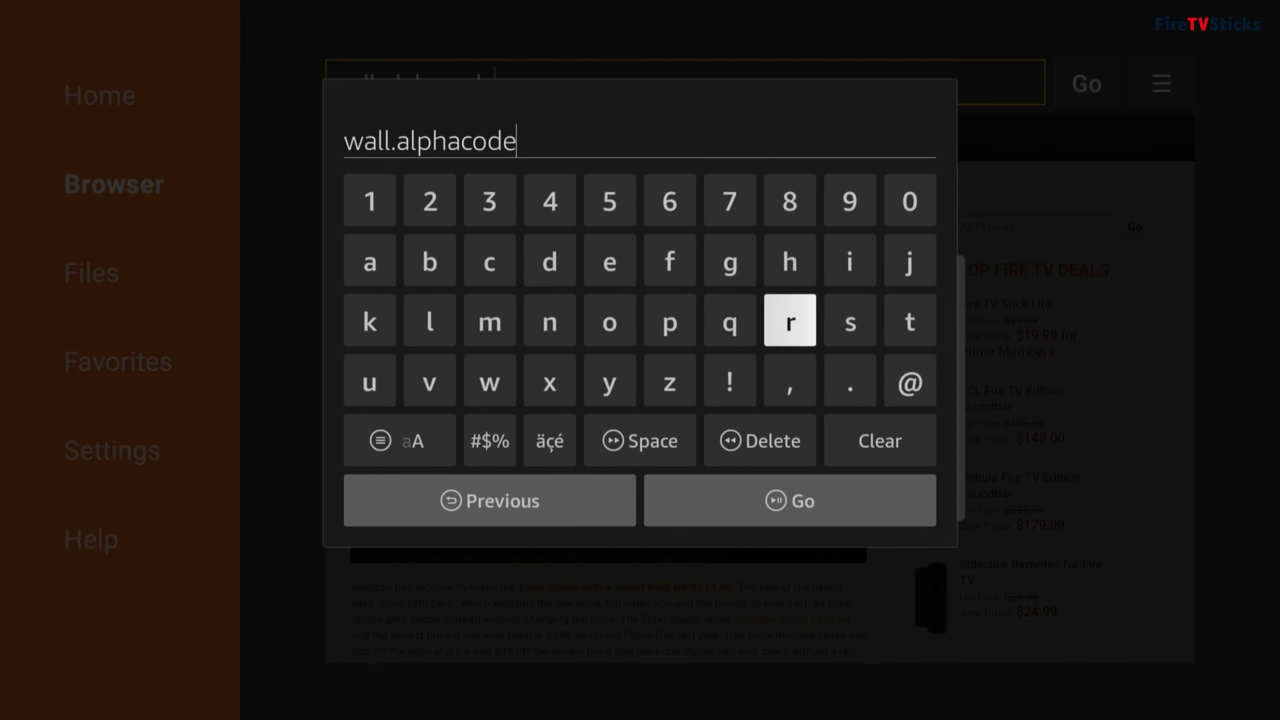
type("rs.com")
key("Return")
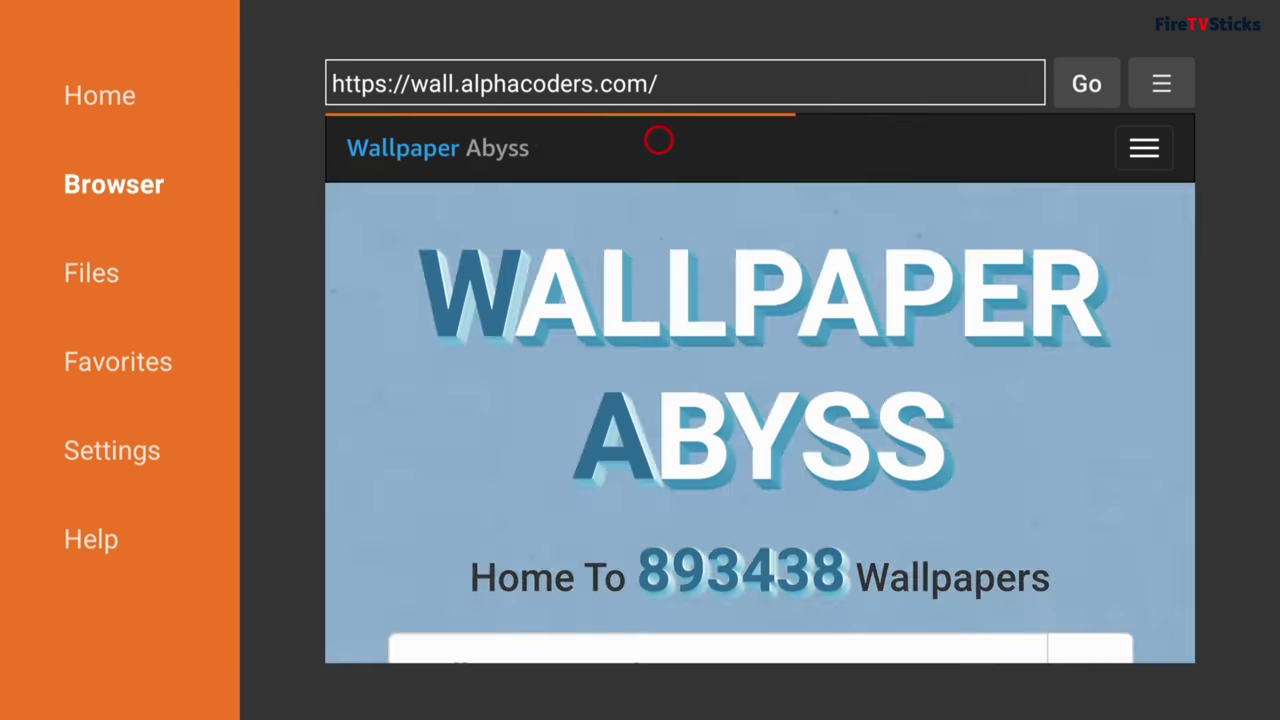
Step: Accept the Wallpaper Abyss cookies and scroll down the home page
scroll(658, 636, "down", 3)
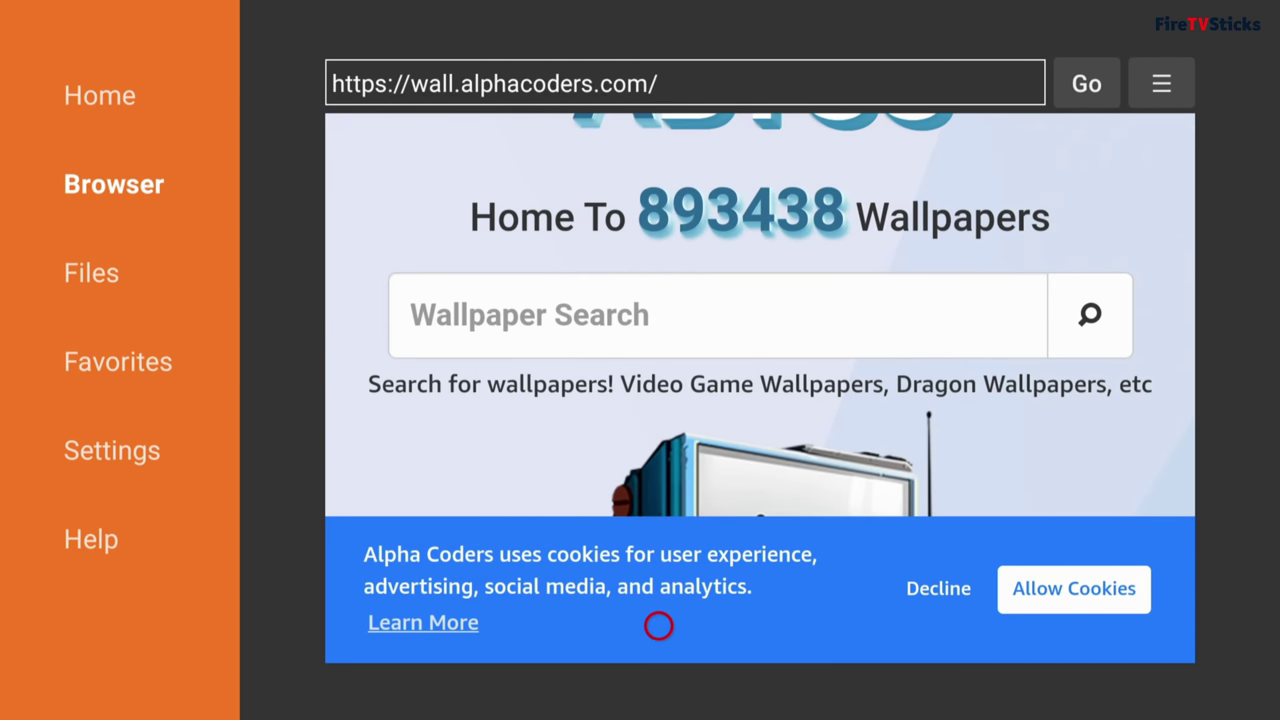
left_click(1089, 587)
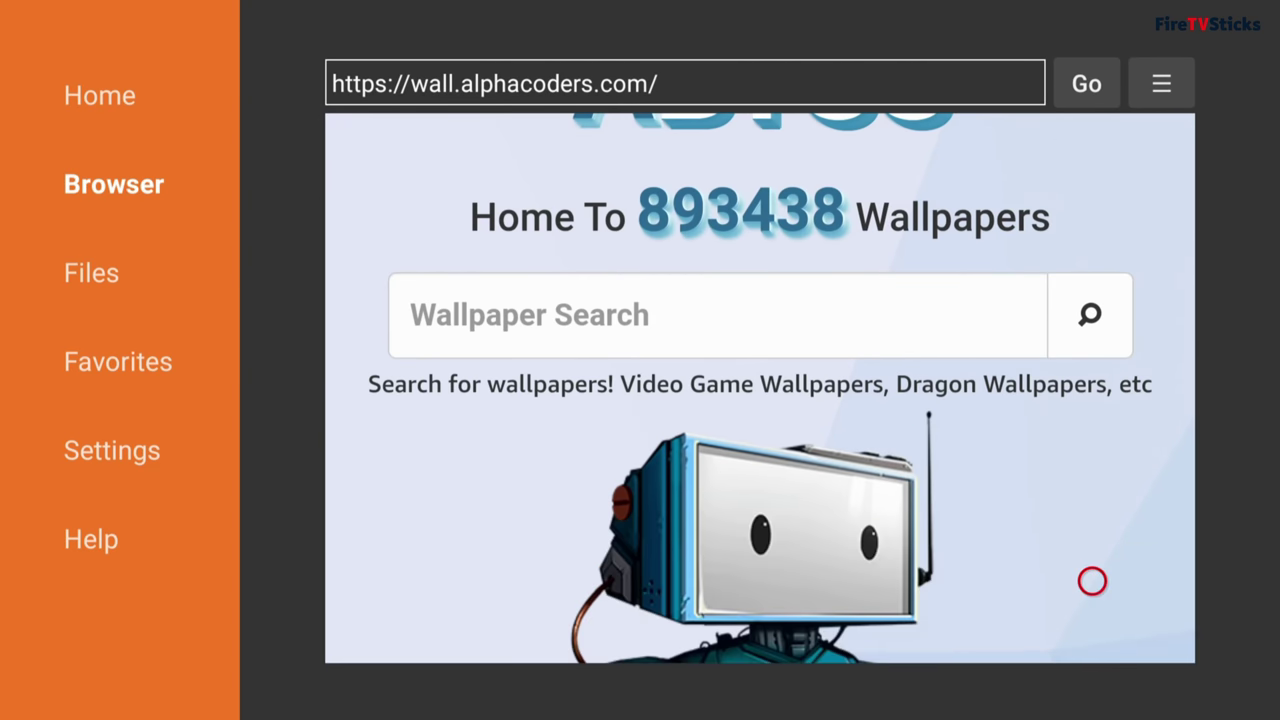
scroll(1092, 603, "down", 15)
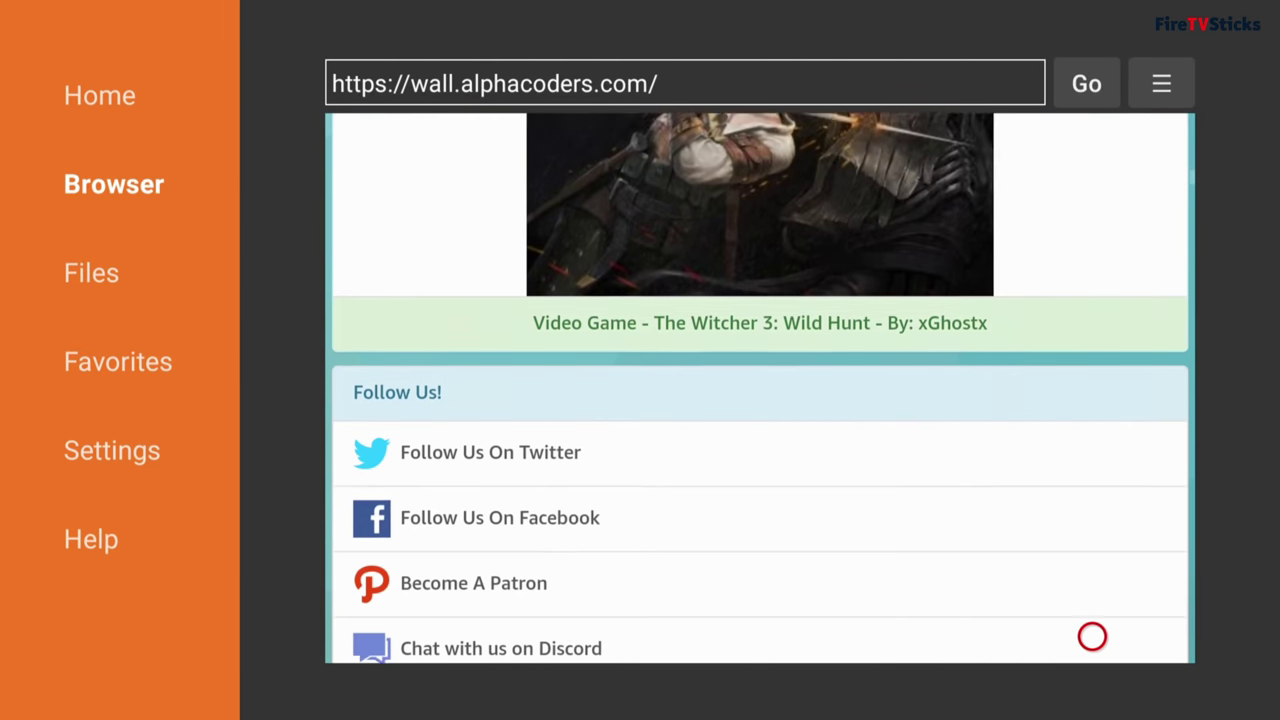
scroll(1092, 636, "down", 15)
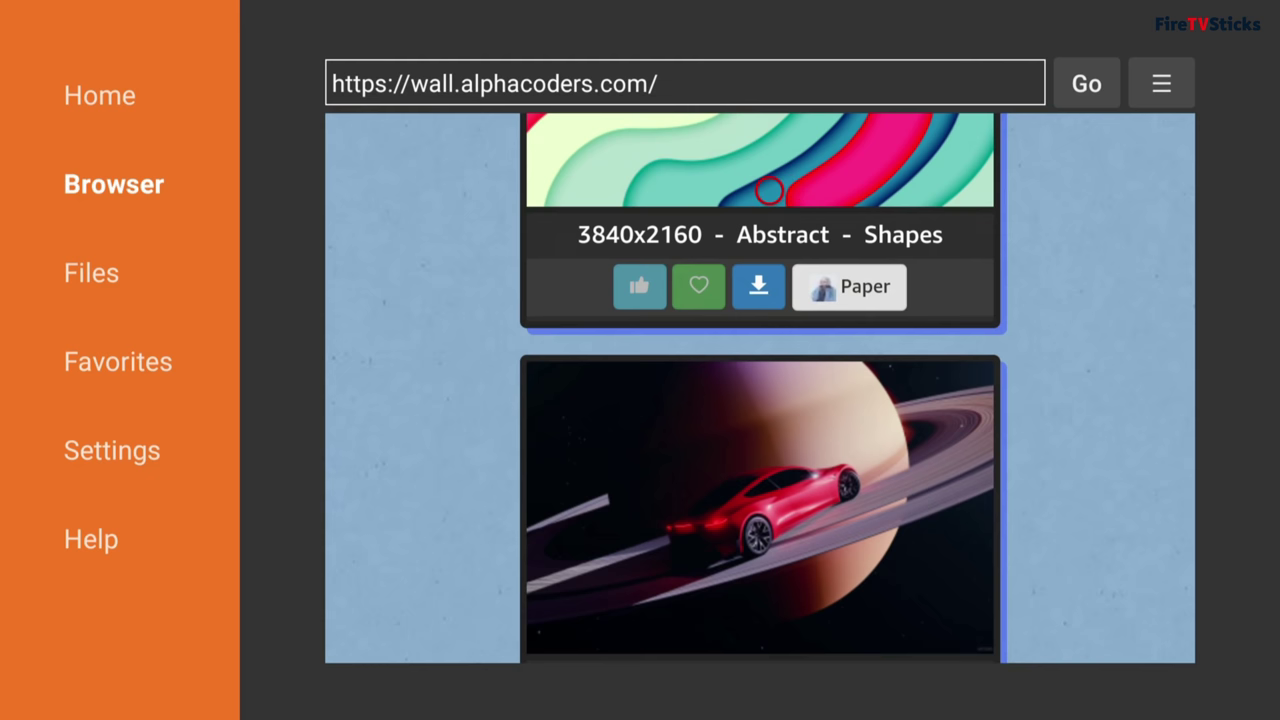
Step: Open the Abstract wallpaper category and scroll through its 19116 results
left_click(813, 222)
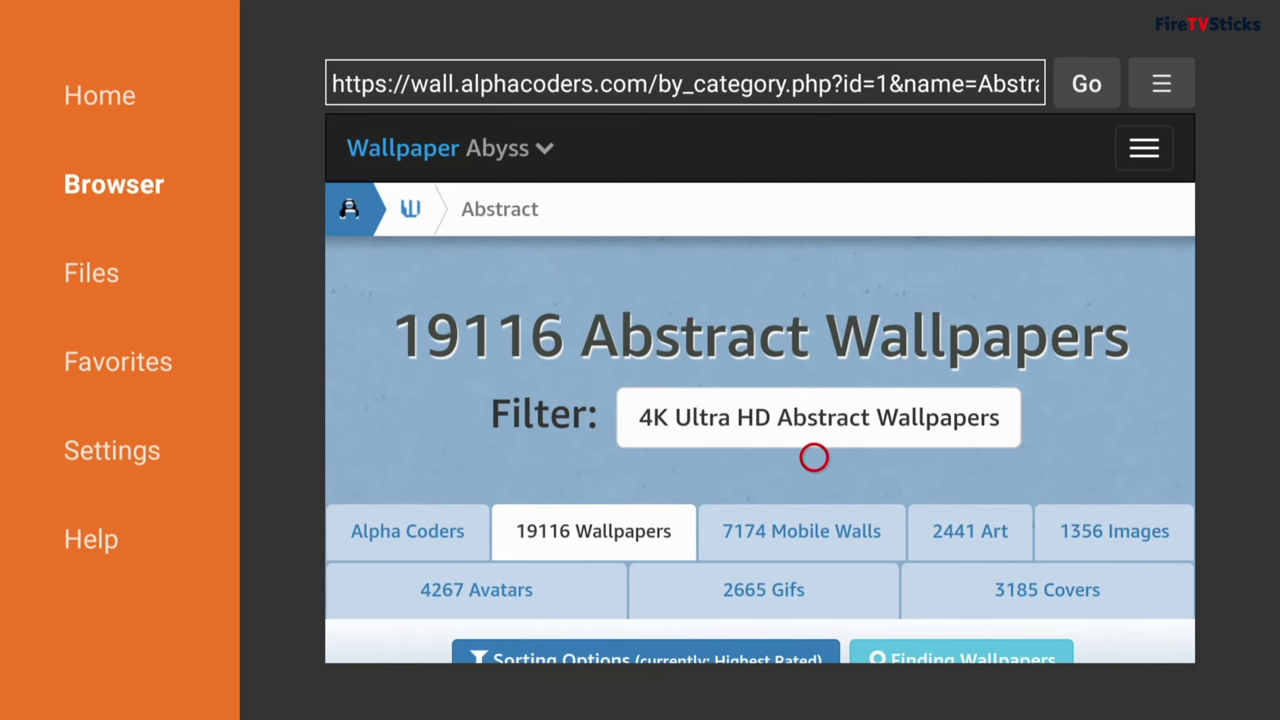
scroll(814, 633, "down", 5)
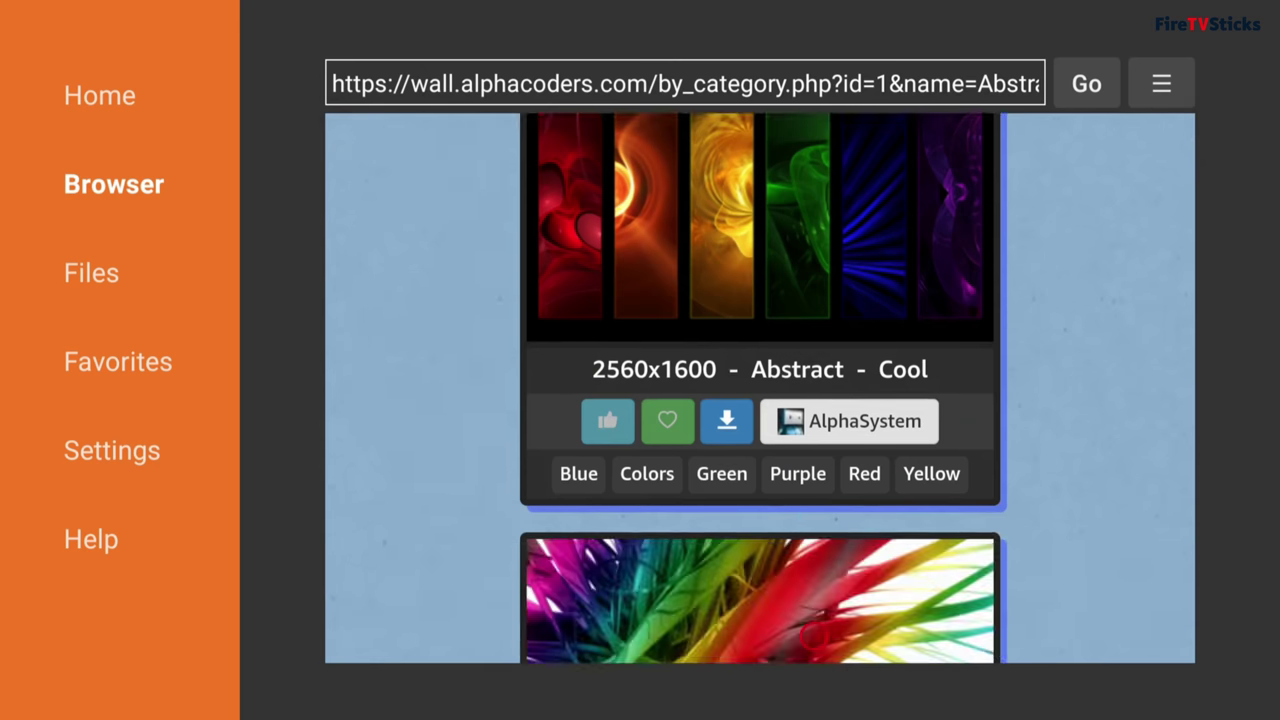
scroll(814, 633, "down", 10)
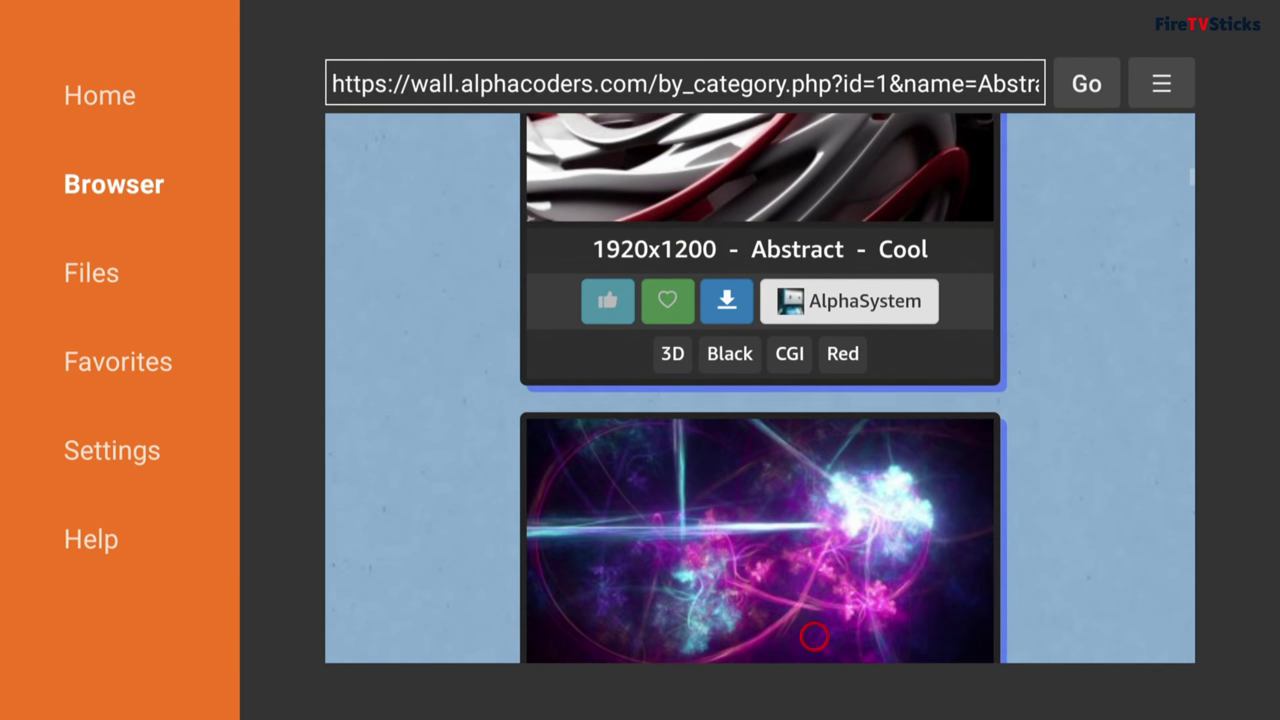
scroll(814, 636, "down", 10)
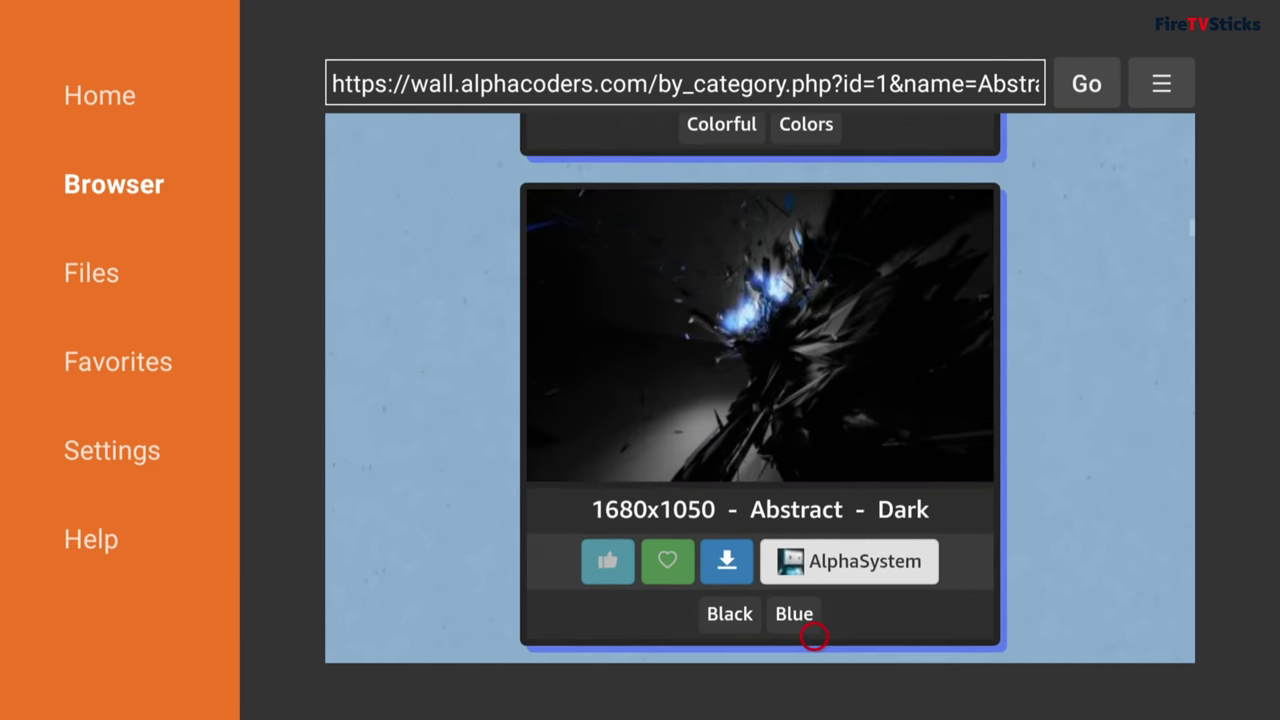
scroll(814, 636, "down", 10)
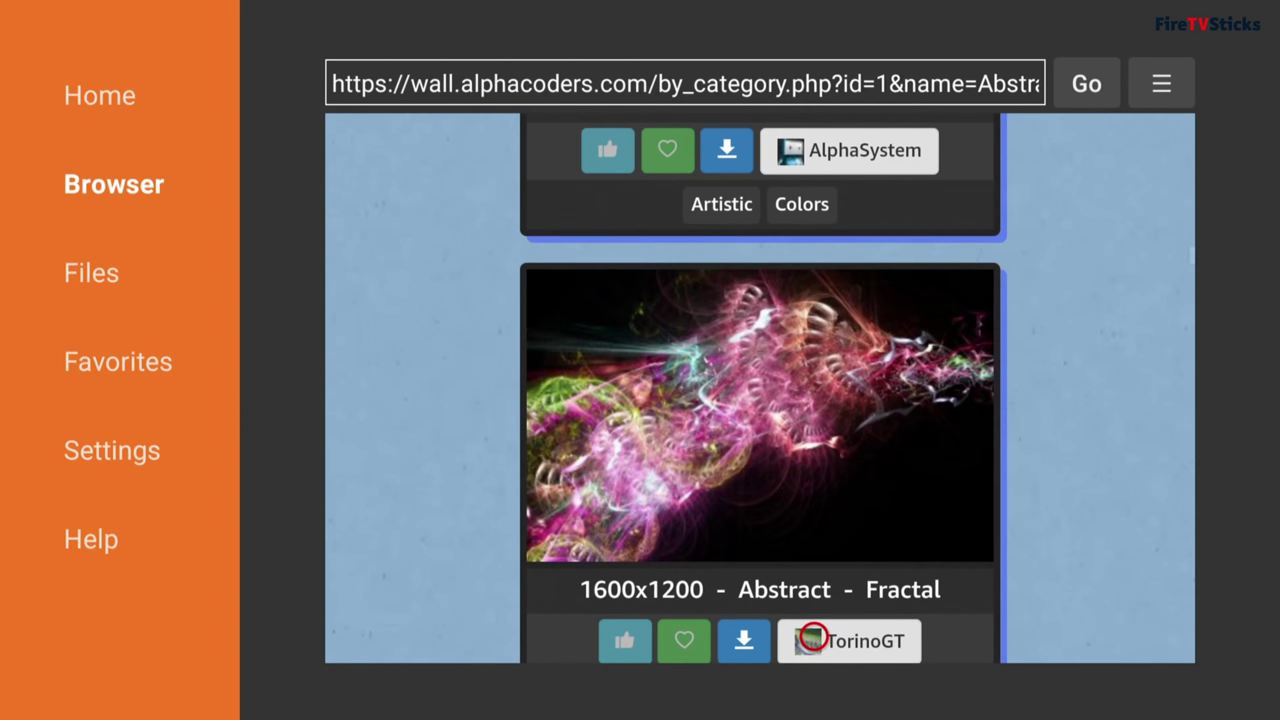
scroll(814, 636, "down", 8)
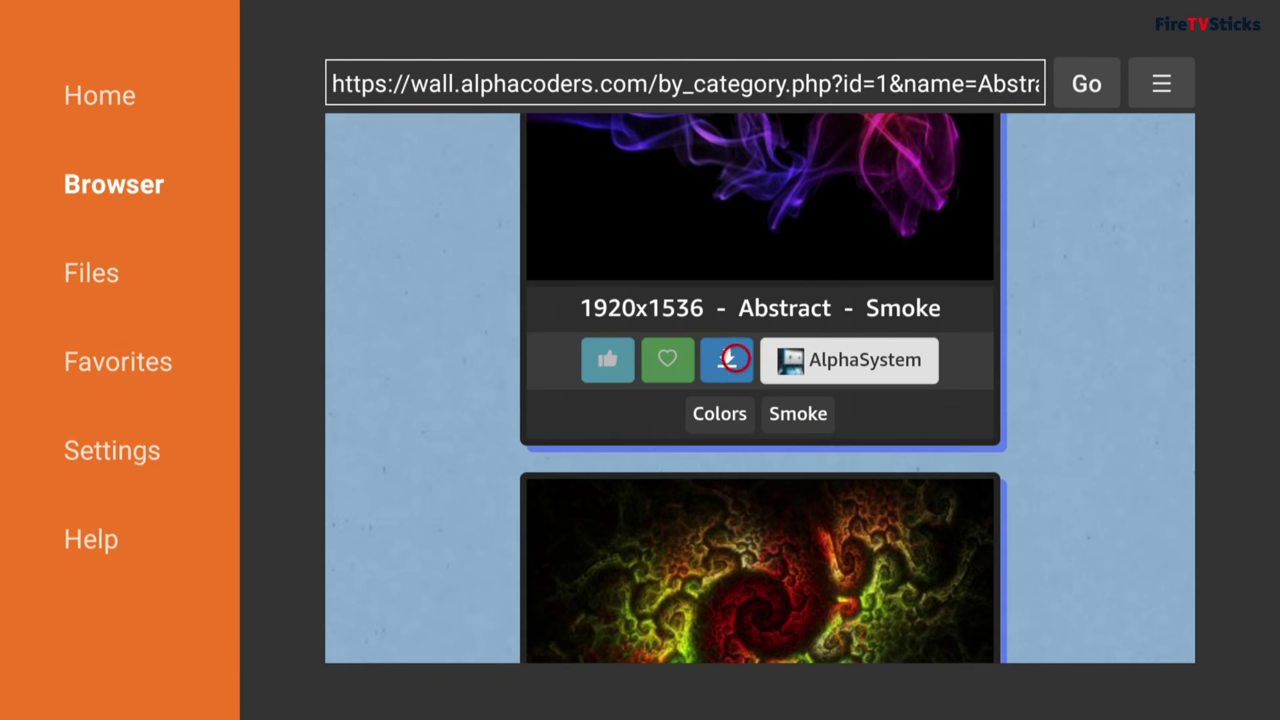
Step: Download the 1920x1536 Smoke abstract wallpaper and dismiss the download status
left_click(732, 359)
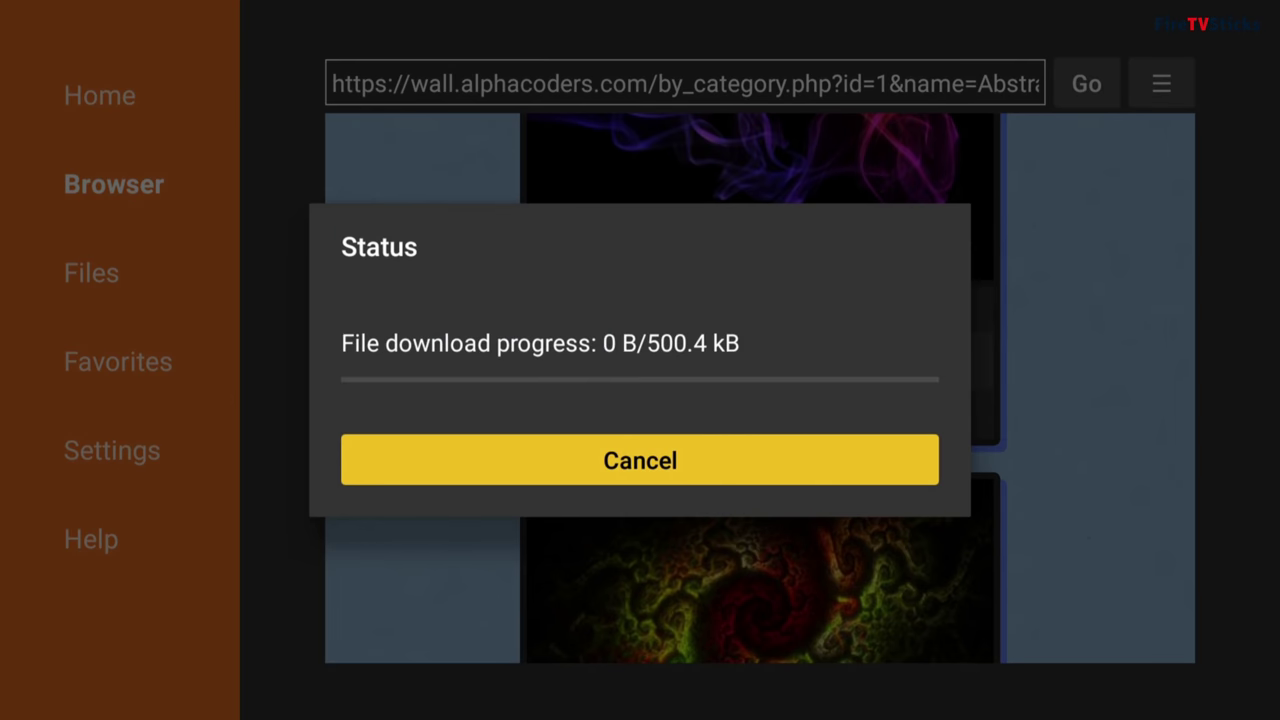
key("Right")
key("Right")
key("Return")
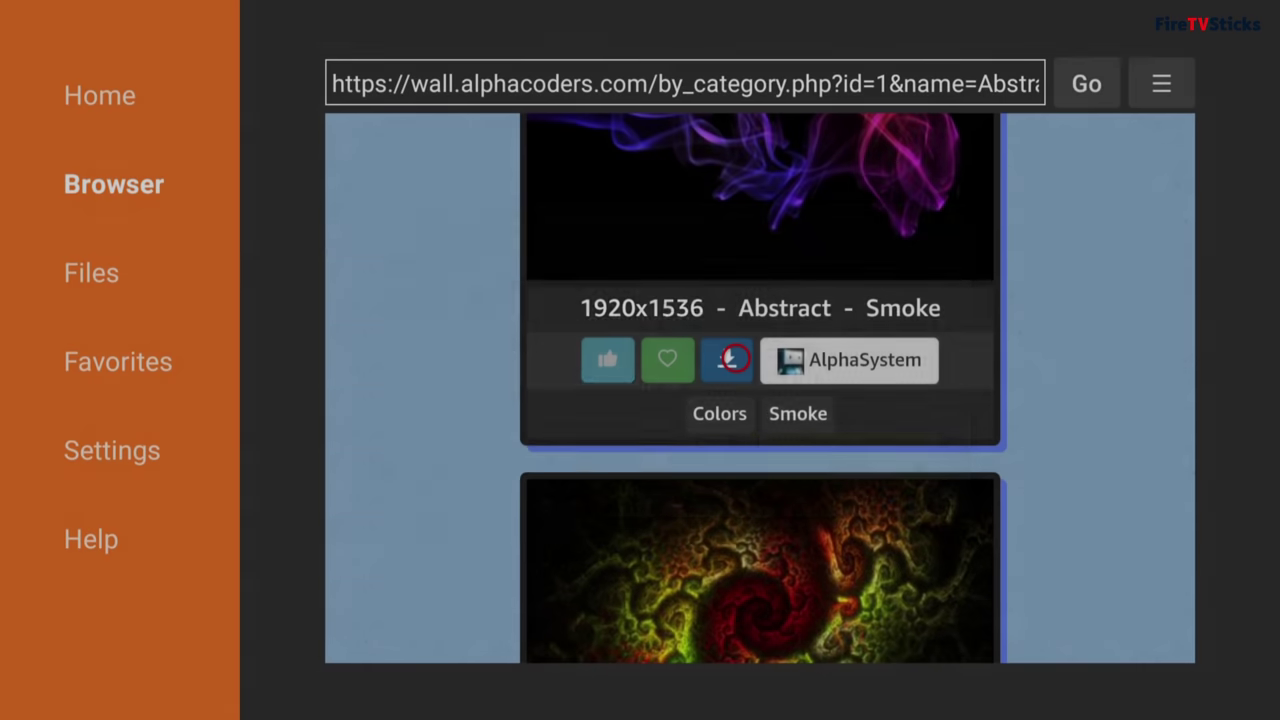
Step: Download the 1280x1024 Cool wallpaper as 61356.jpg, dismiss the message and leave the site
scroll(736, 636, "down", 2)
scroll(736, 636, "down", 5)
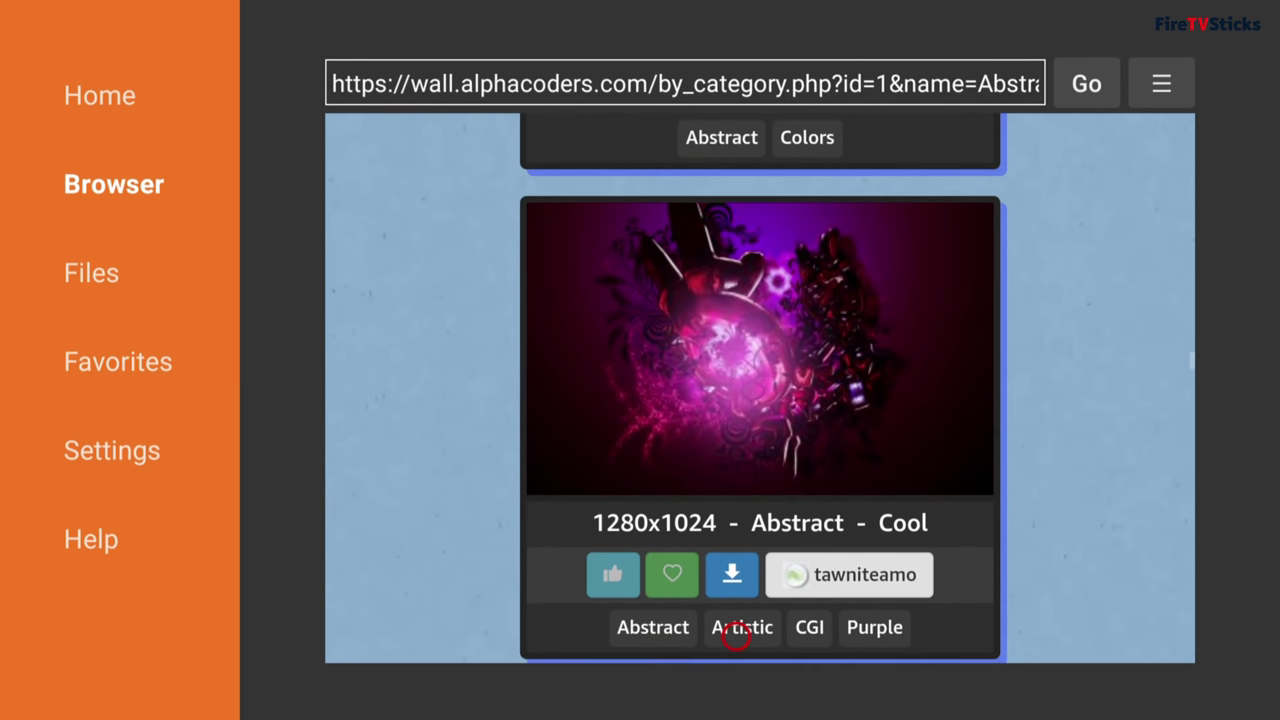
left_click(735, 590)
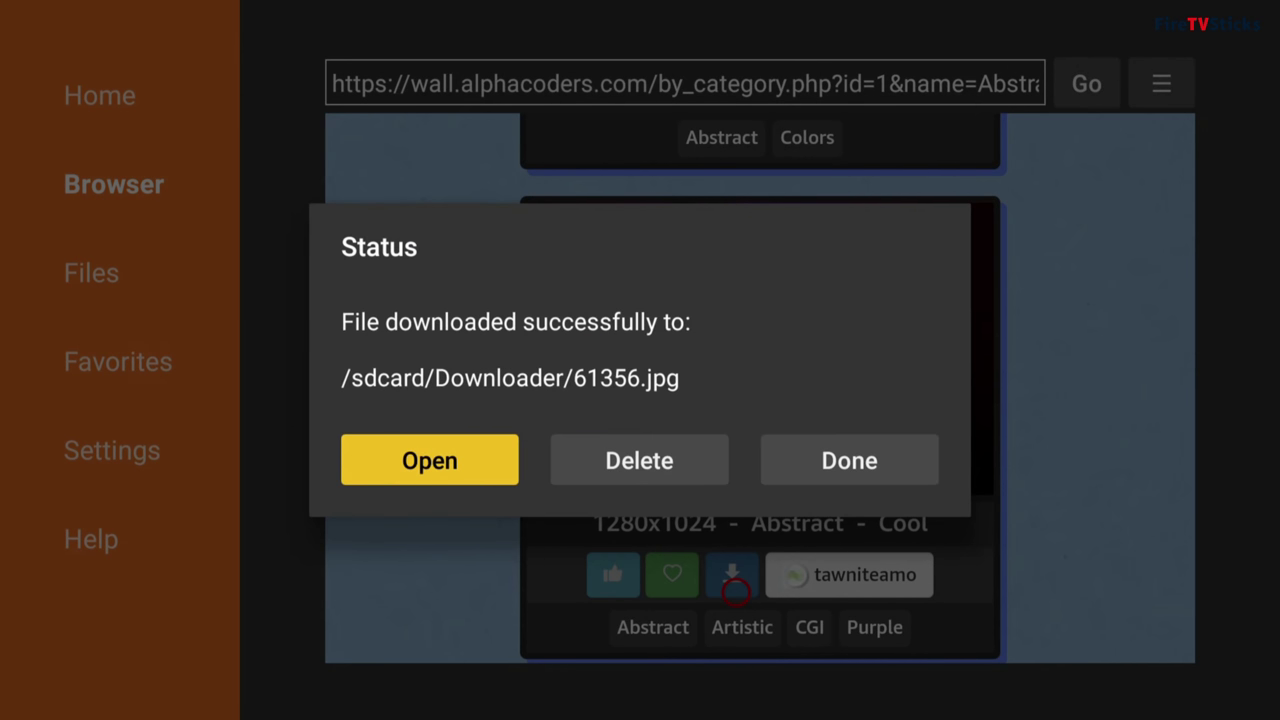
key("Right")
key("Right")
key("Return")
key("Escape")
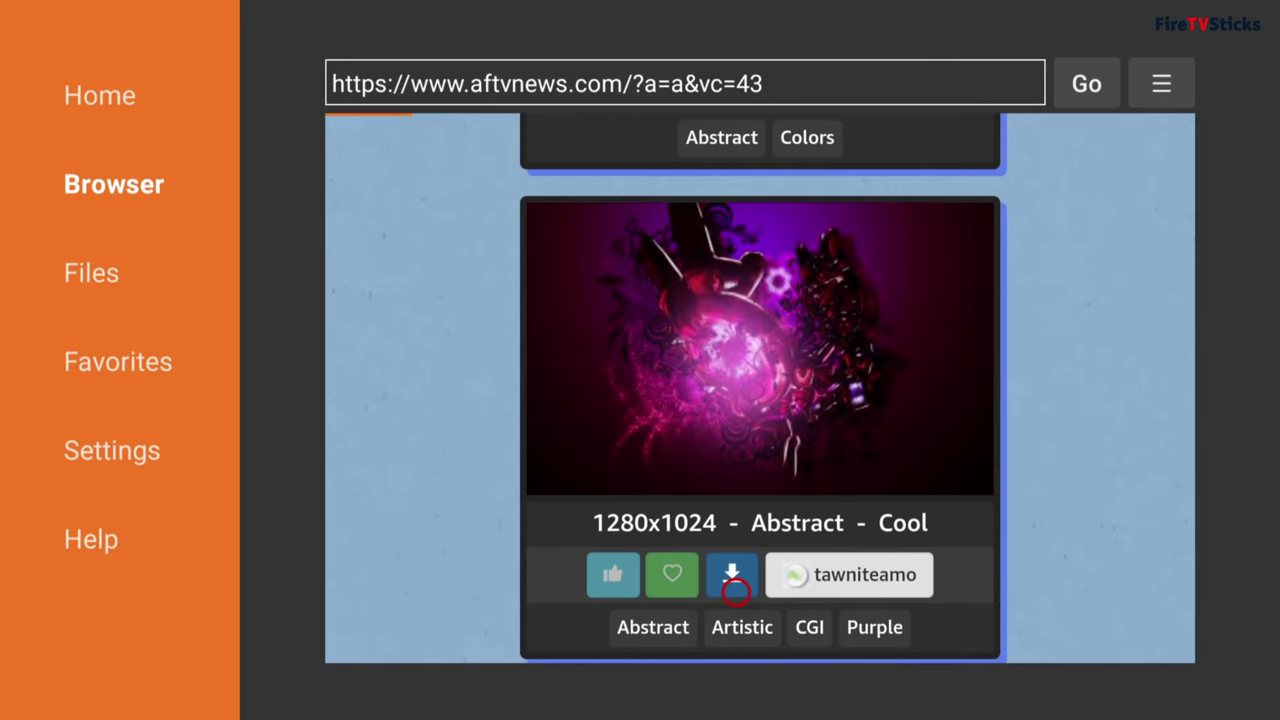
Step: Exit Downloader and open Wolf Launcher's settings from the app options menu
key("Escape")
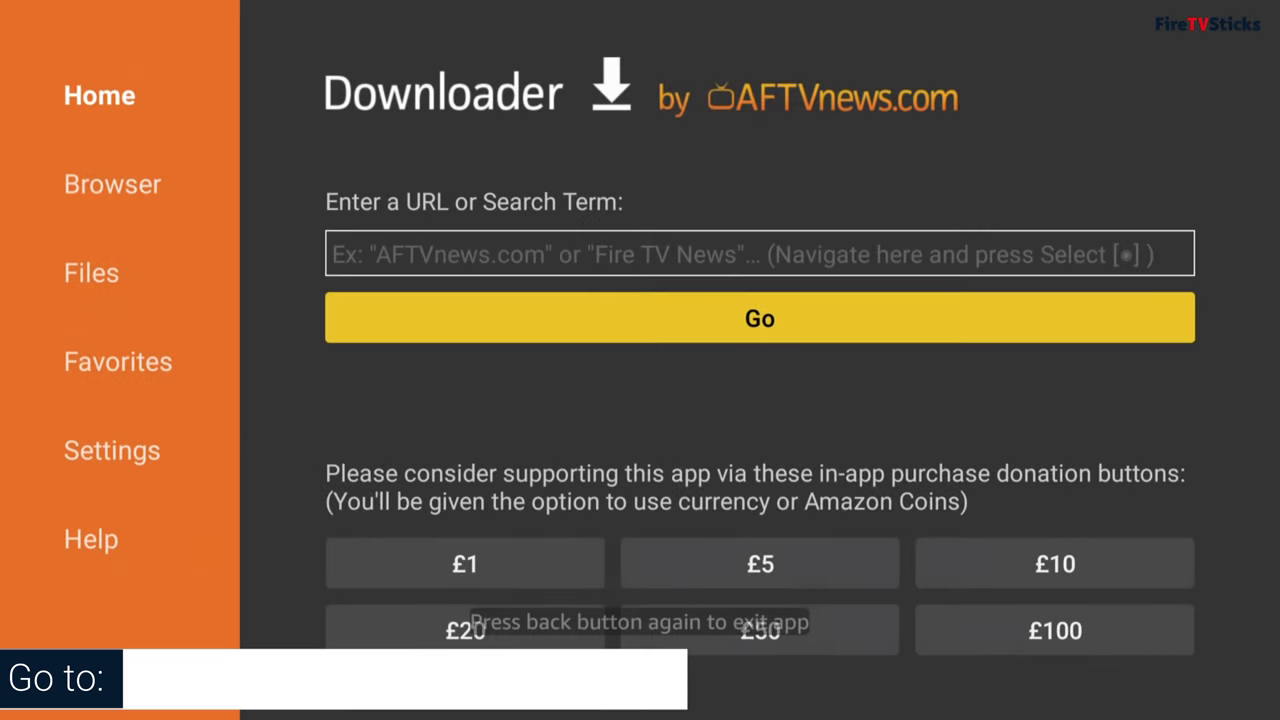
key("Escape")
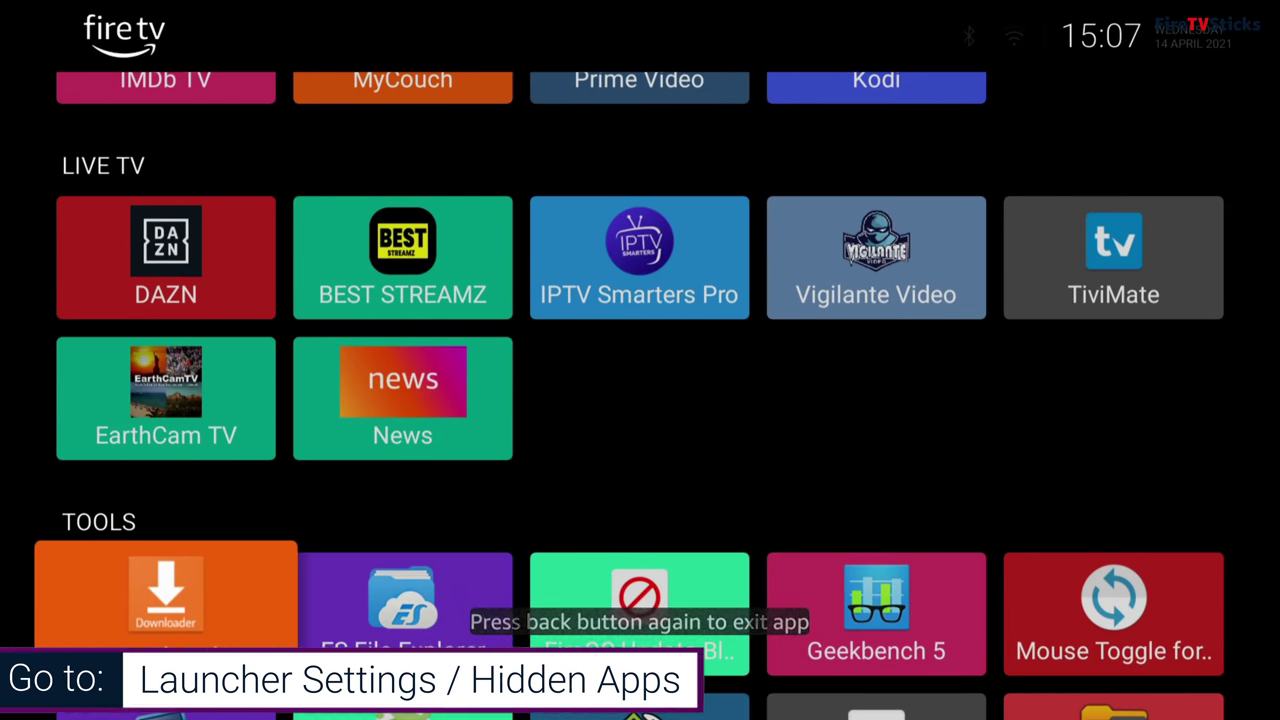
key("Menu")
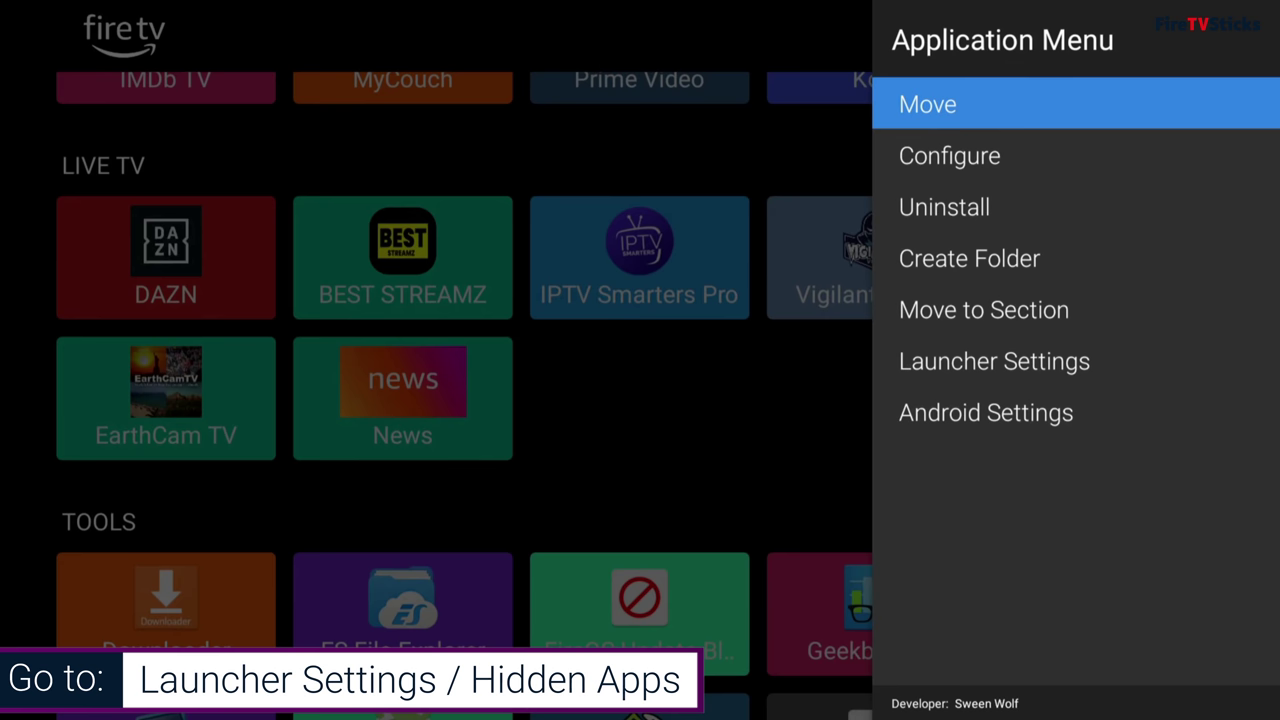
key("Down")
key("Down")
key("Down")
key("Down")
key("Down")
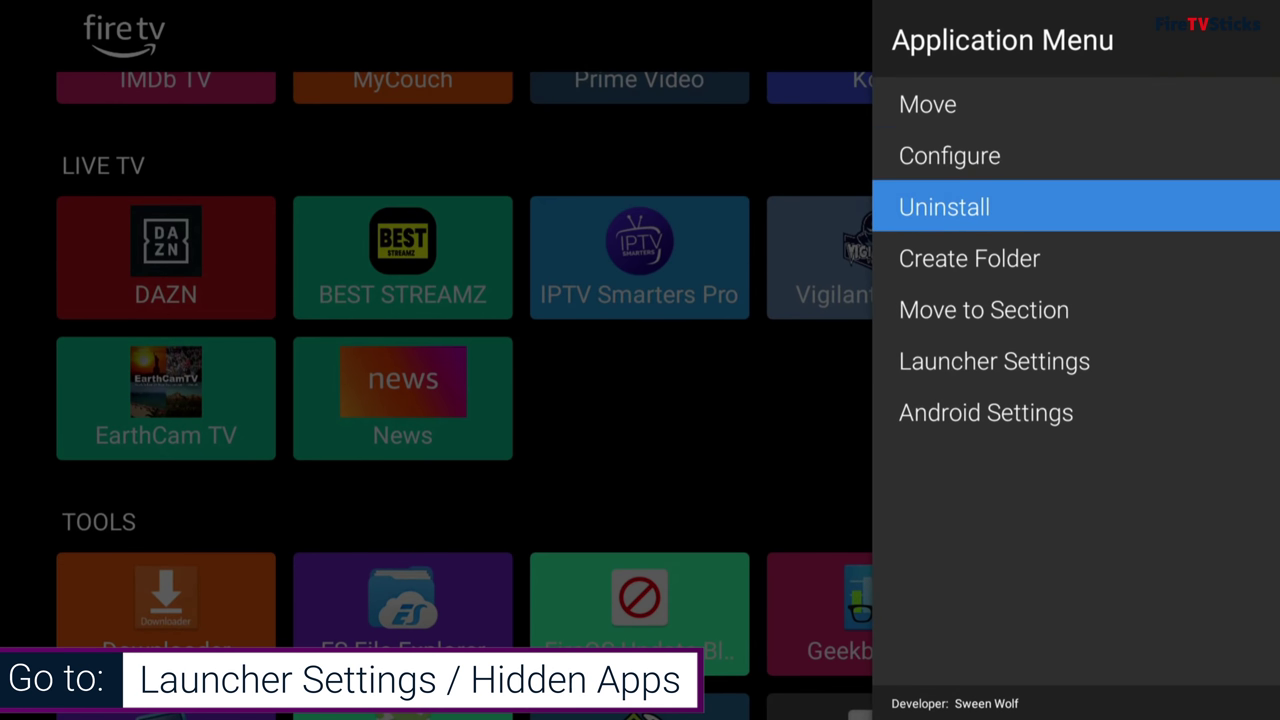
key("Return")
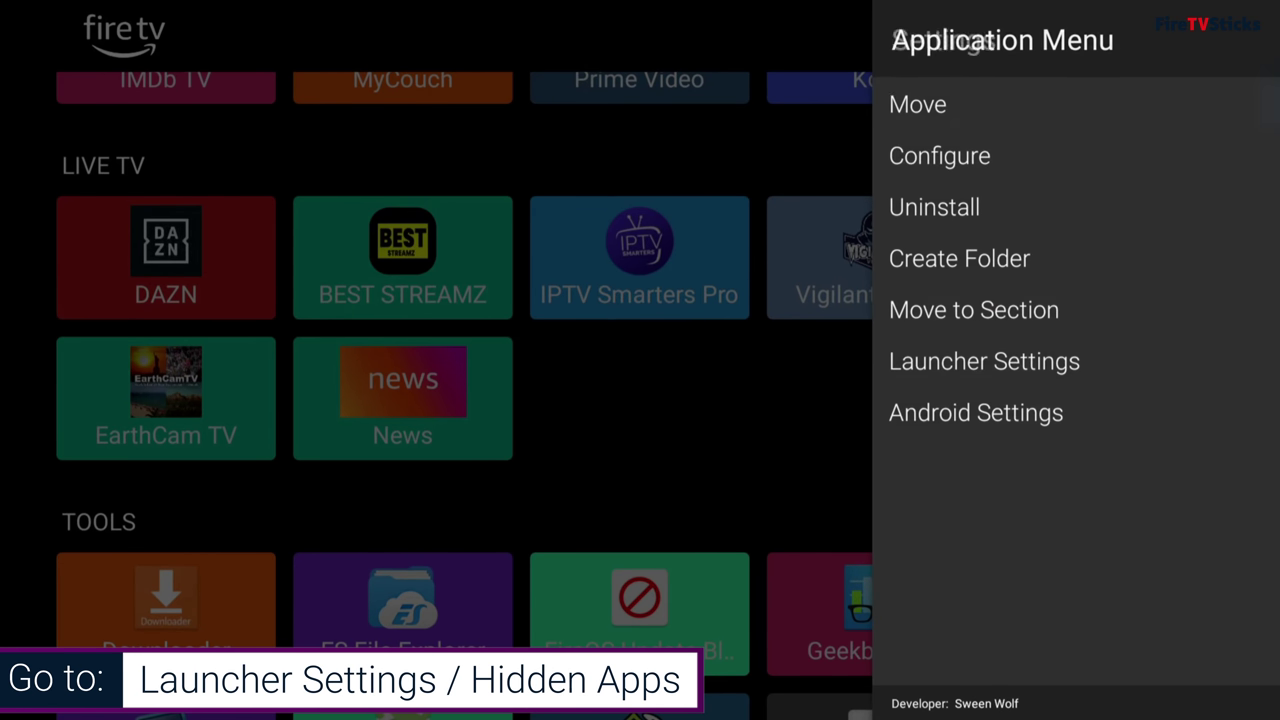
Step: In the Wallpaper options, choose Select Wallpaper to pick an image from storage
key("Down")
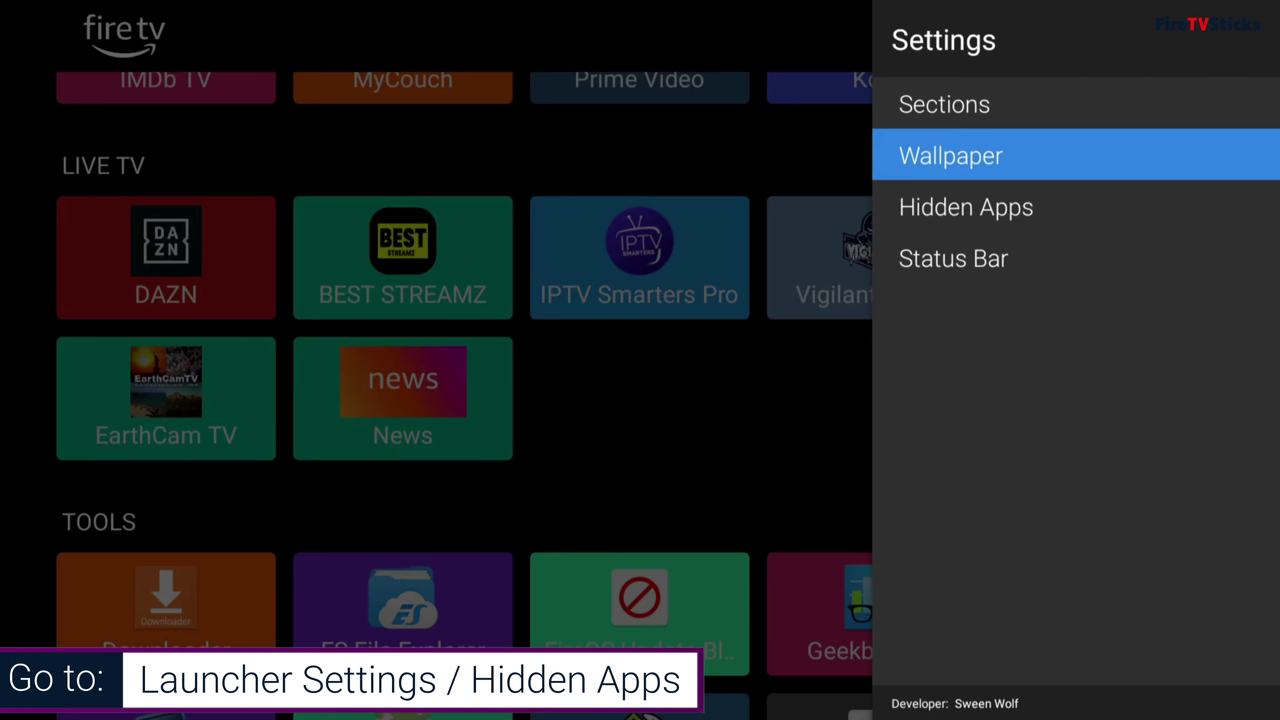
key("Return")
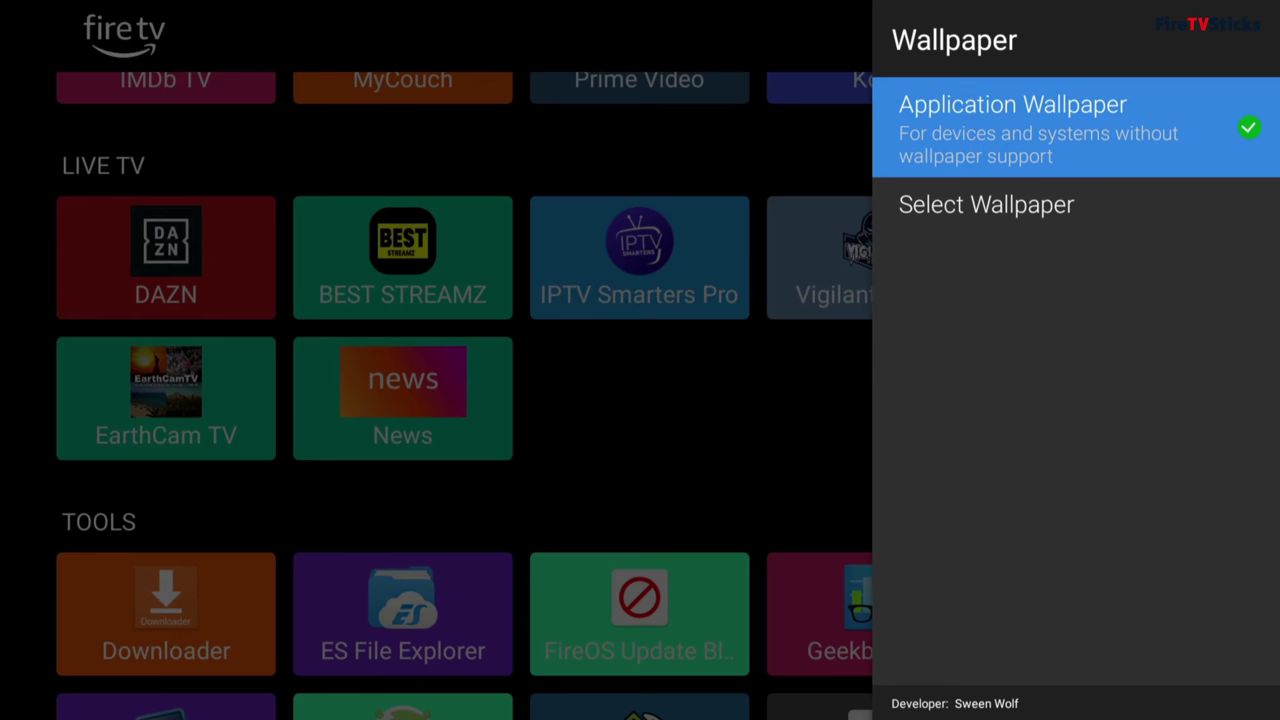
key("Down")
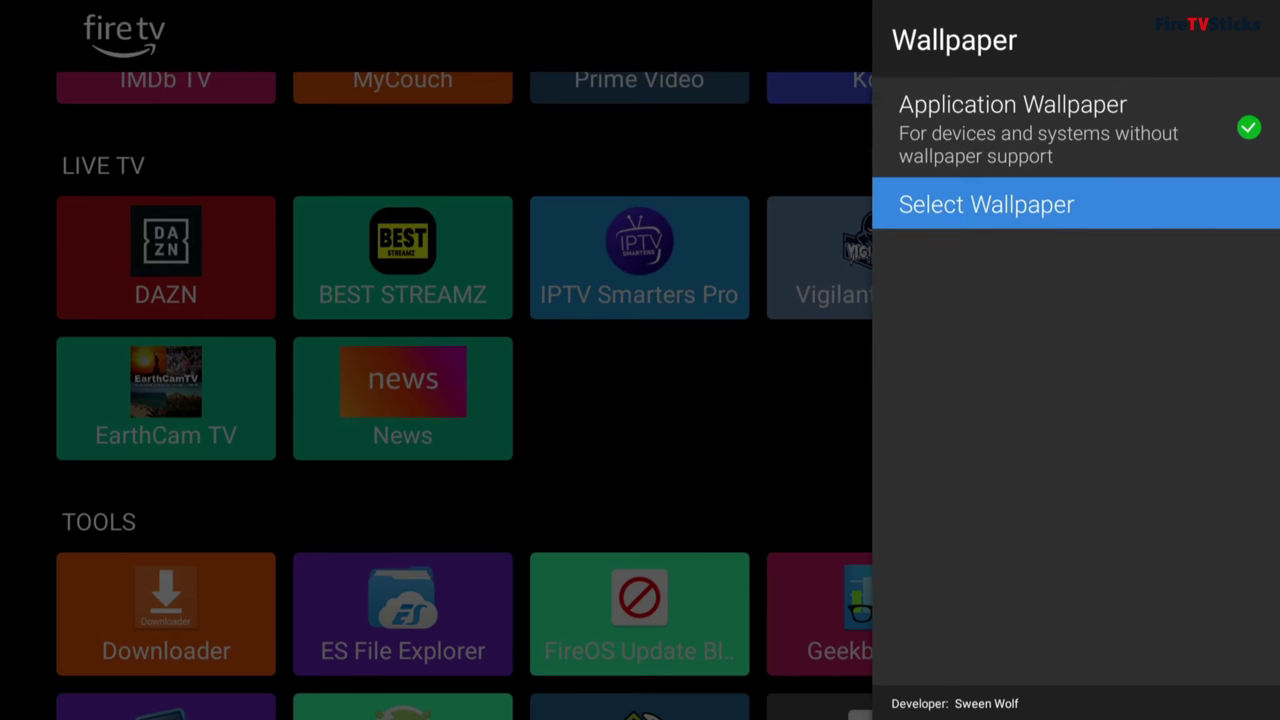
key("Return")
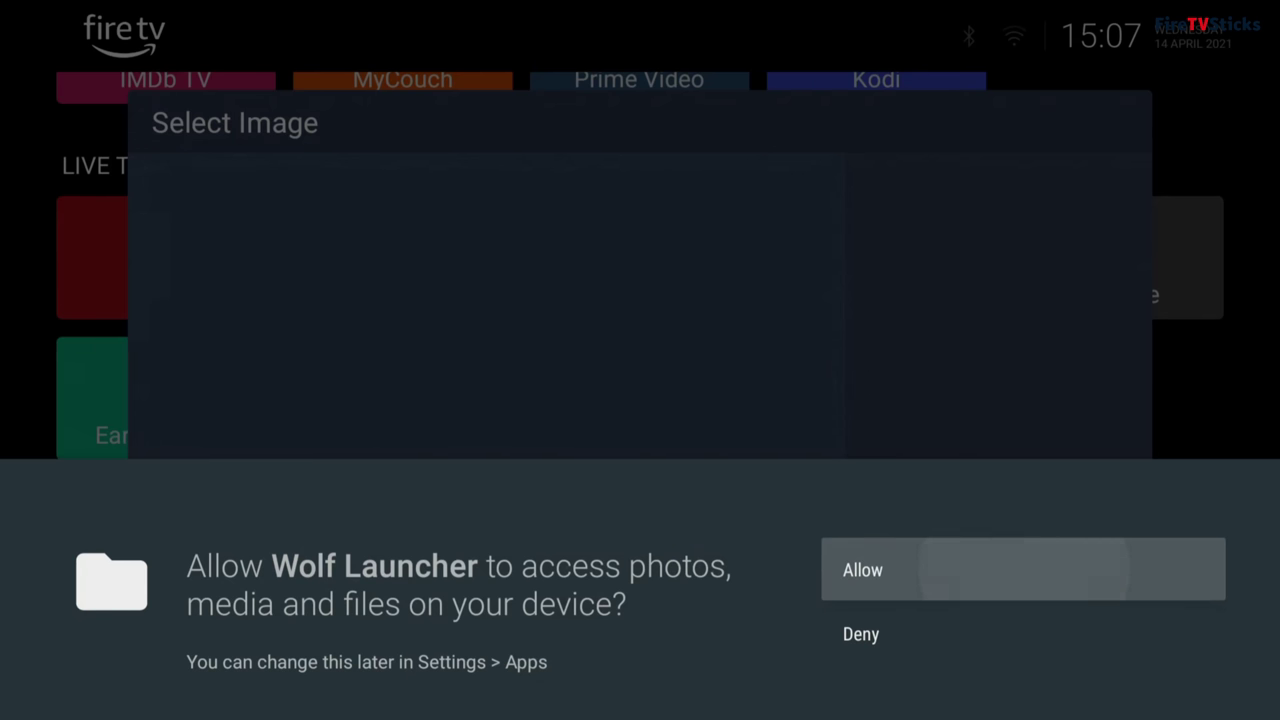
Step: Allow storage access, then set 61356.jpg from Internal Storage > Downloader as the wallpaper
key("Return")
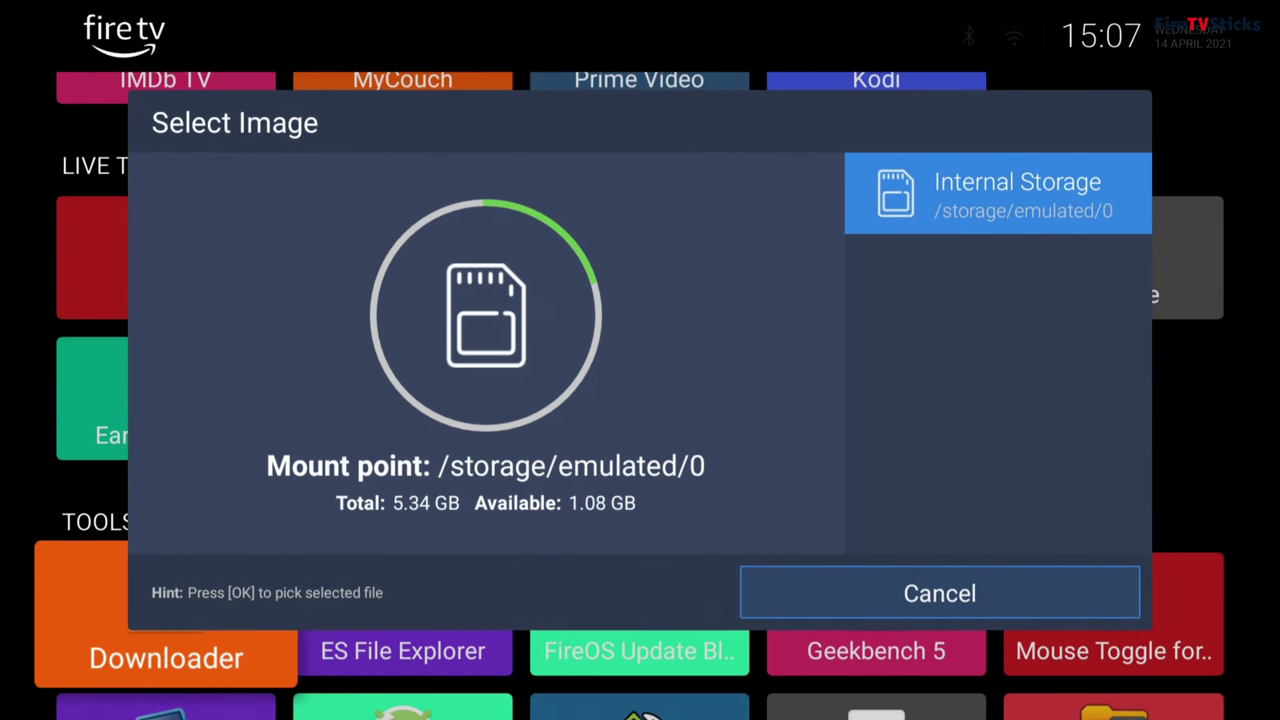
key("Return")
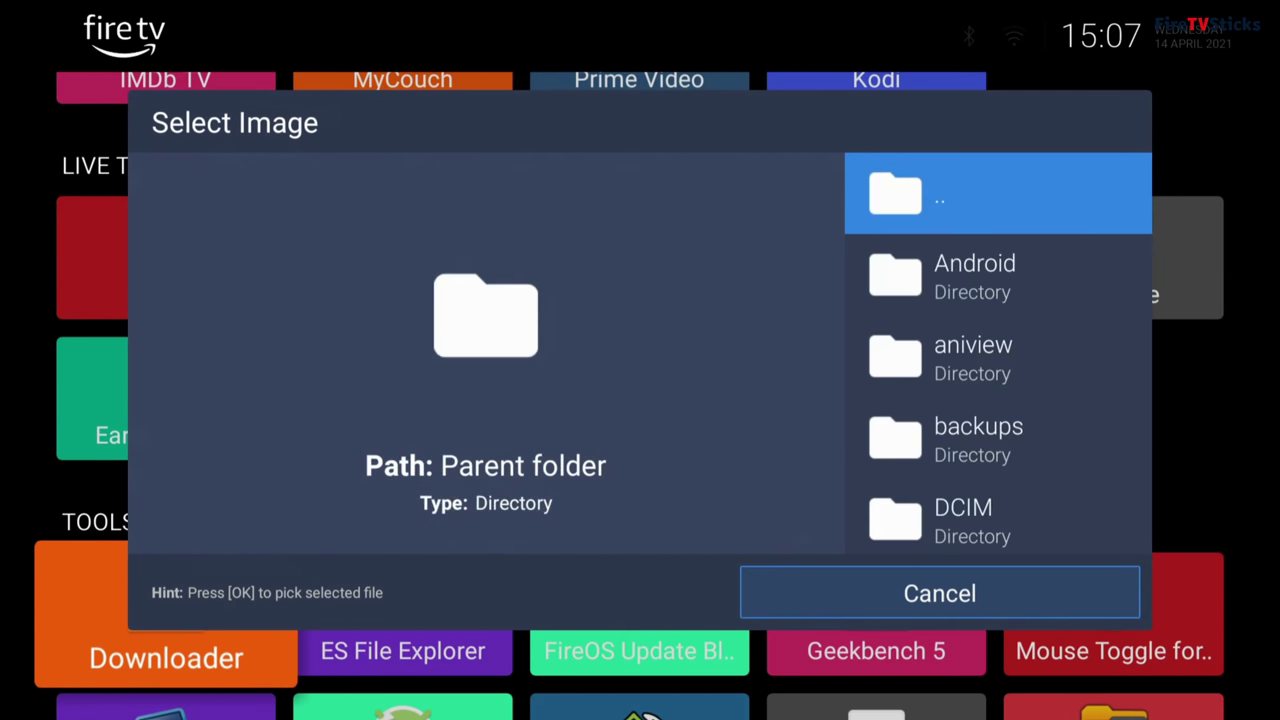
key("Down")
key("Down")
key("Down")
key("Down")
key("Down")
key("Down")
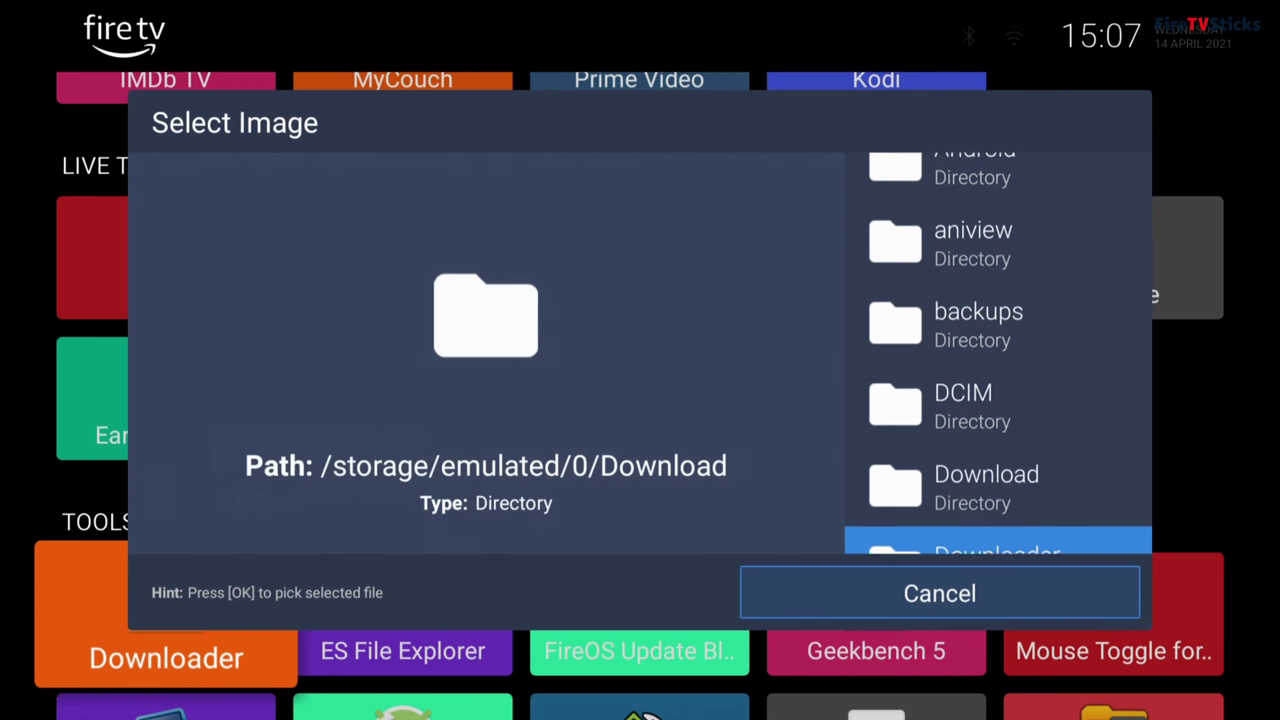
key("Down")
key("Up")
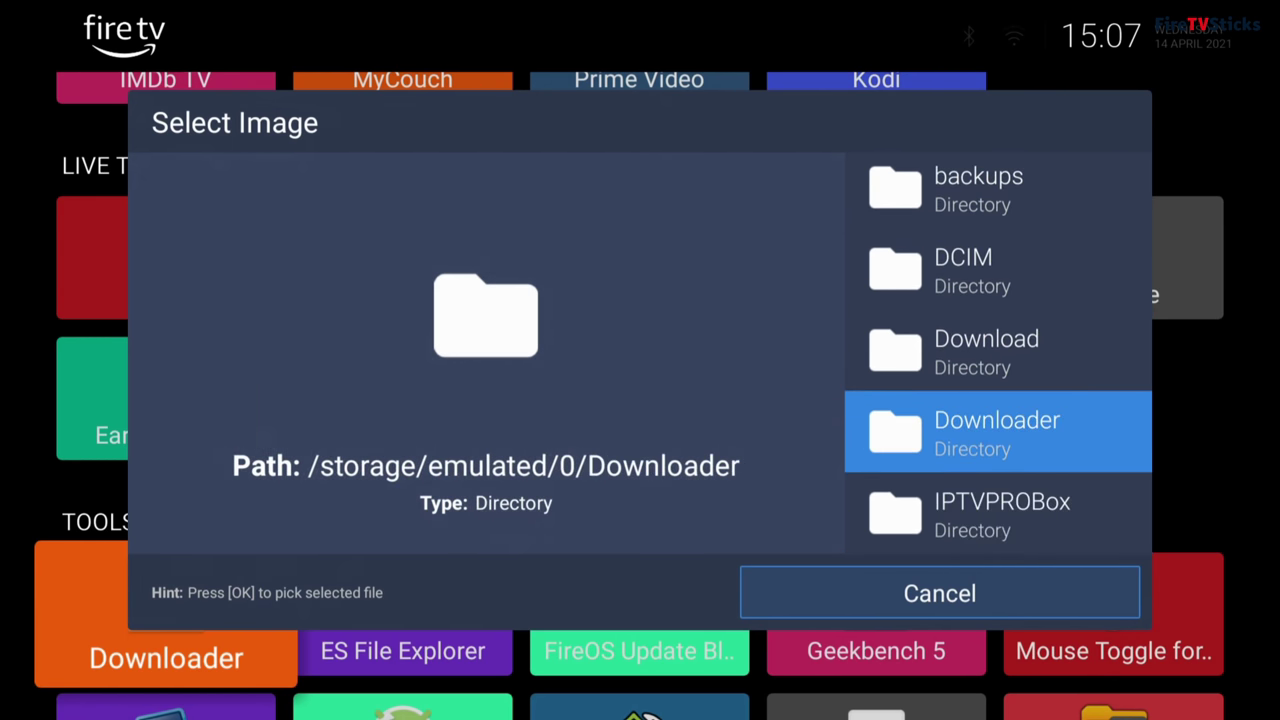
key("Return")
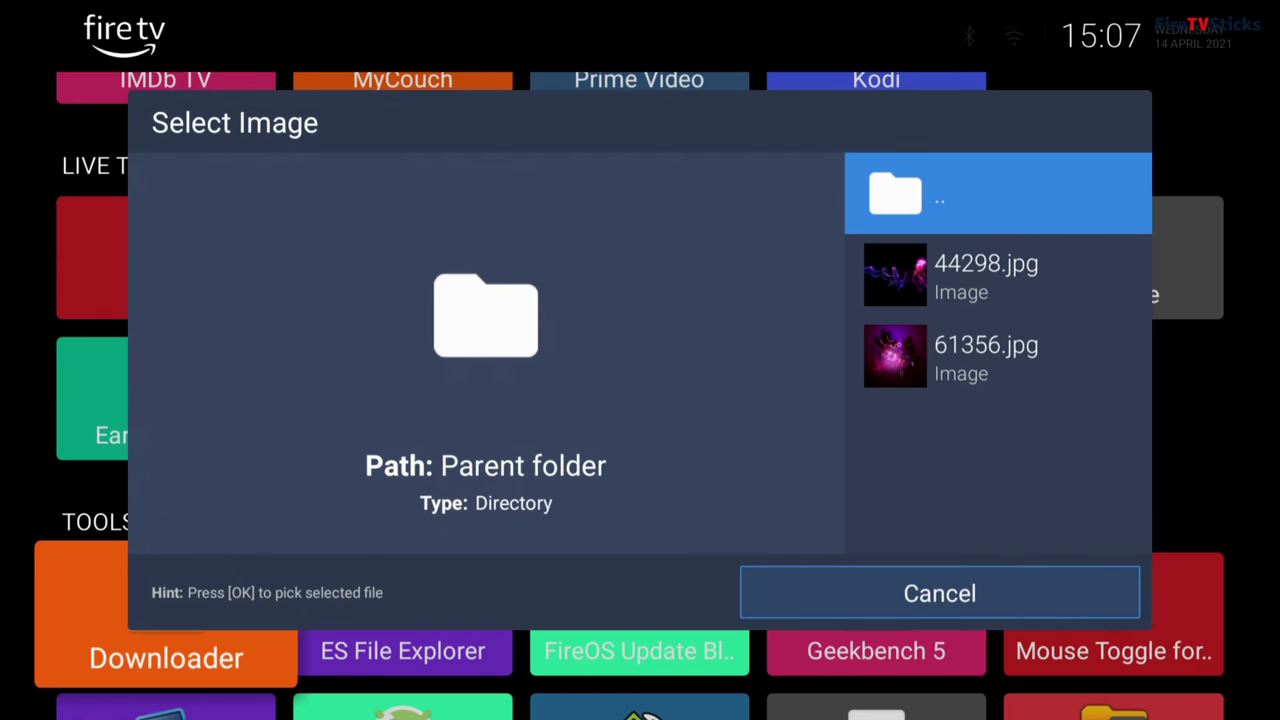
key("Down")
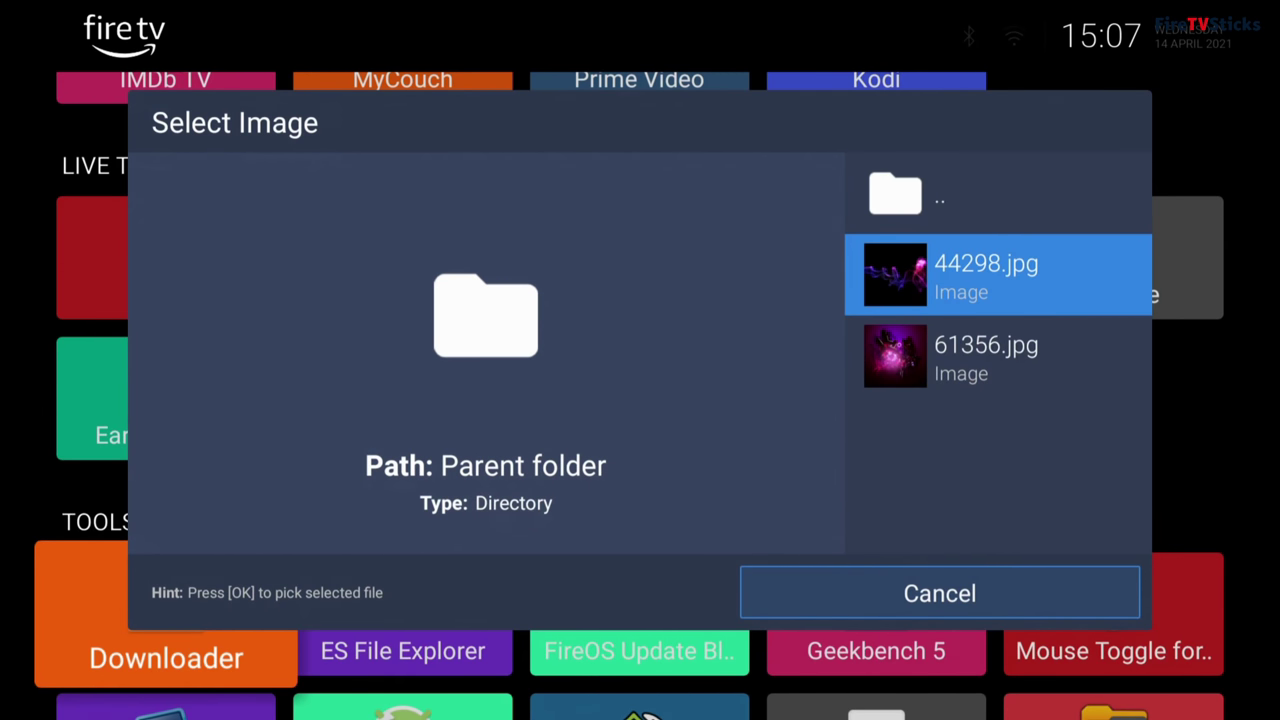
key("Down")
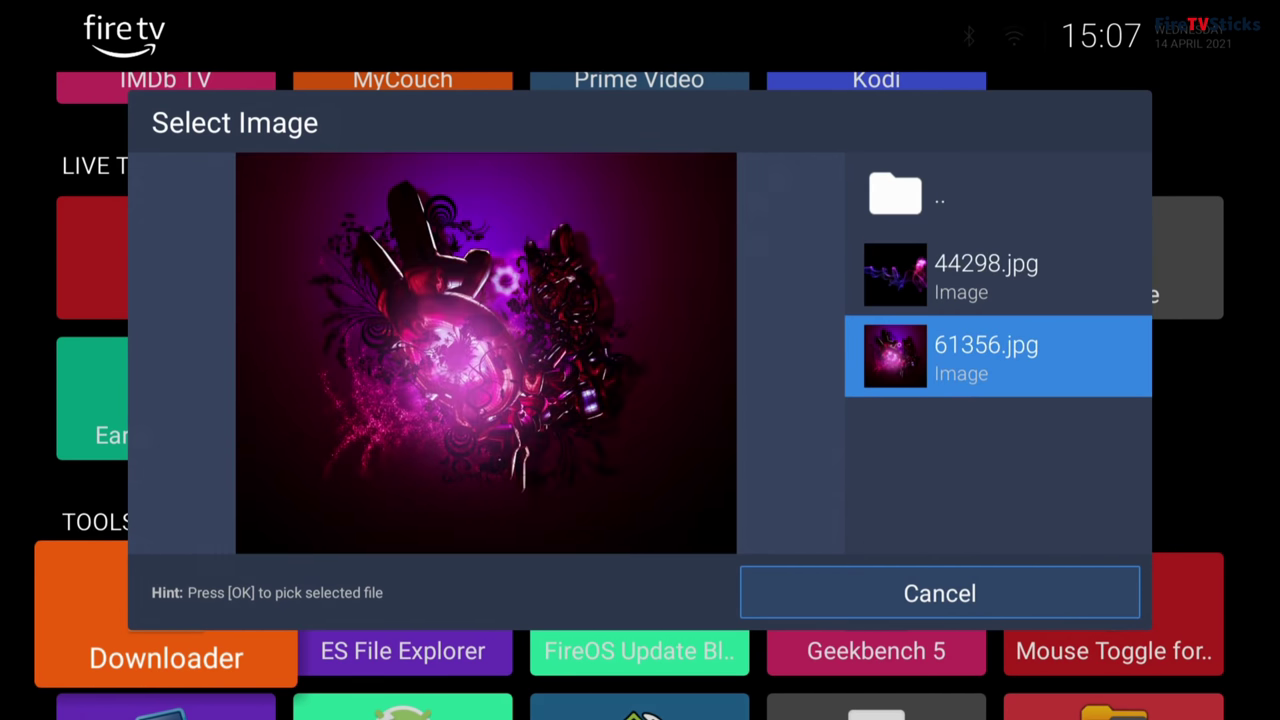
key("Return")
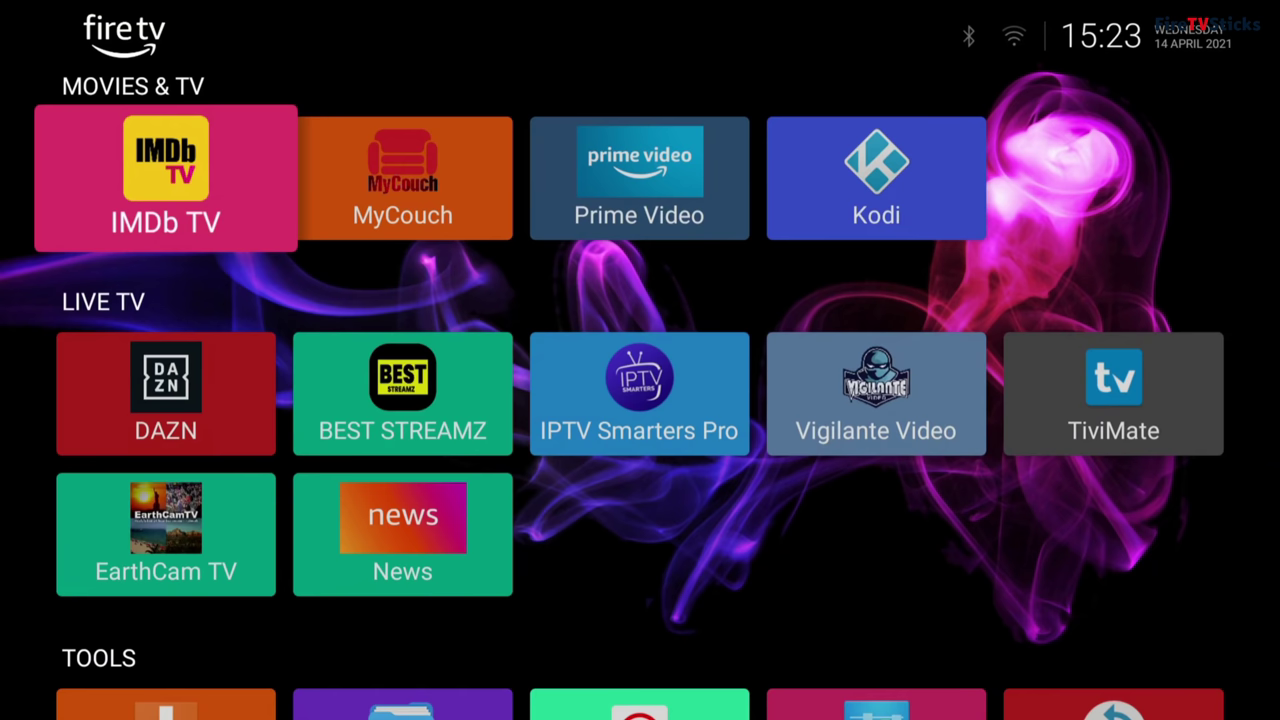
Step: Start a new folder from the IMDb TV tile's menu and name it PRIVATE
key("Menu")
key("Down")
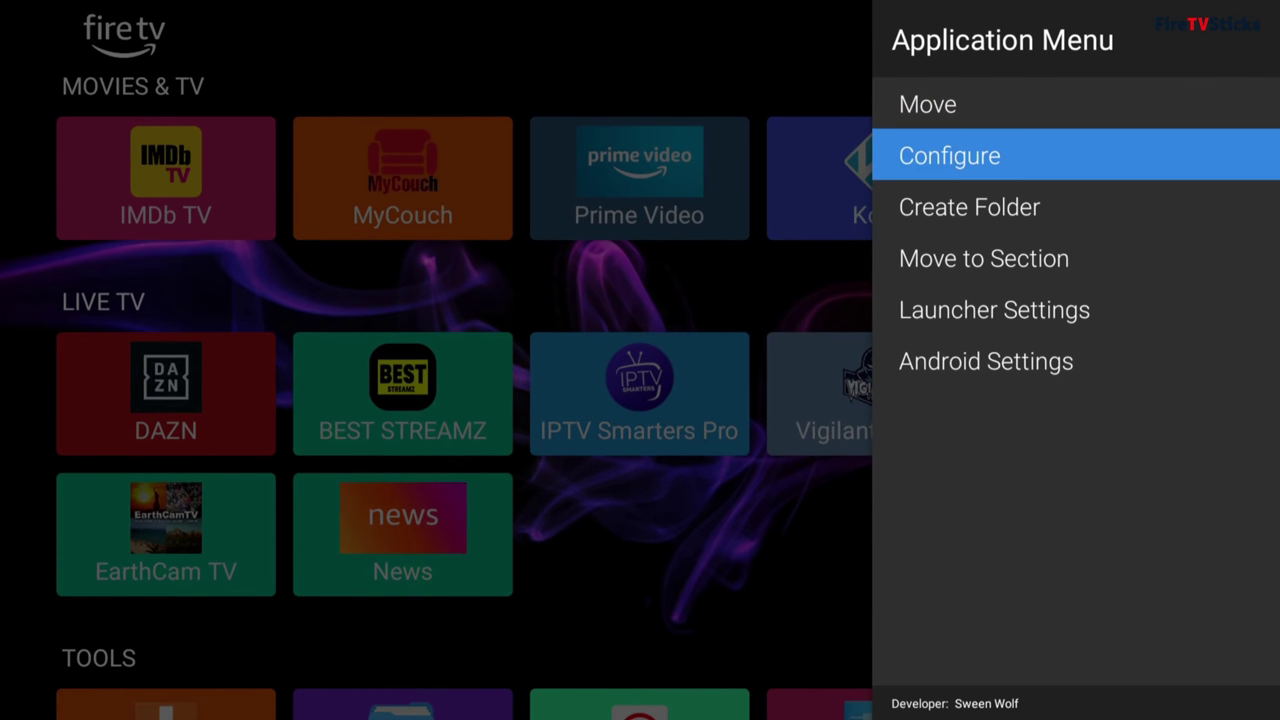
key("Down")
key("Return")
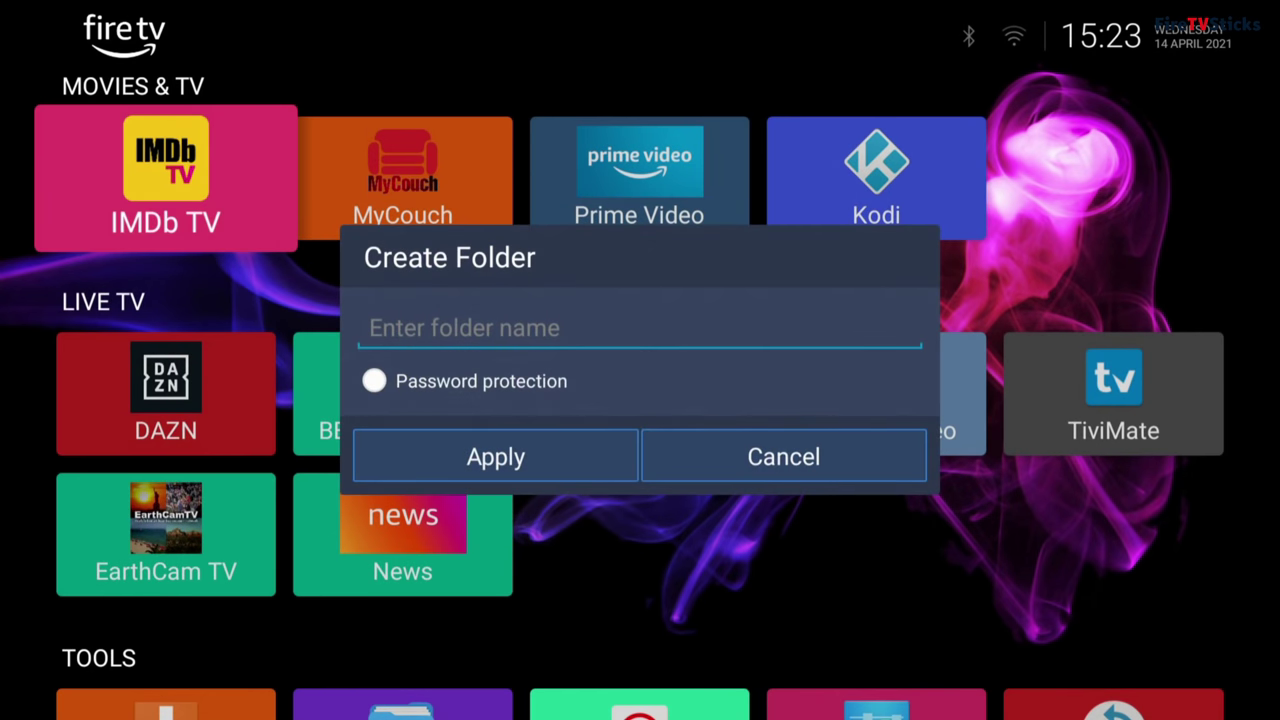
key("Return")
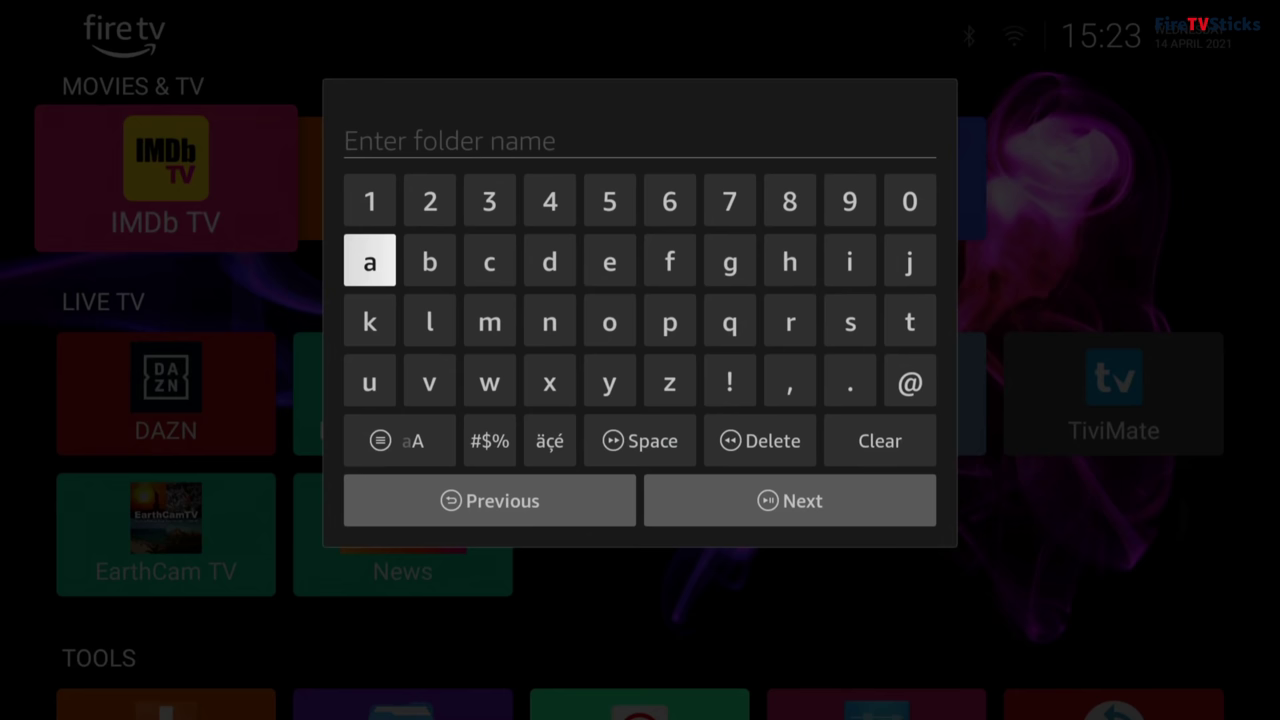
key("Down")
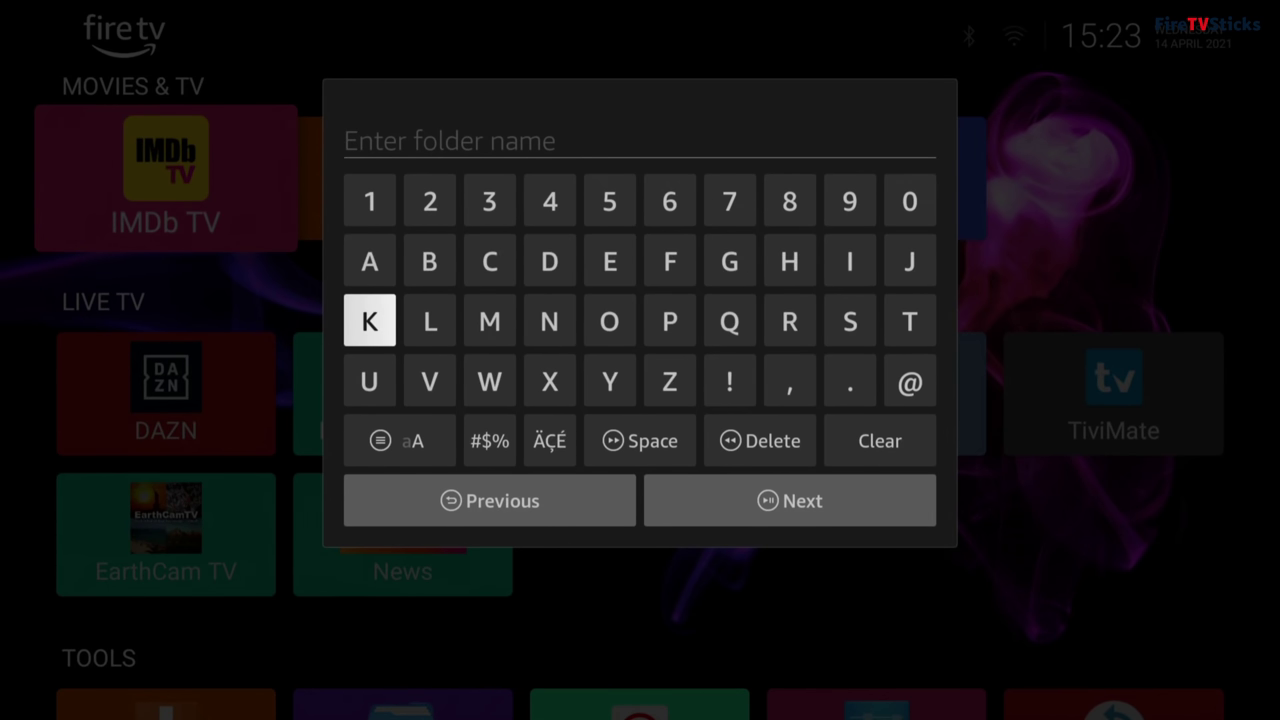
key("Right")
key("Right")
key("Right")
key("Right")
key("Right")
key("Return")
key("Right")
key("Right")
type("RI")
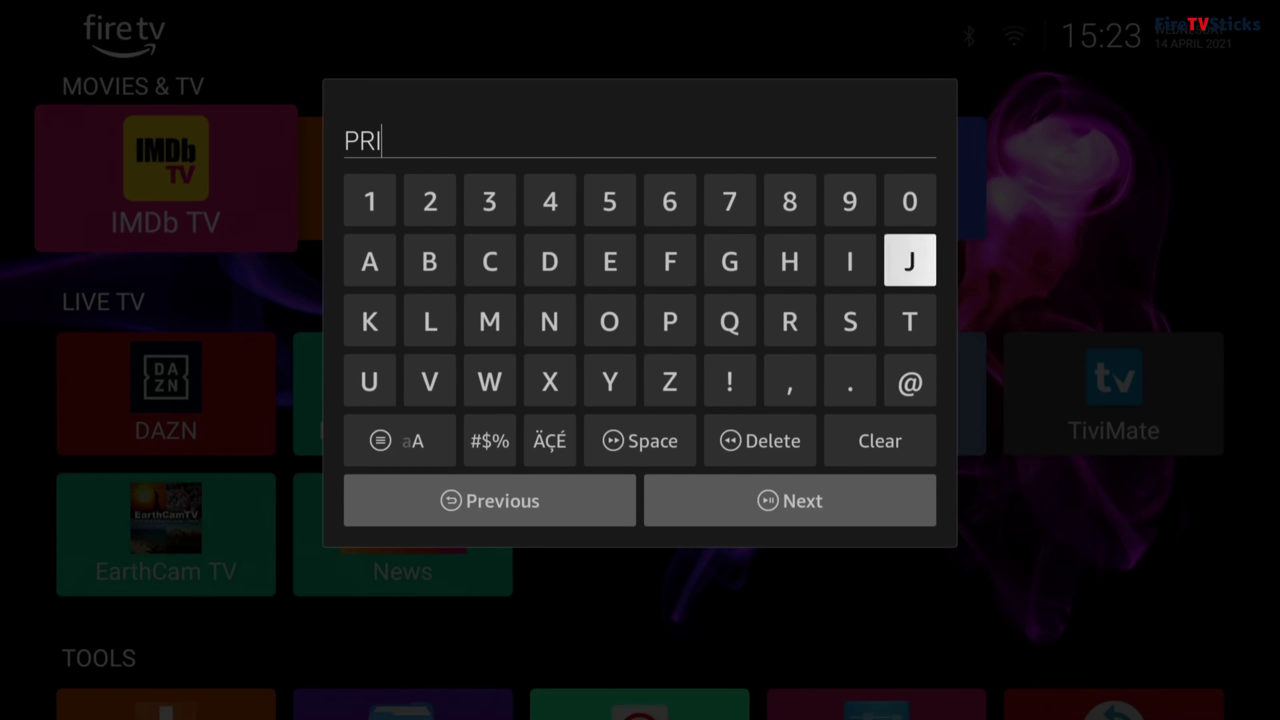
type("VATE")
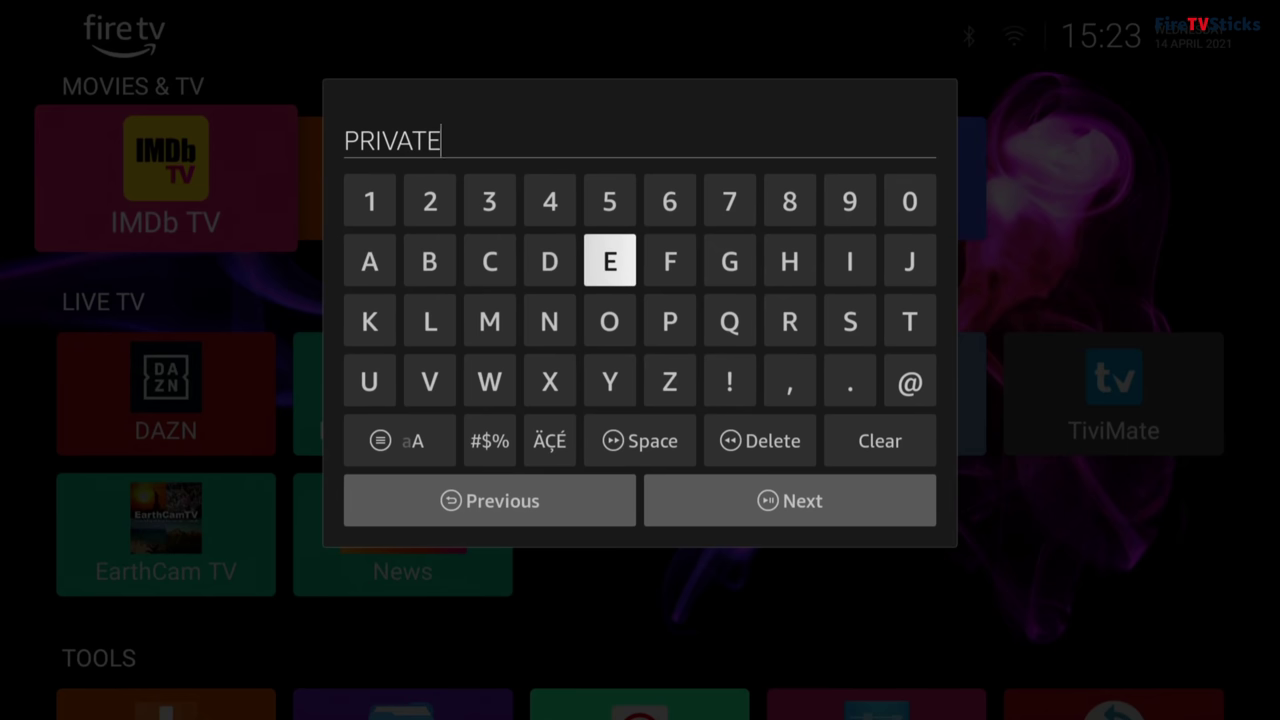
key("Down")
key("Down")
key("Down")
key("Down")
key("Right")
key("Return")
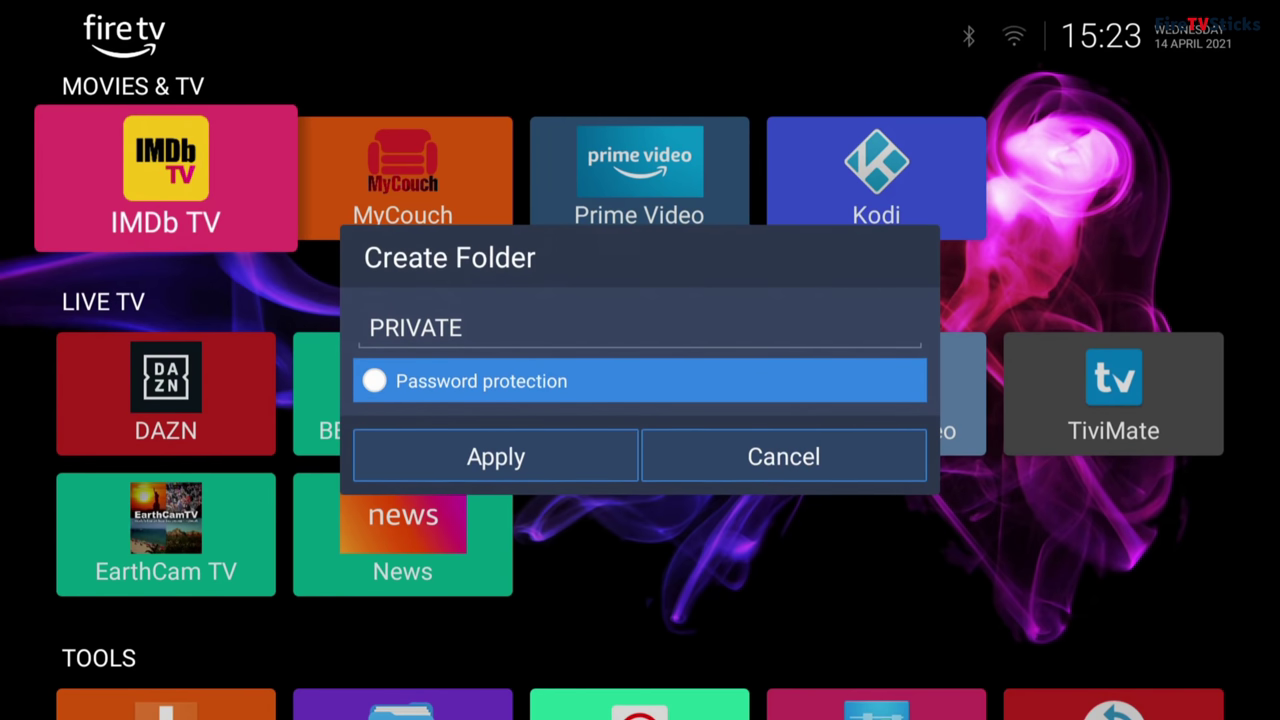
Step: Turn on password protection, enter and confirm the PIN, and create the folder
key("Return")
key("Down")
key("Return")
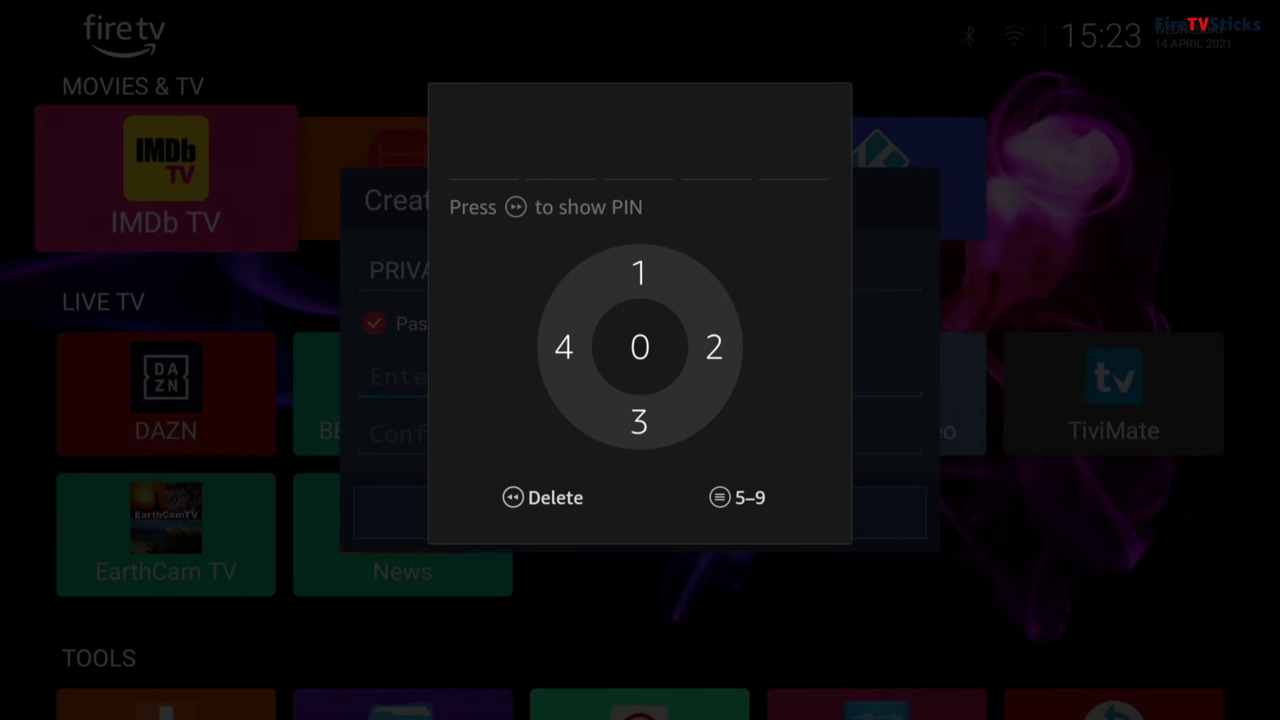
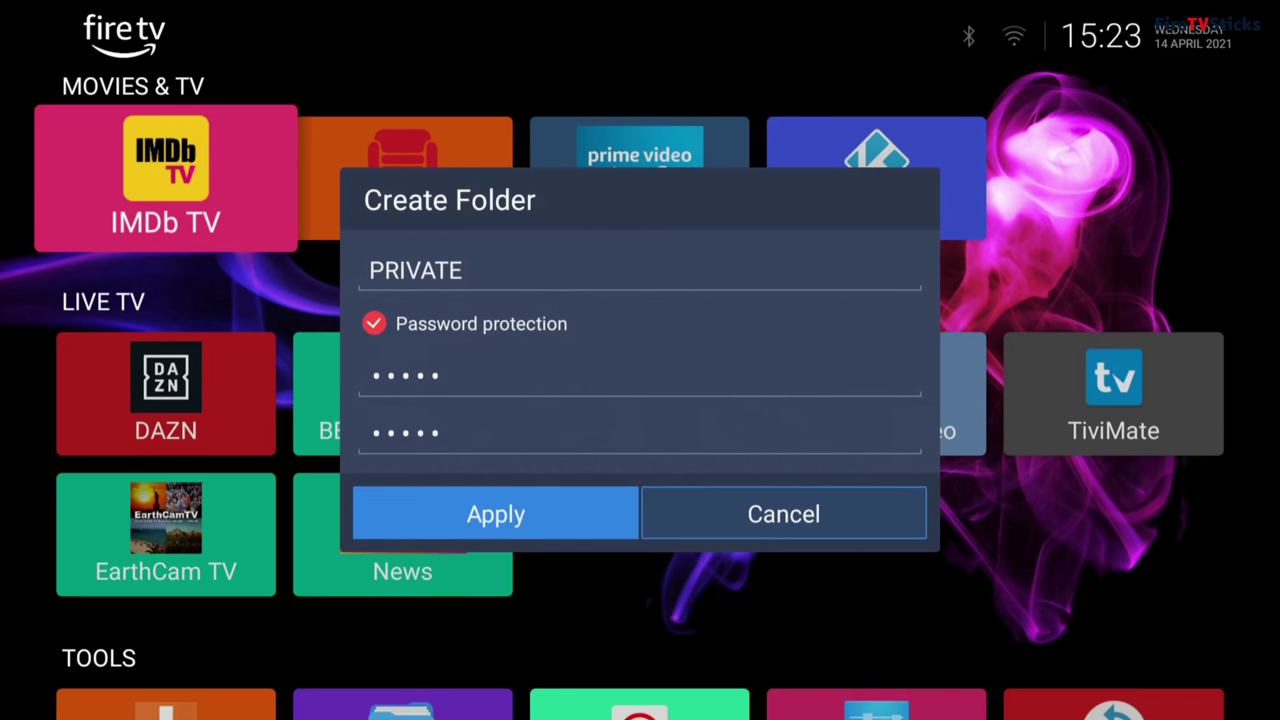
key("Return")
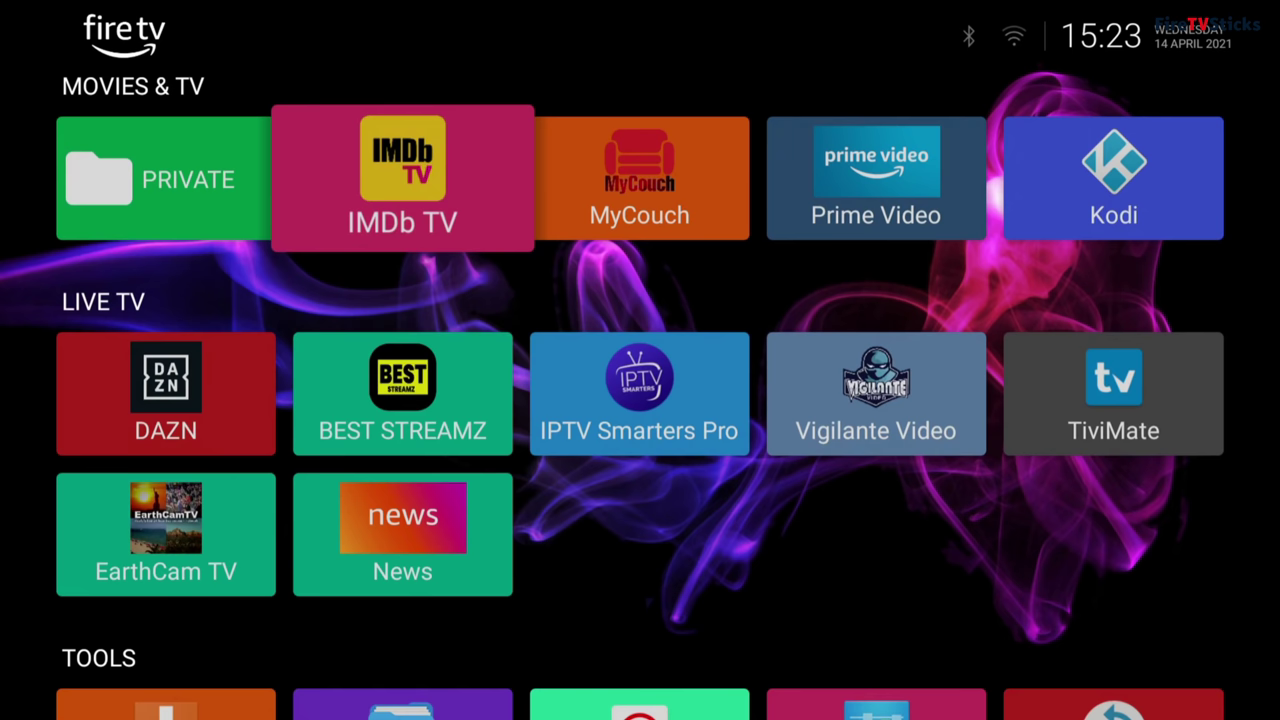
key("Left")
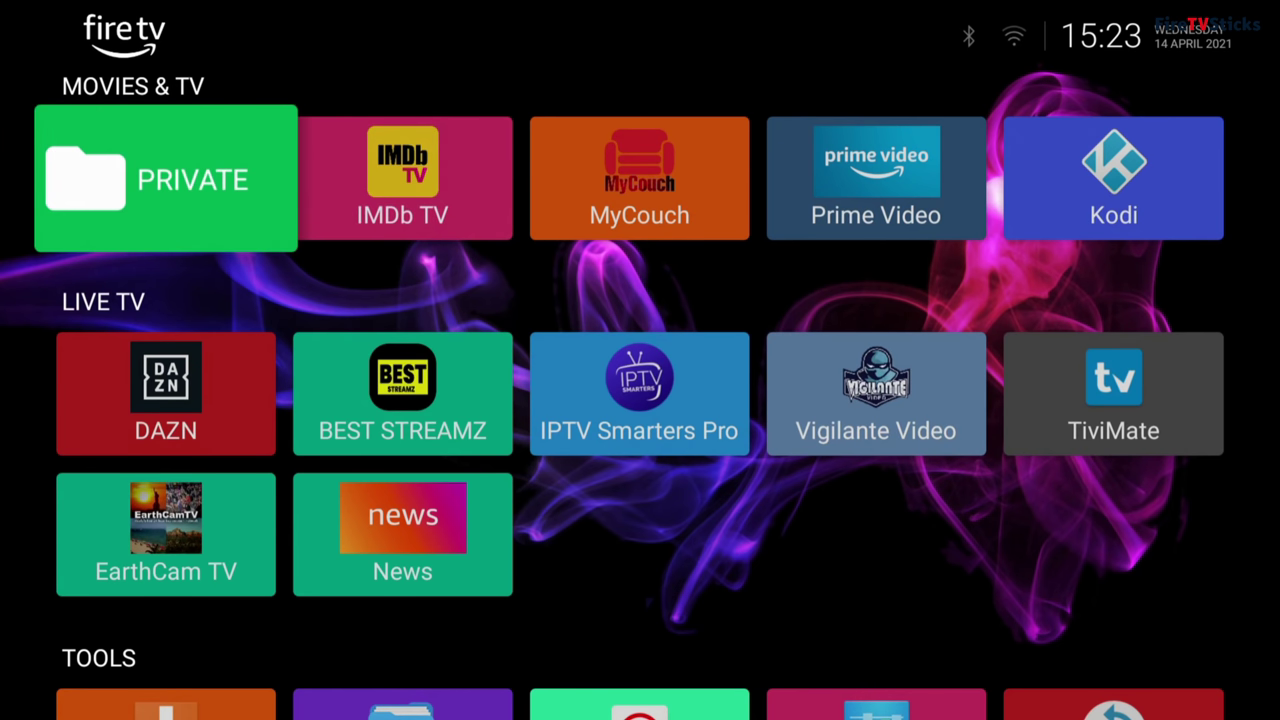
key("Return")
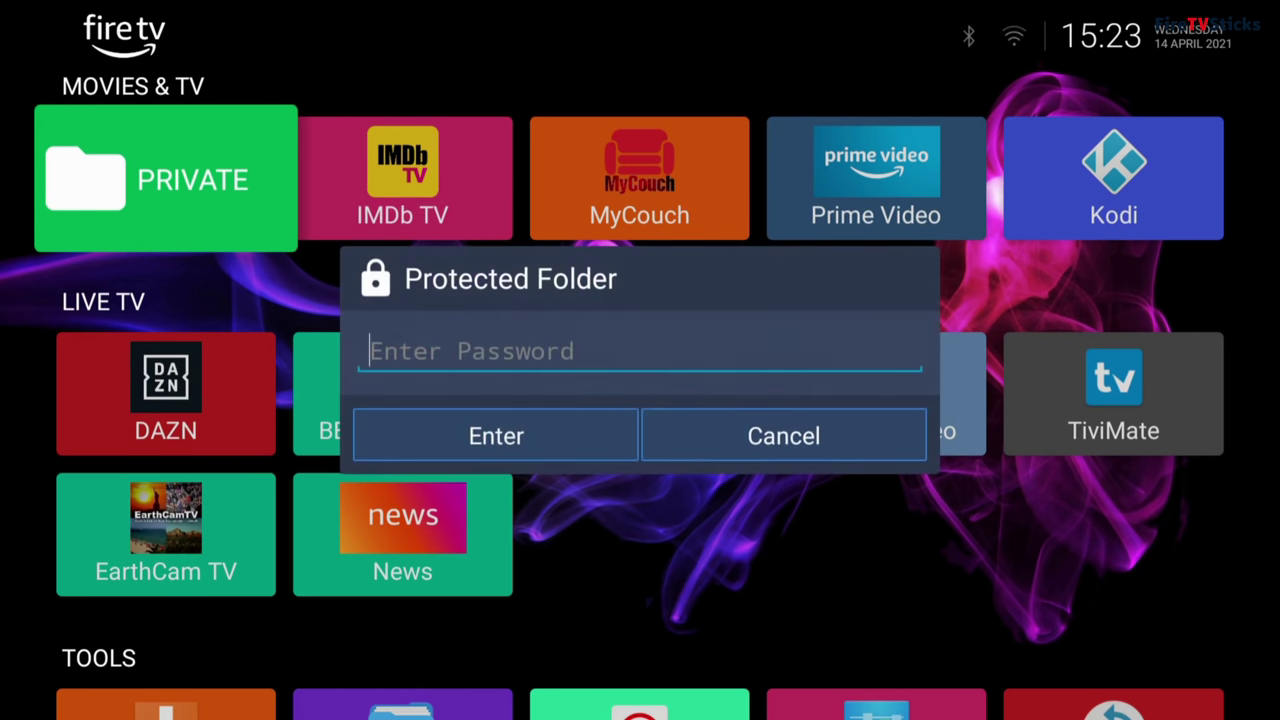
key("Return")
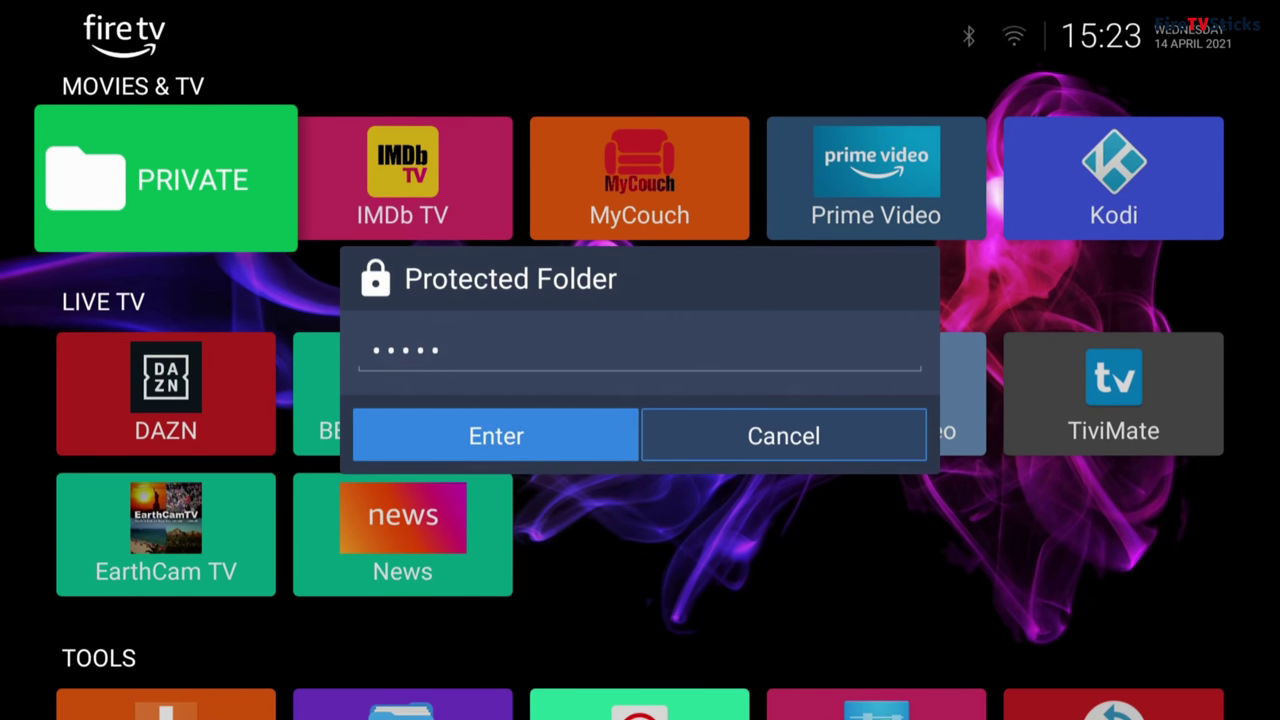
key("Return")
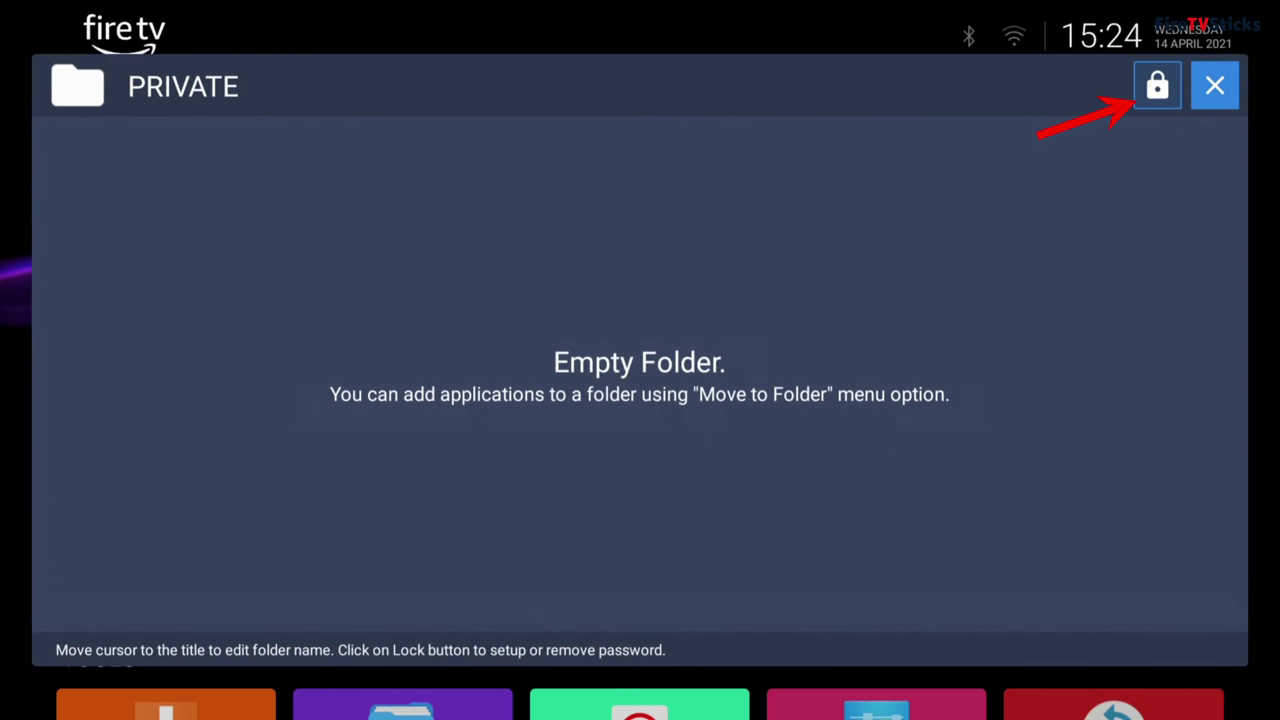
key("Escape")
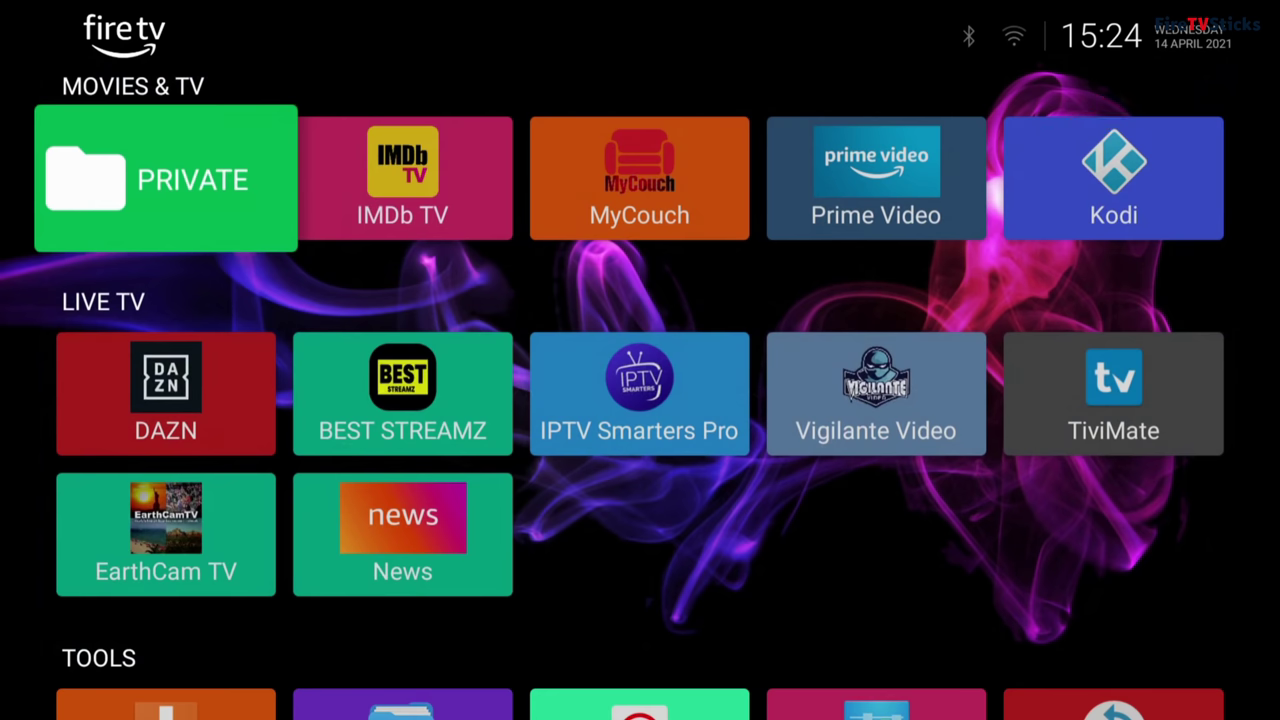
Step: Move the Prime Video tile from MOVIES & TV into the PRIVATE folder with Move to Folder
key("Right")
key("Right")
key("Right")
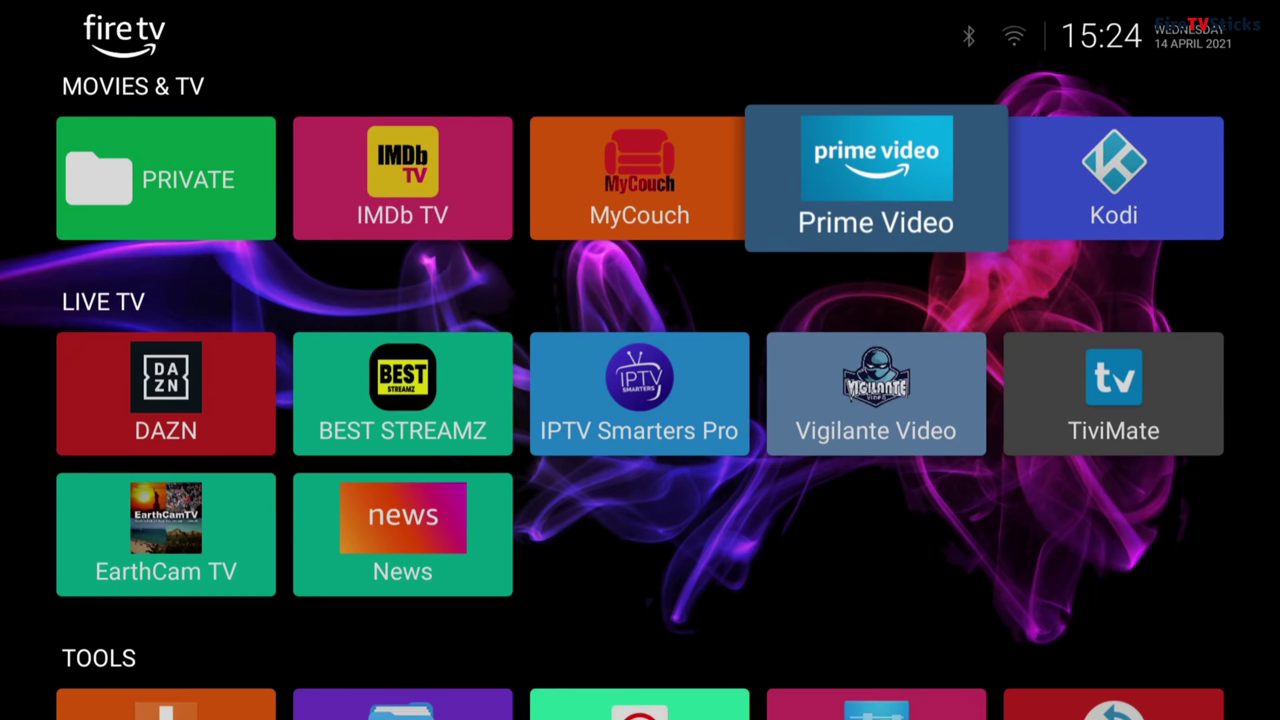
key("Menu")
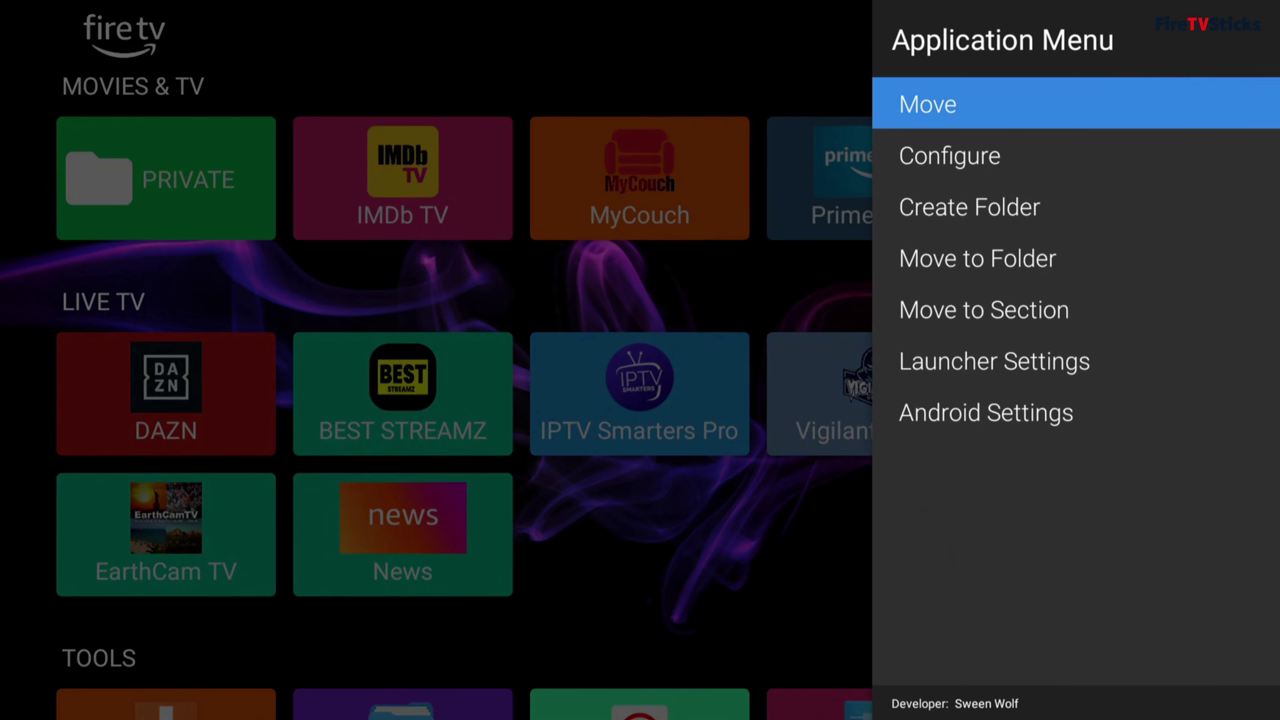
key("Down")
key("Down")
key("Down")
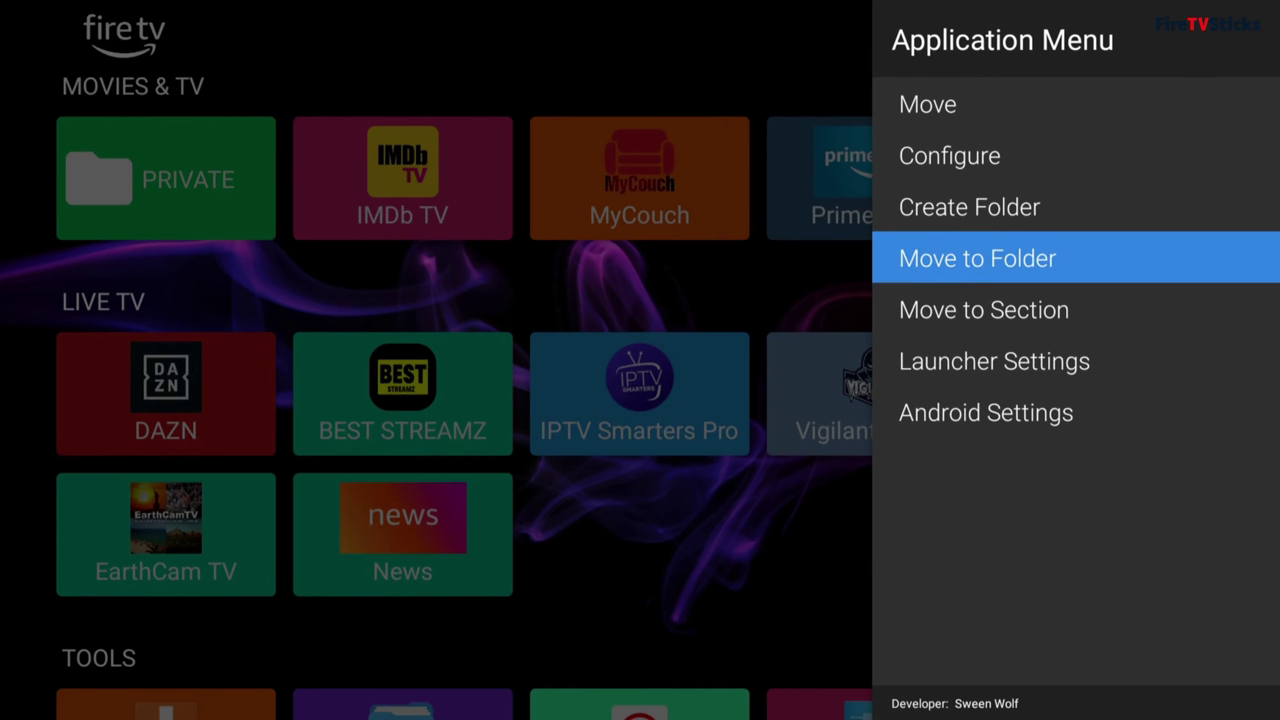
key("Return")
key("Return")
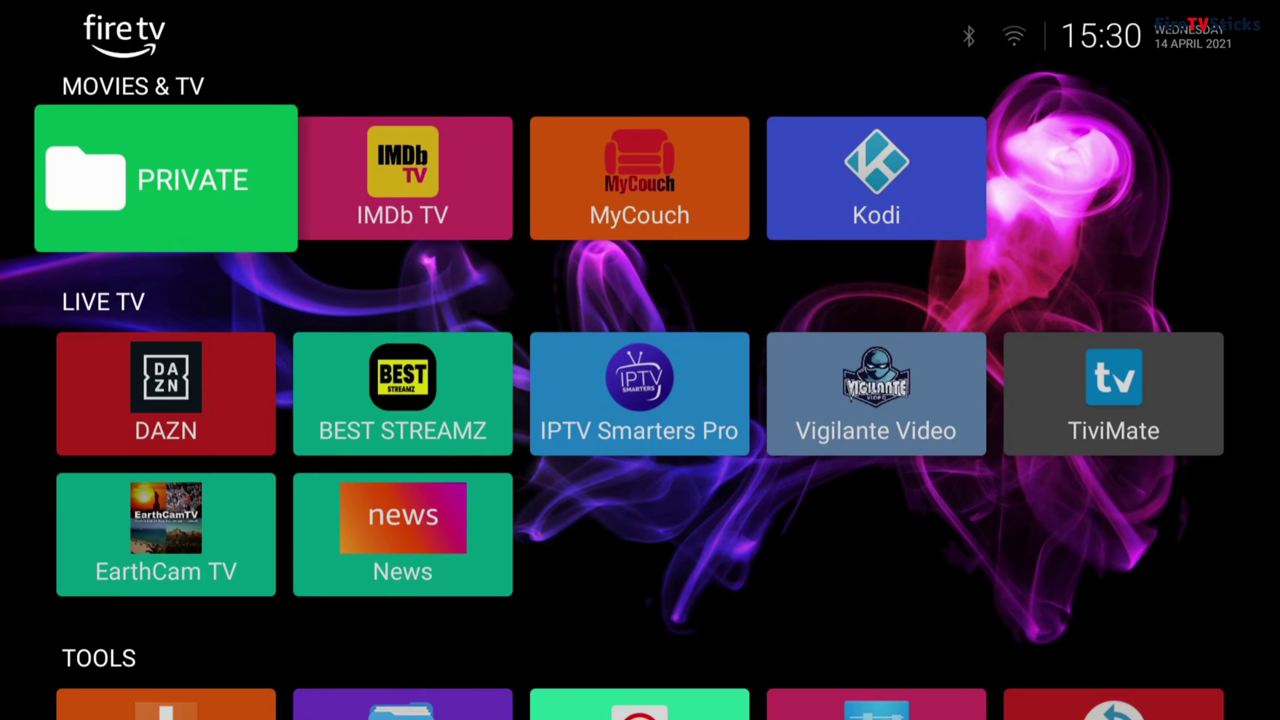
key("Down")
key("Down")
key("Down")
key("Down")
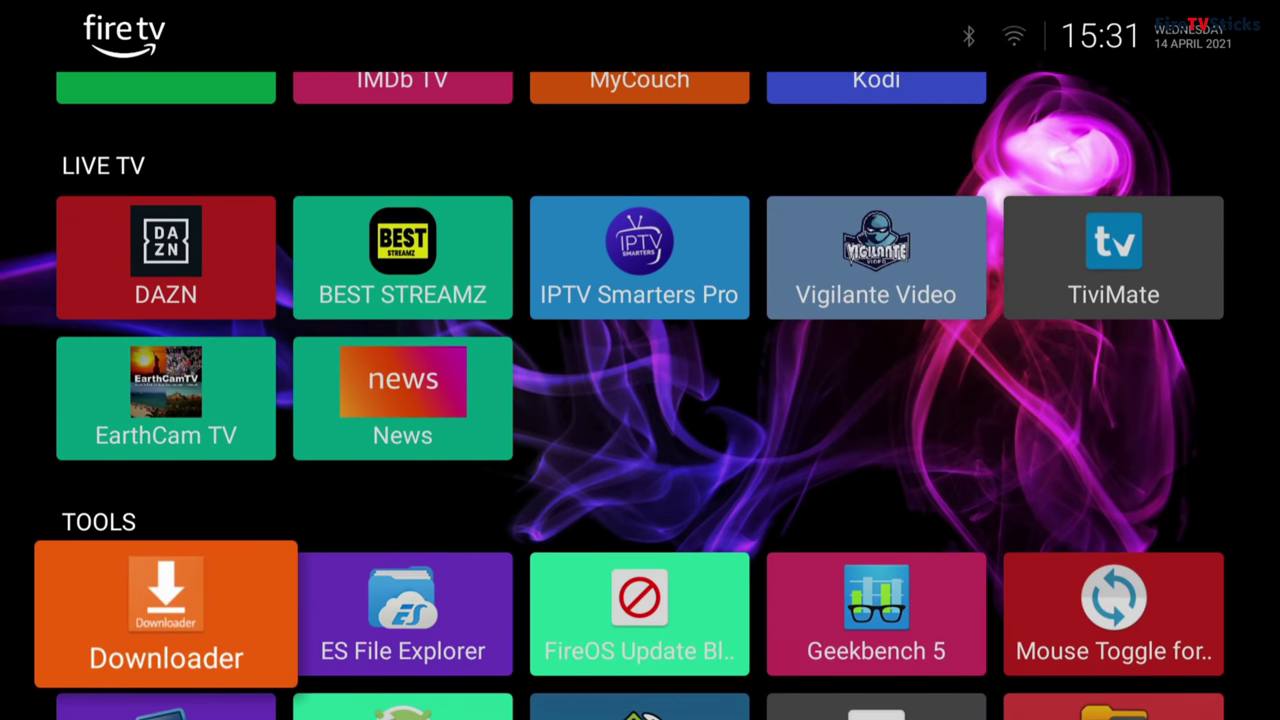
key("Down")
key("Down")
key("Down")
key("Down")
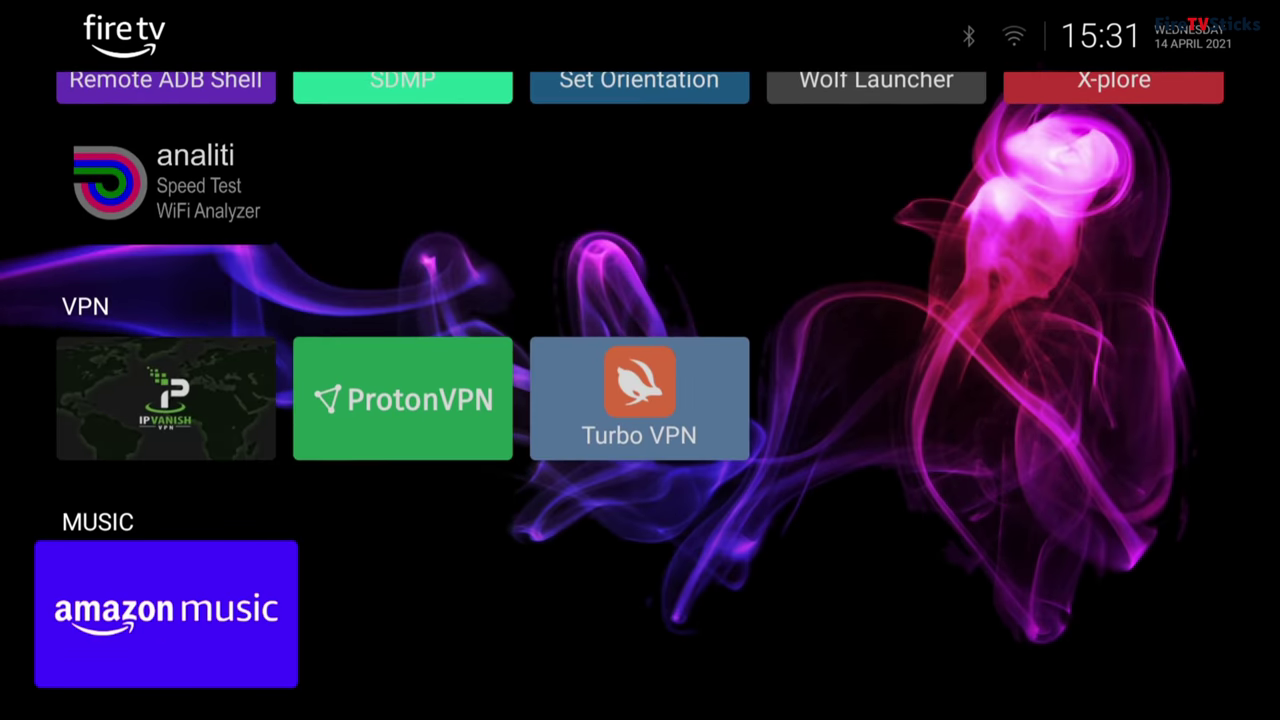
key("Down")
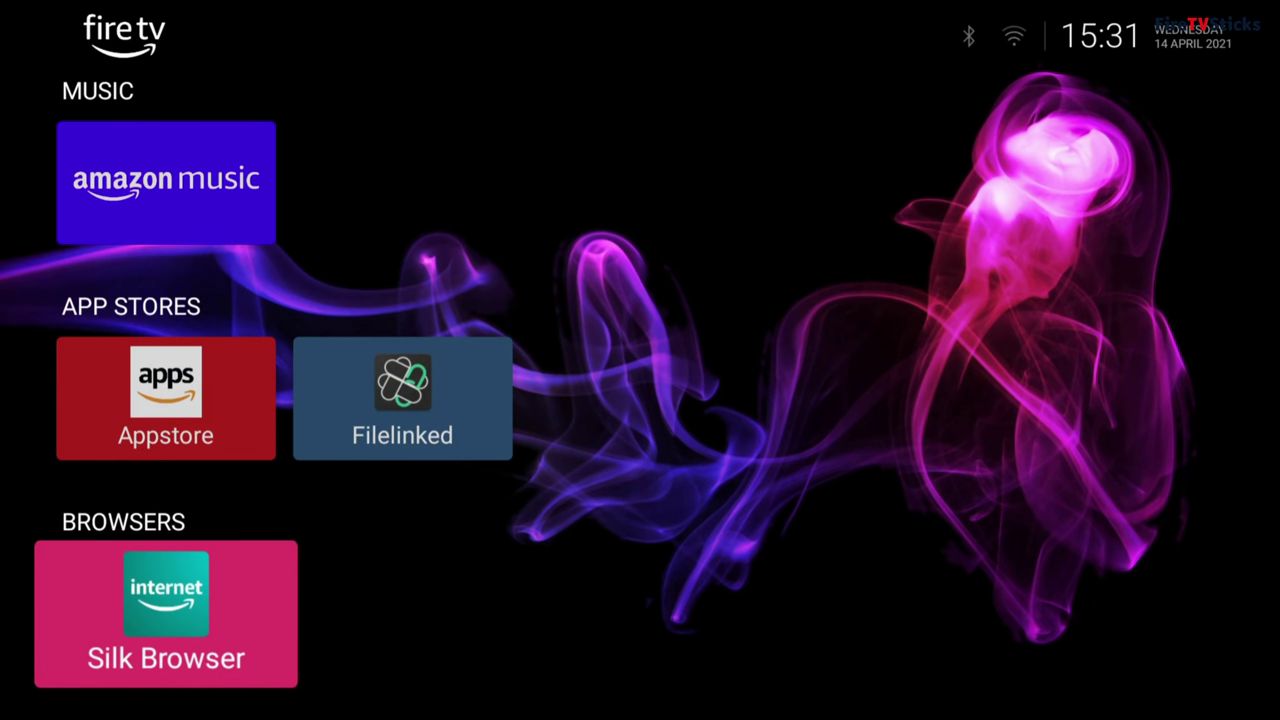
key("Up")
key("Up")
key("Up")
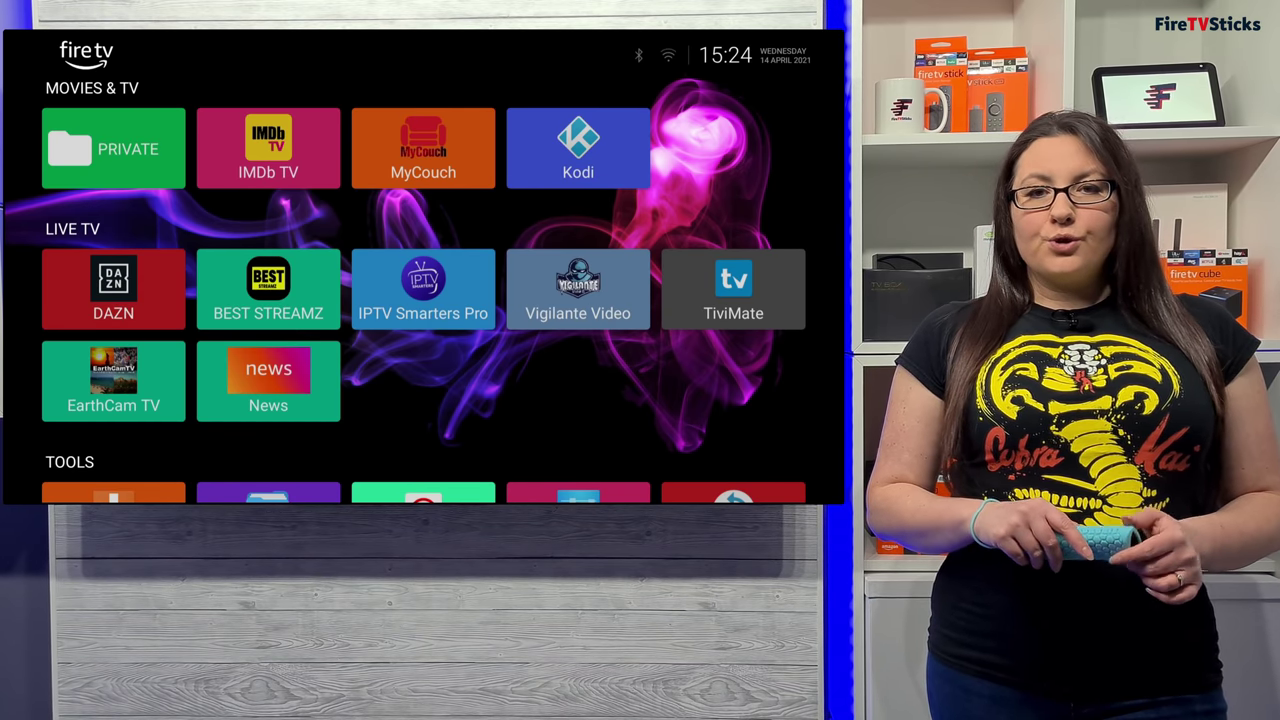
Step: Go to the stock Fire TV home showing Downloader, BBC iPlayer, Prime Video and ITV Hub
key("Home")
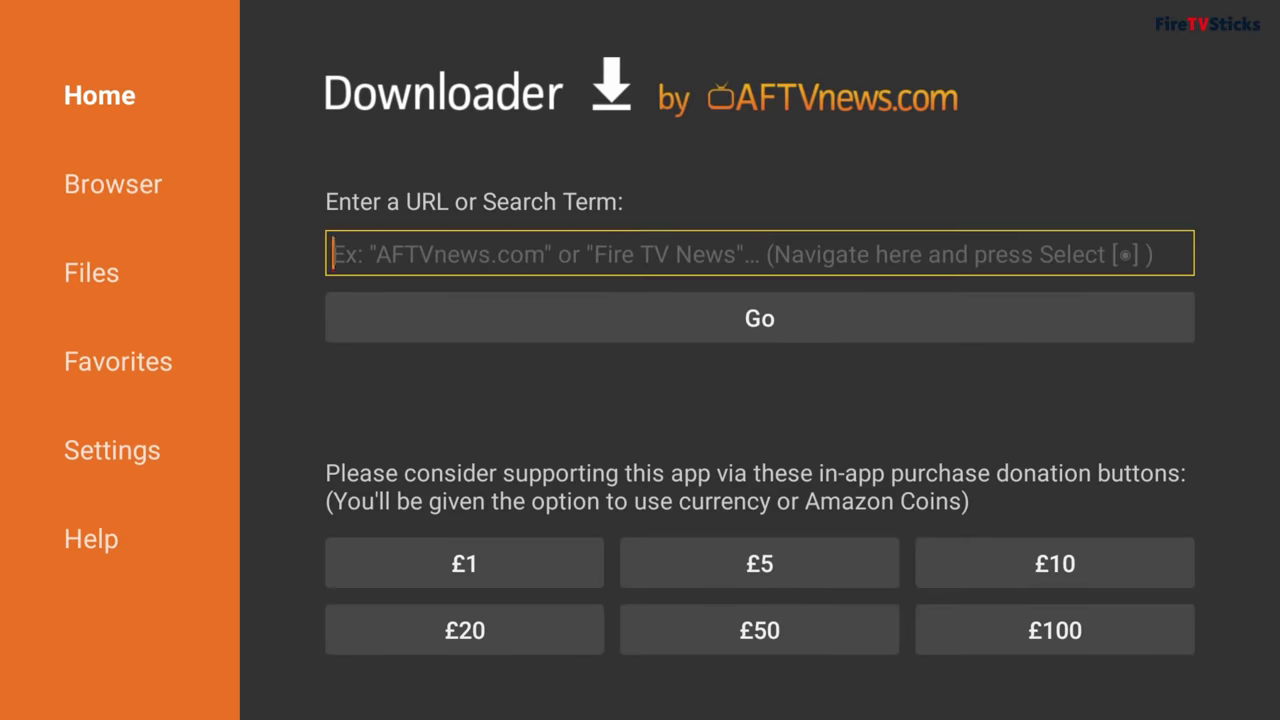
Step: Enter firetvsticks.com/lmanager in Downloader's URL box, fixing a mistyped letter
key("Return")
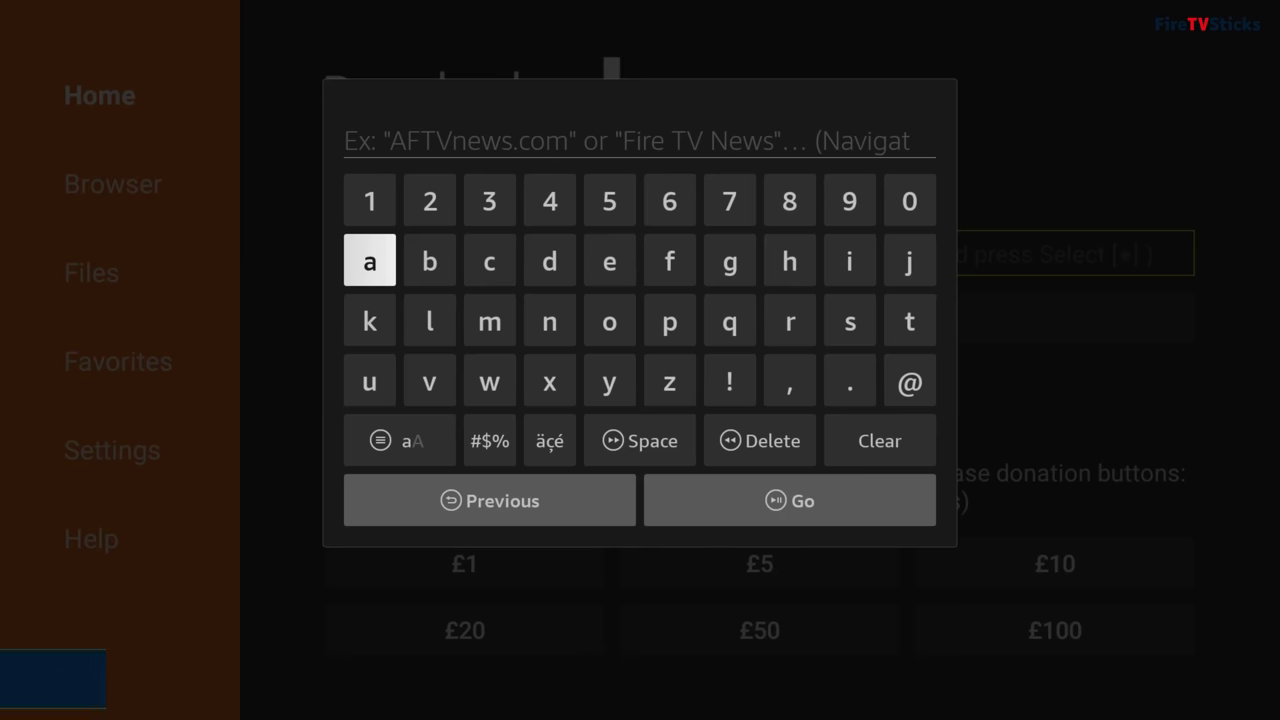
type("fire")
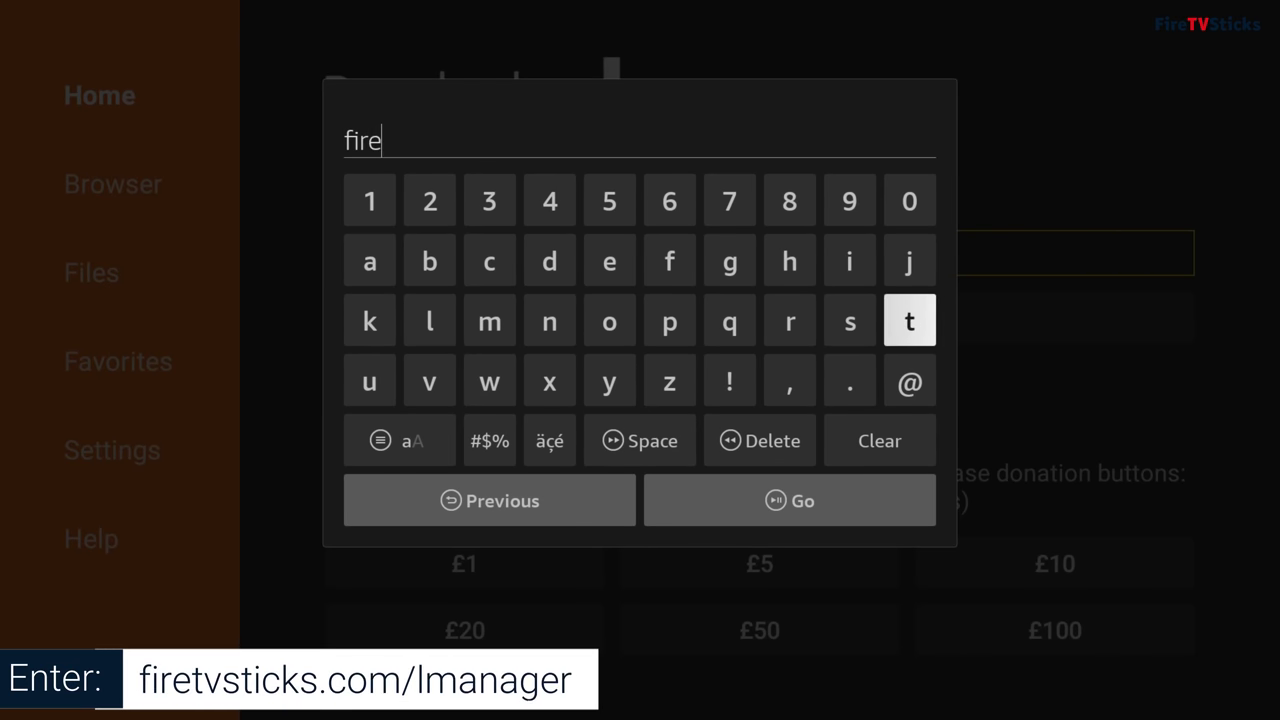
type("tvstib")
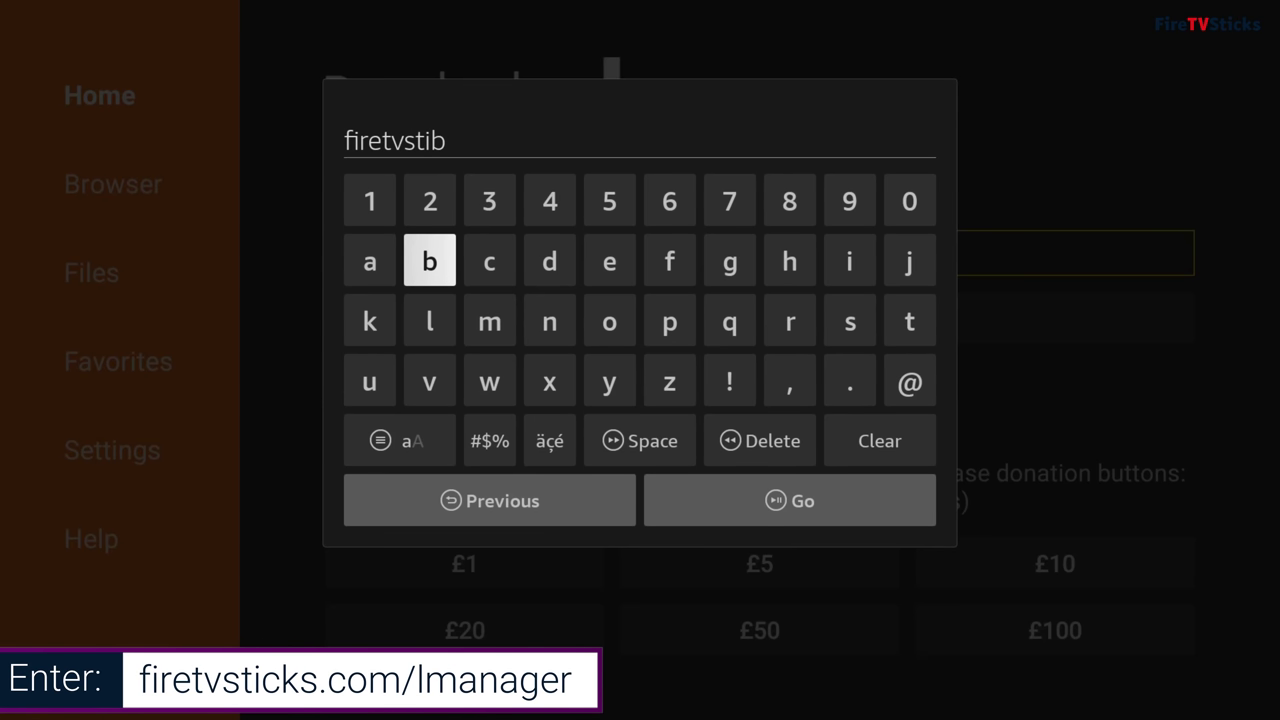
key("BackSpace")
type("cks.")
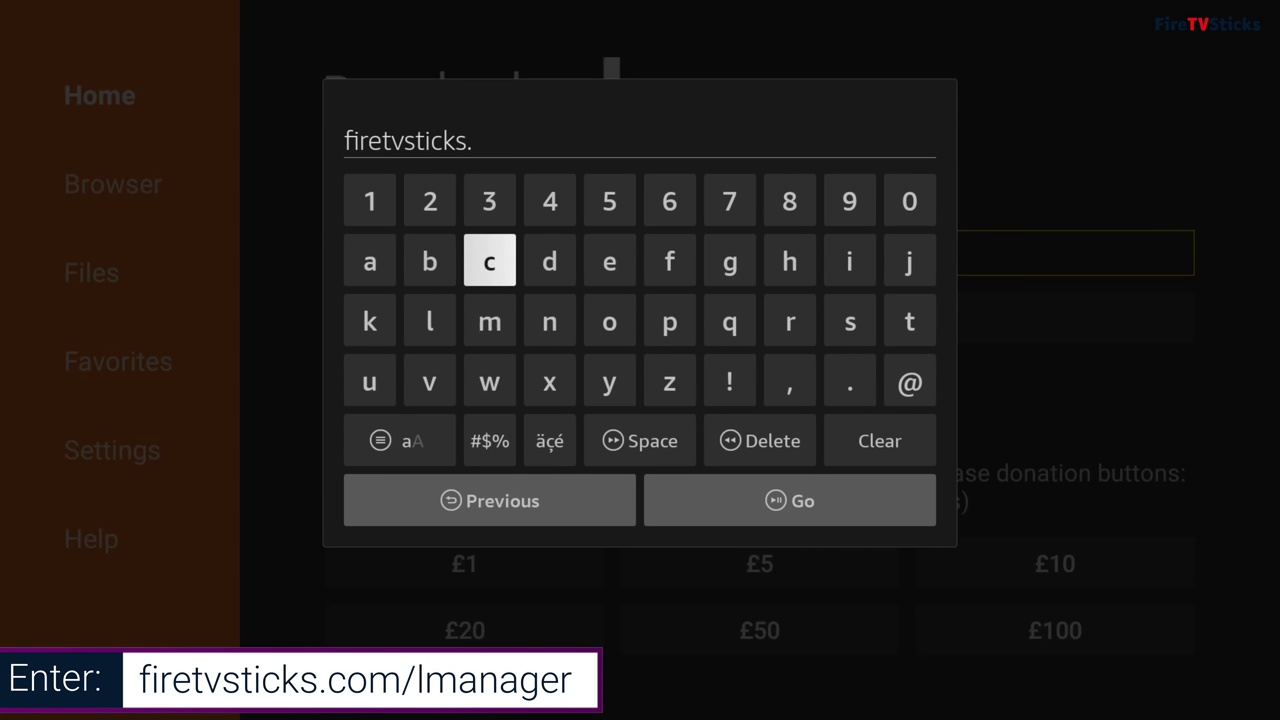
type("com/")
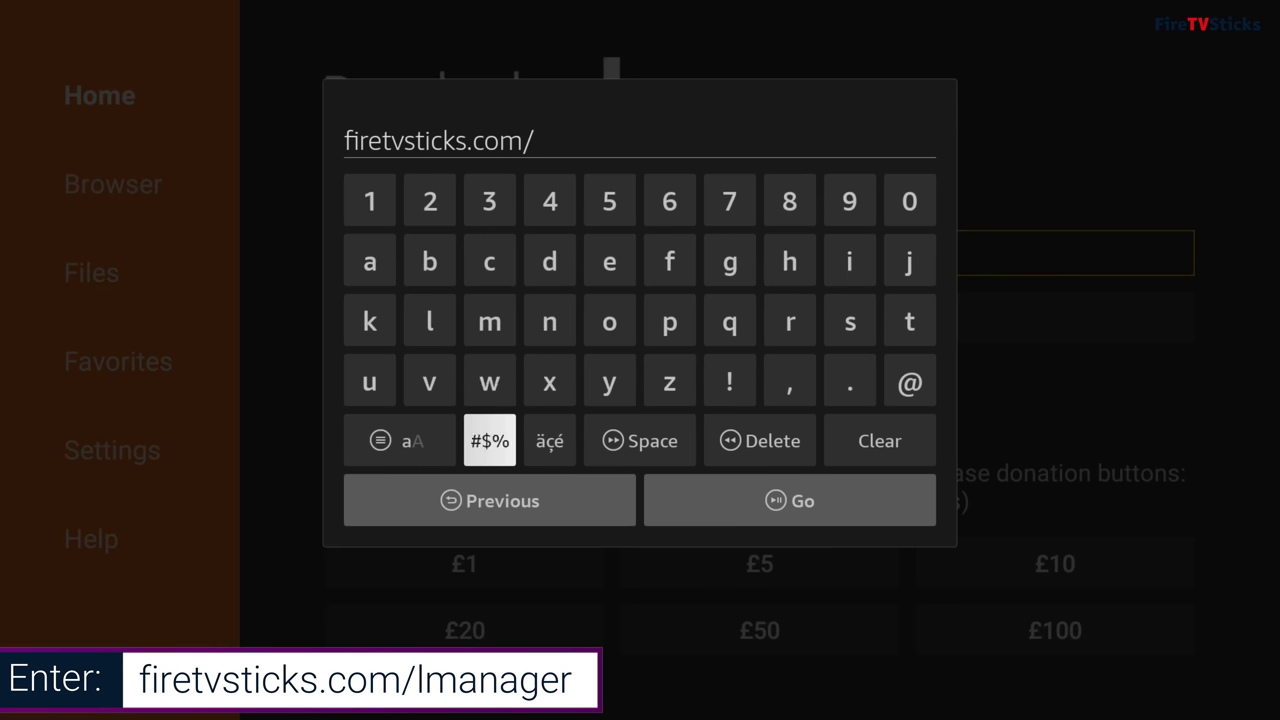
type("lmana")
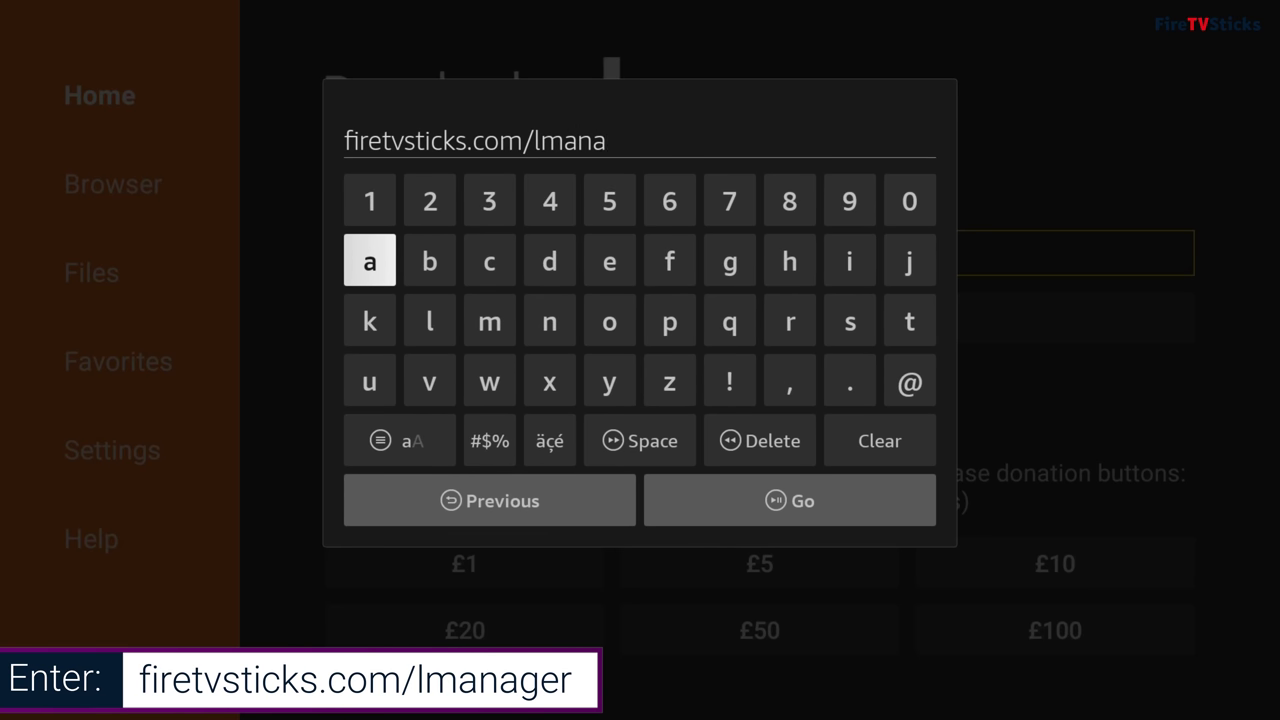
type("ger")
key("Return")
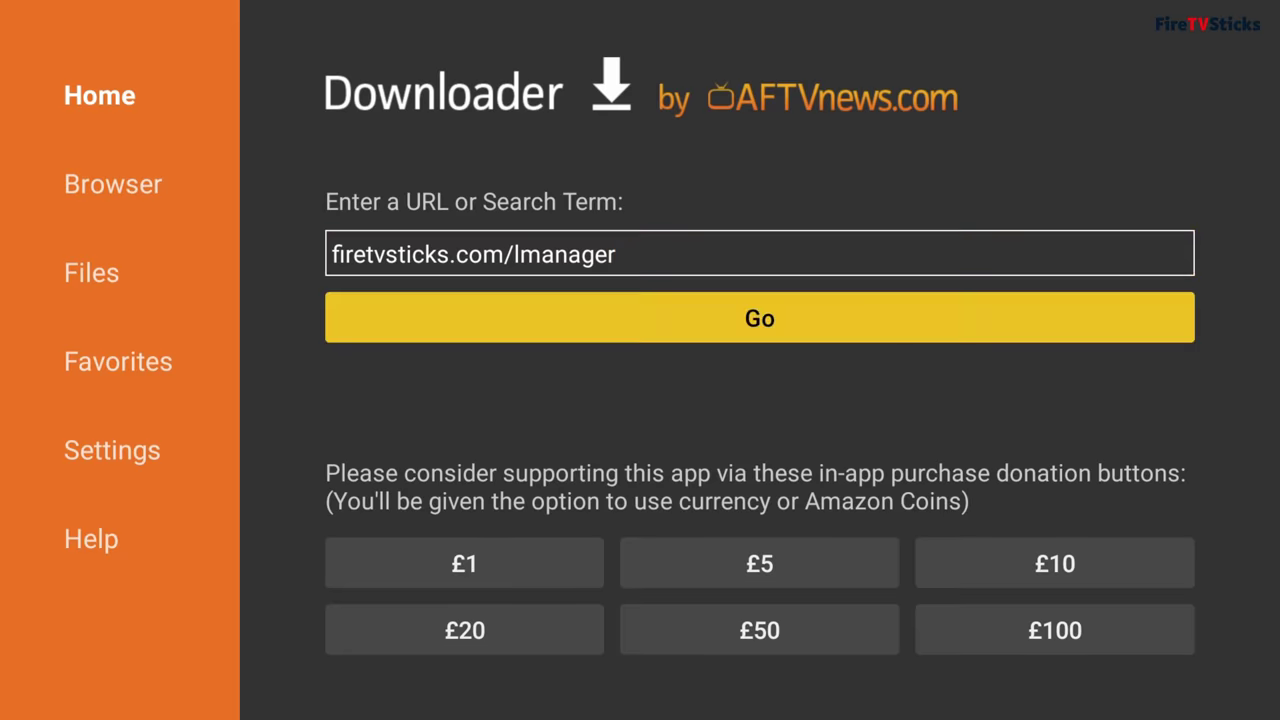
Step: Install Launcher Manager and enable custom launcher support from its Launcher Options
key("Return")
key("Return")
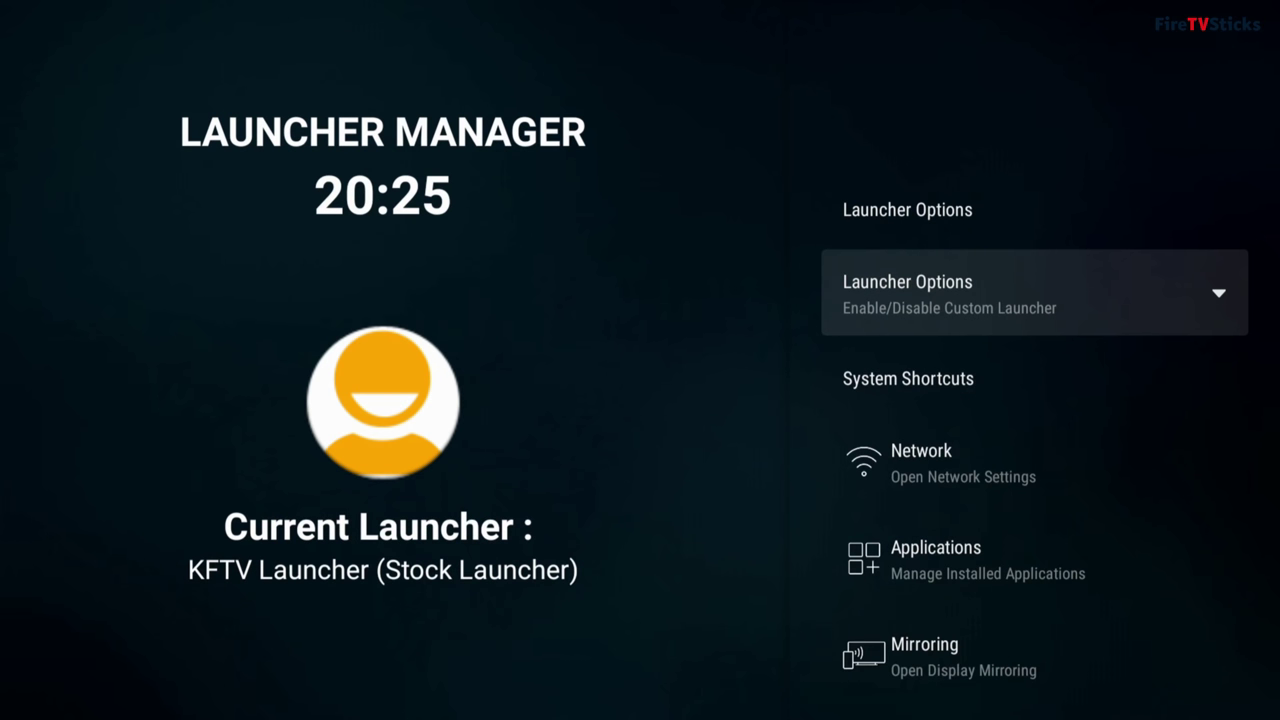
key("Return")
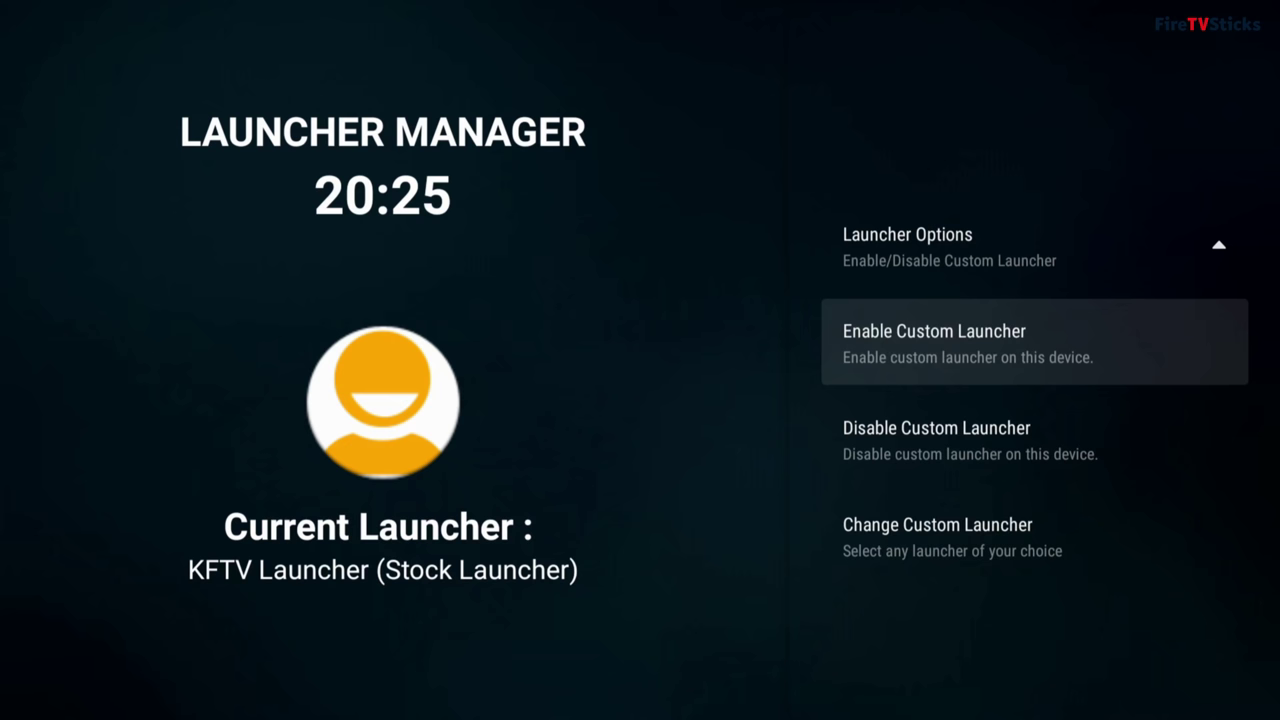
key("Up")
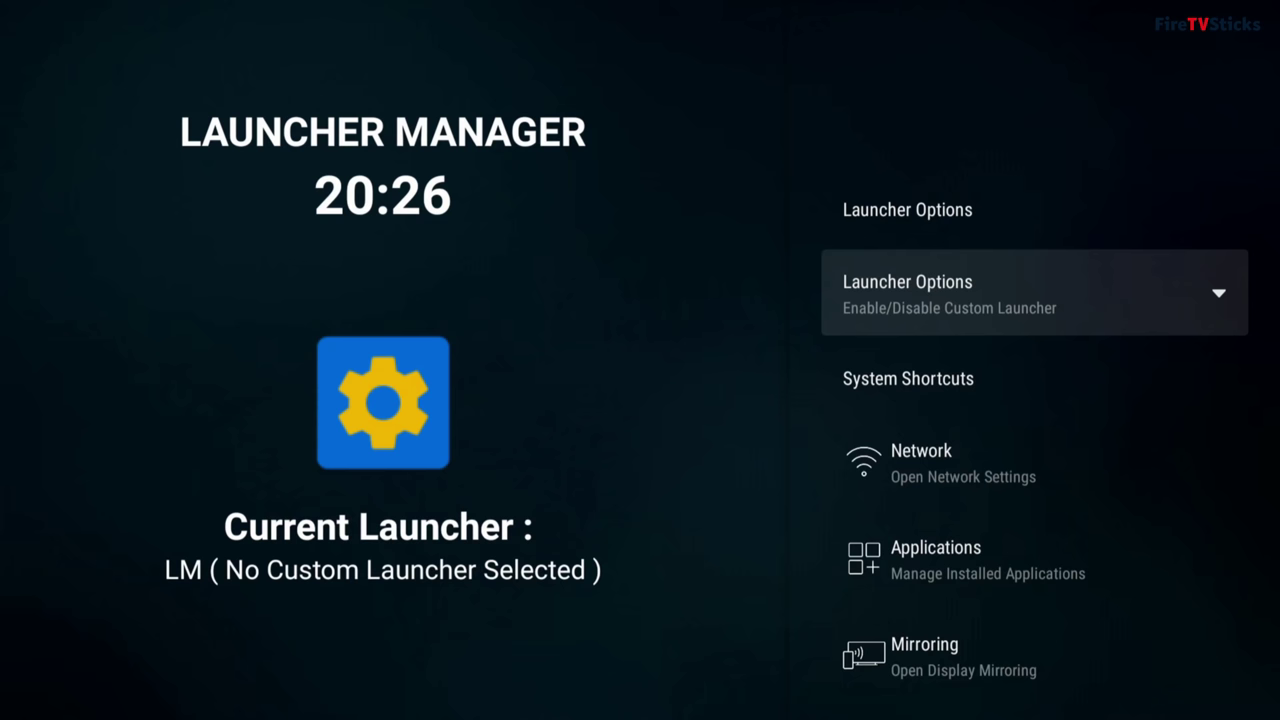
Step: Open Change Custom Launcher under Launcher Options
key("Return")
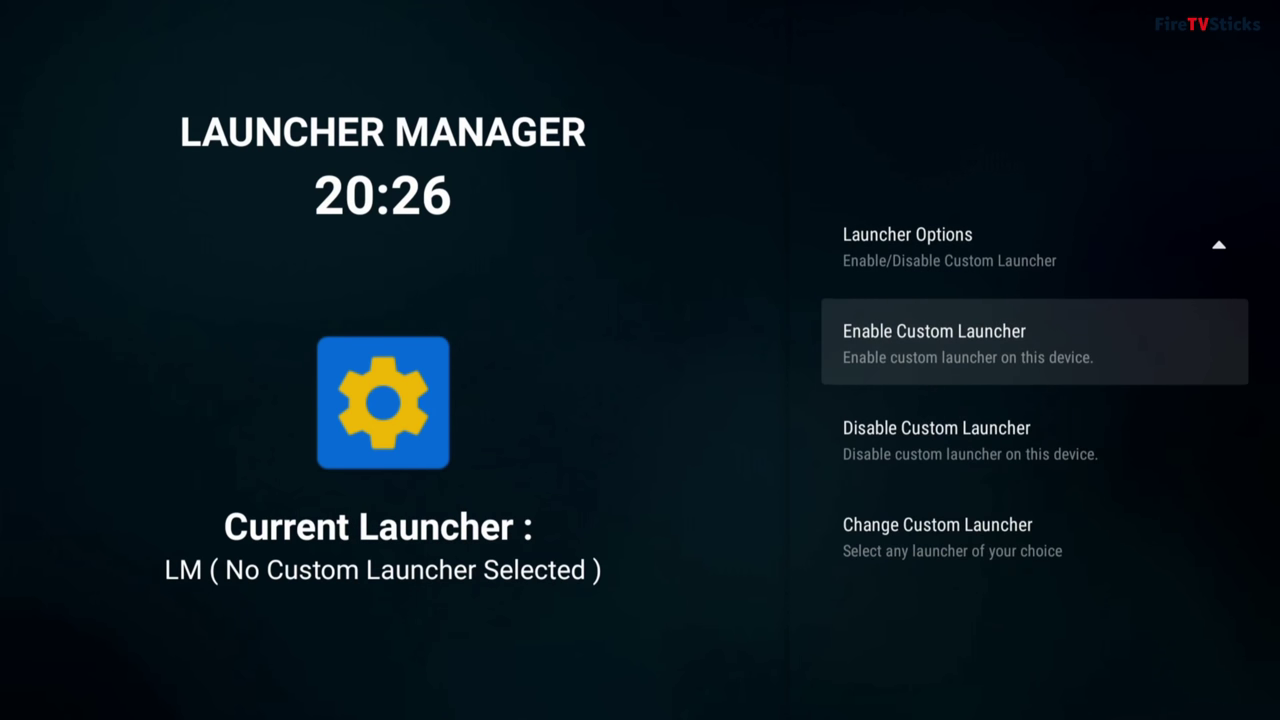
key("Down")
key("Down")
key("Return")
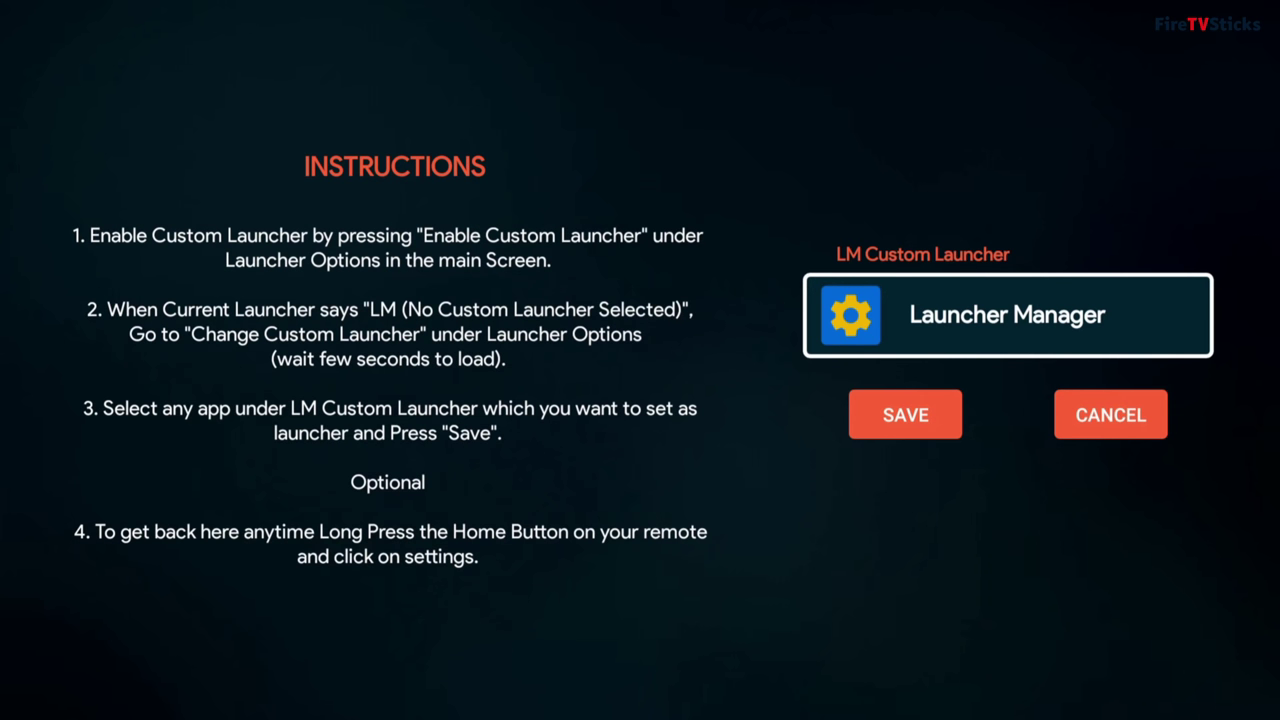
Step: Pick Wolf Launcher from the LM Custom Launcher list and save the choice
key("Return")
key("Down")
key("Down")
key("Down")
key("Down")
key("Down")
key("Down")
key("Down")
key("Down")
key("Down")
key("Down")
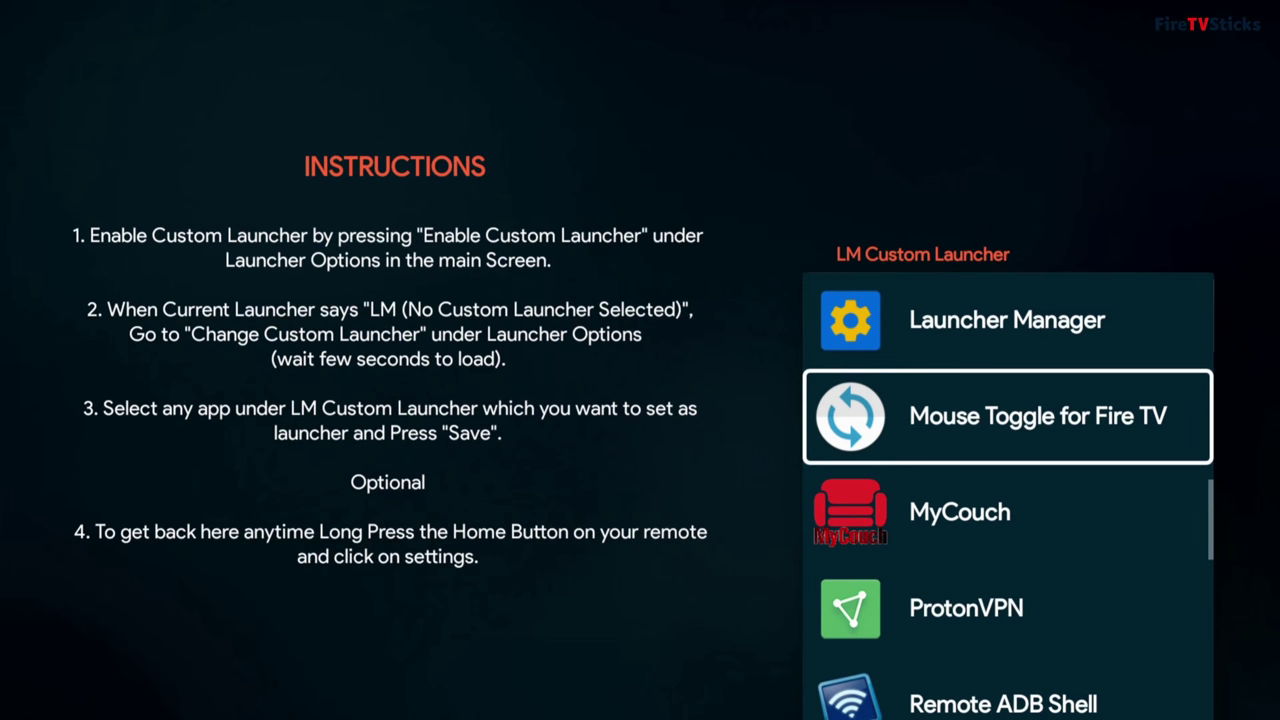
key("Down")
key("Down")
key("Down")
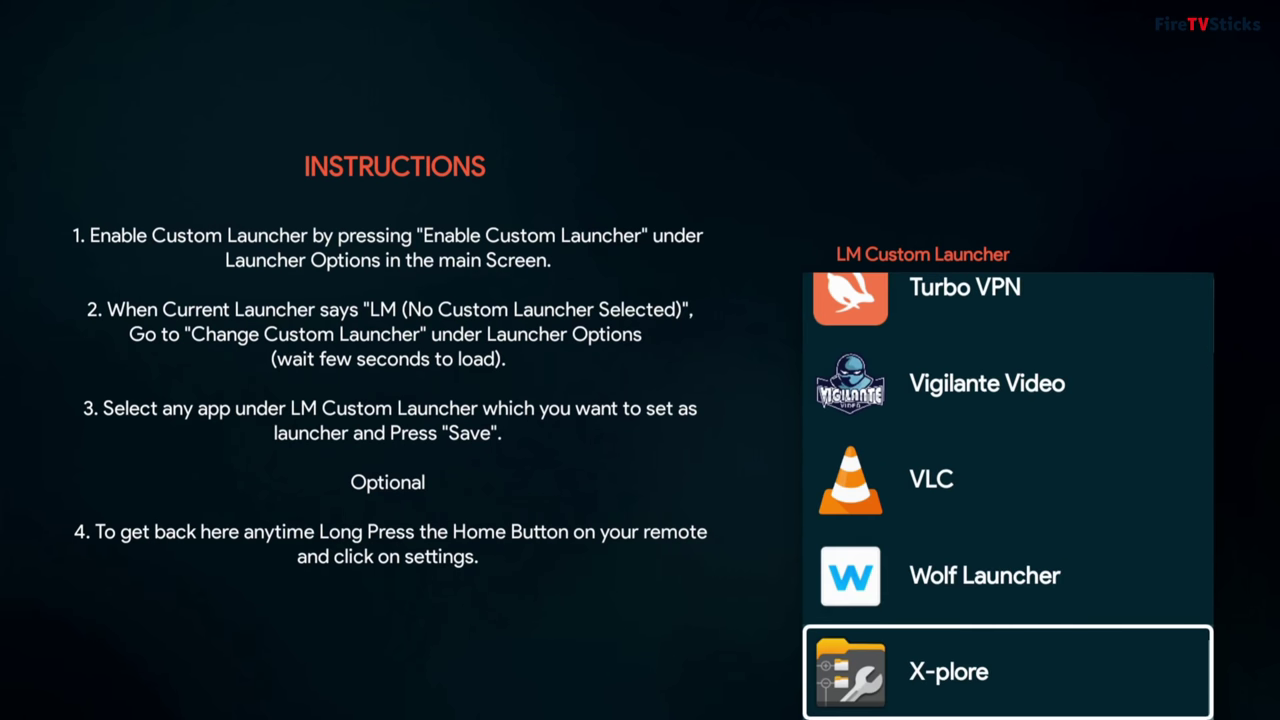
key("Up")
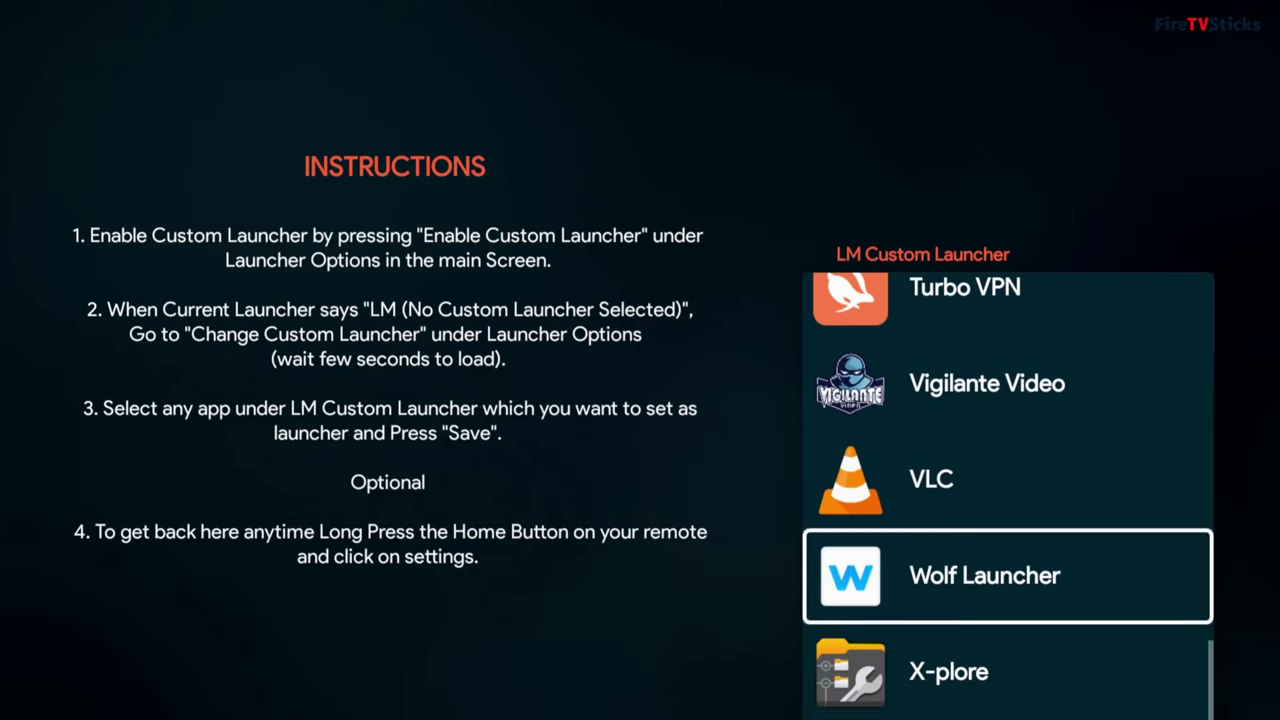
key("Return")
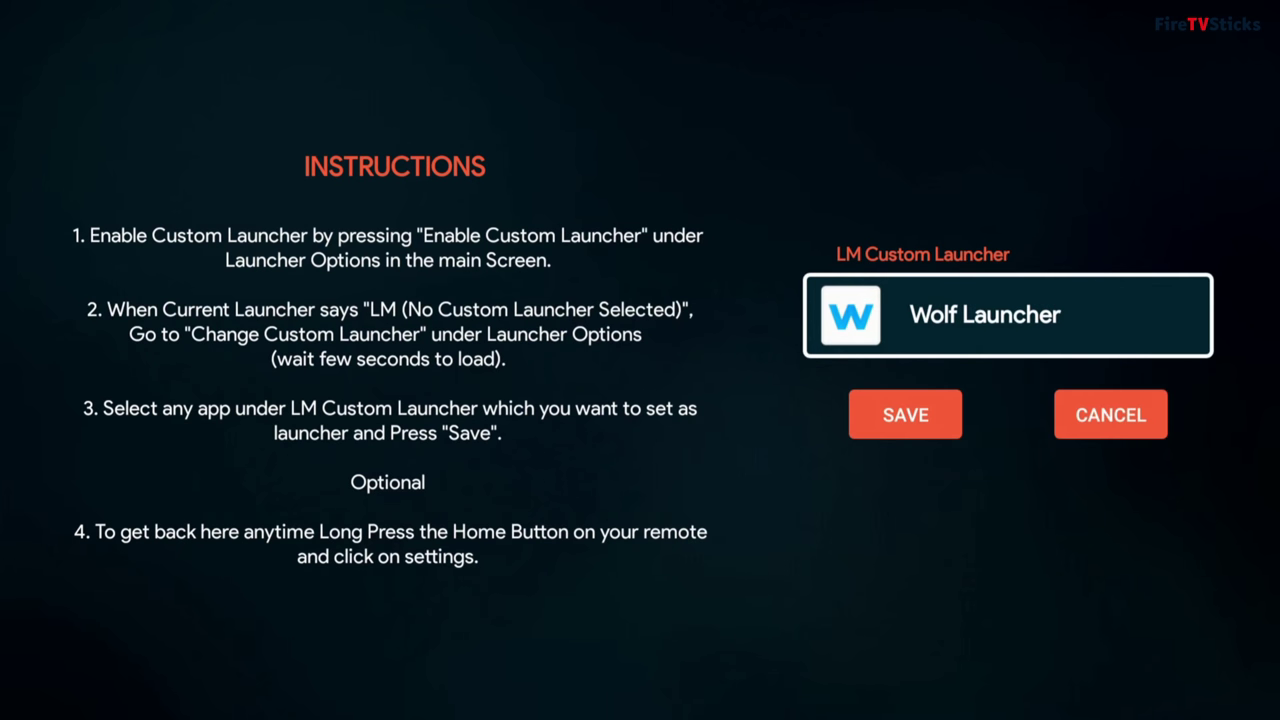
key("Down")
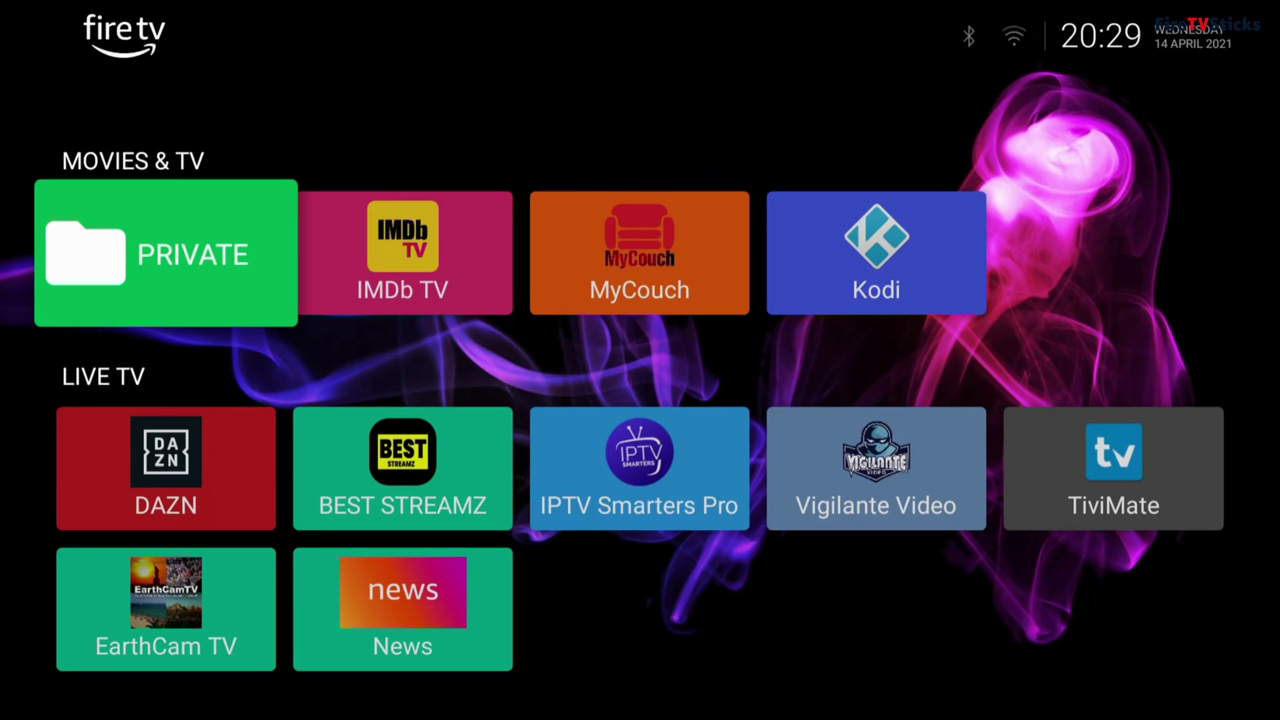
Step: Choose Android Settings from the PRIVATE folder's Folder Menu, bringing up Launcher Manager
key("Menu")
key("Down")
key("Down")
key("Down")
key("Down")
key("Down")
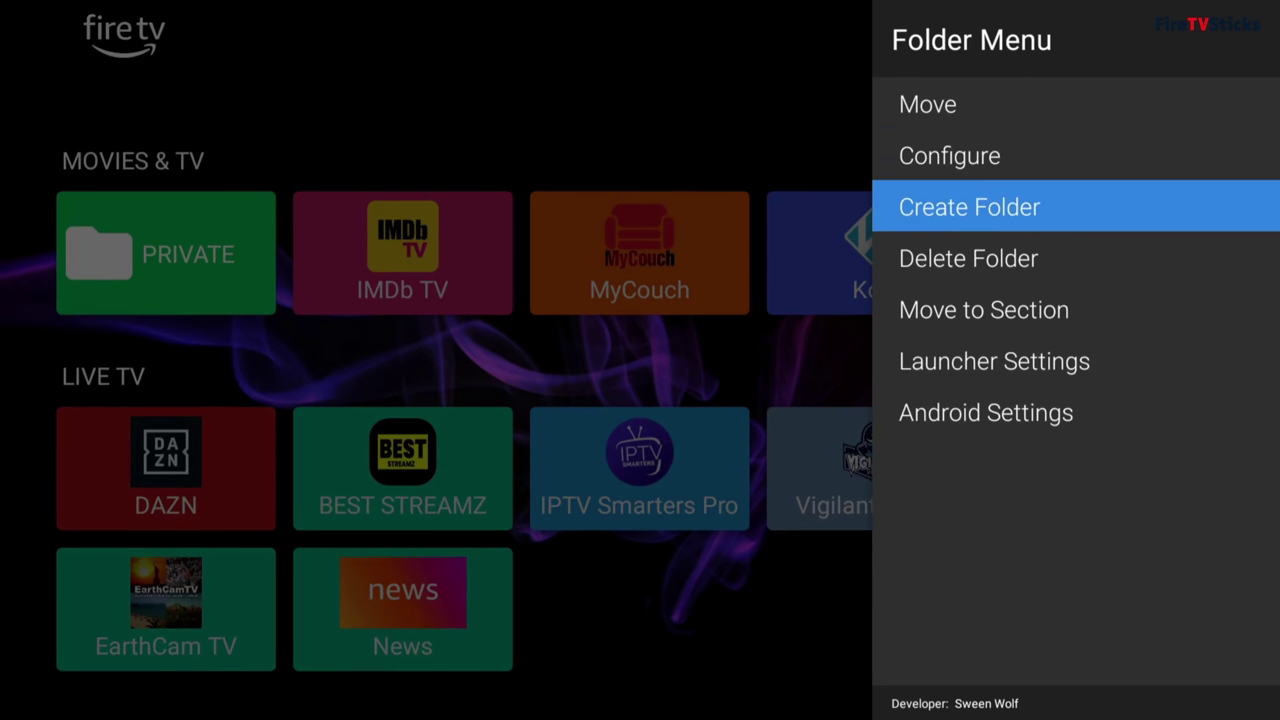
key("Return")
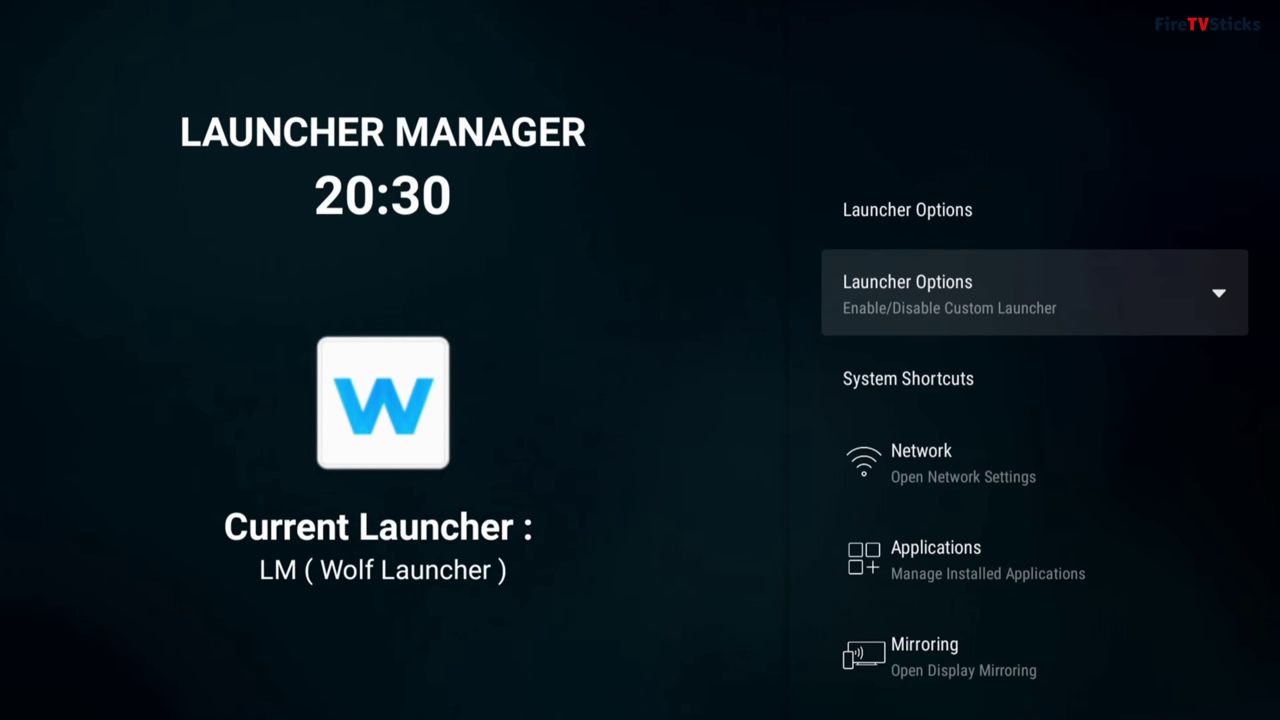
key("Down")
key("Down")
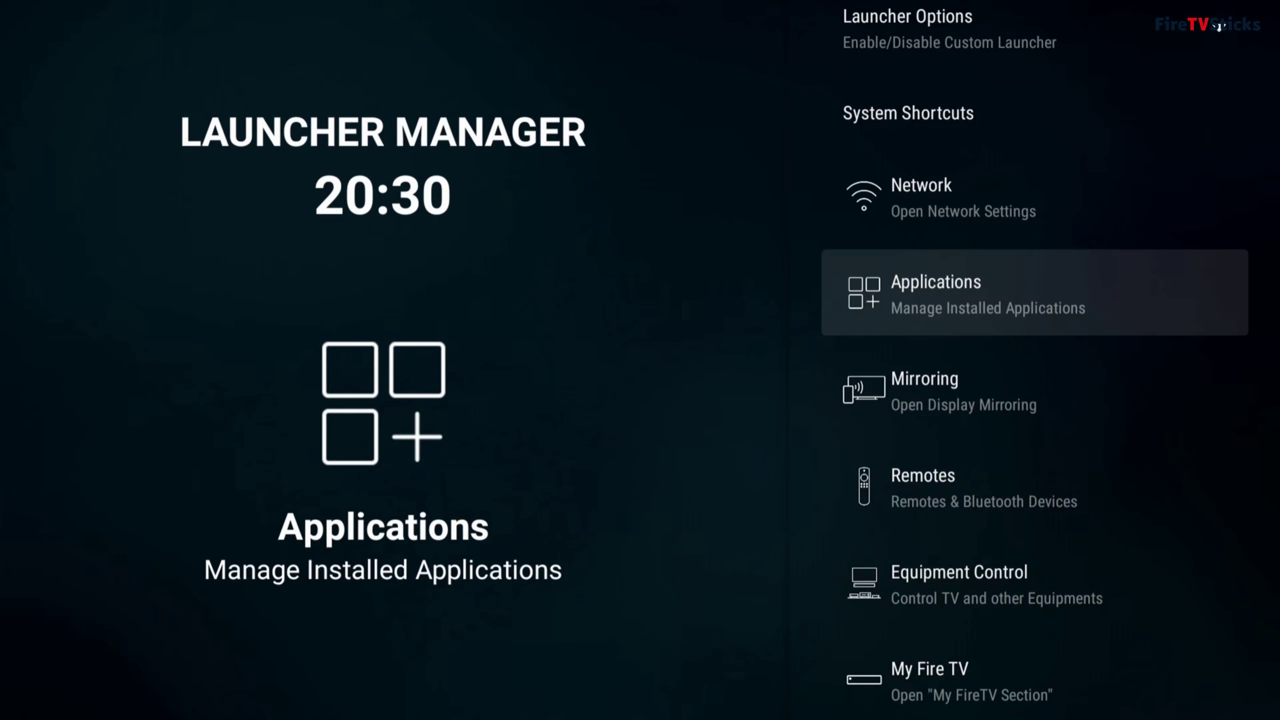
key("Down")
key("Down")
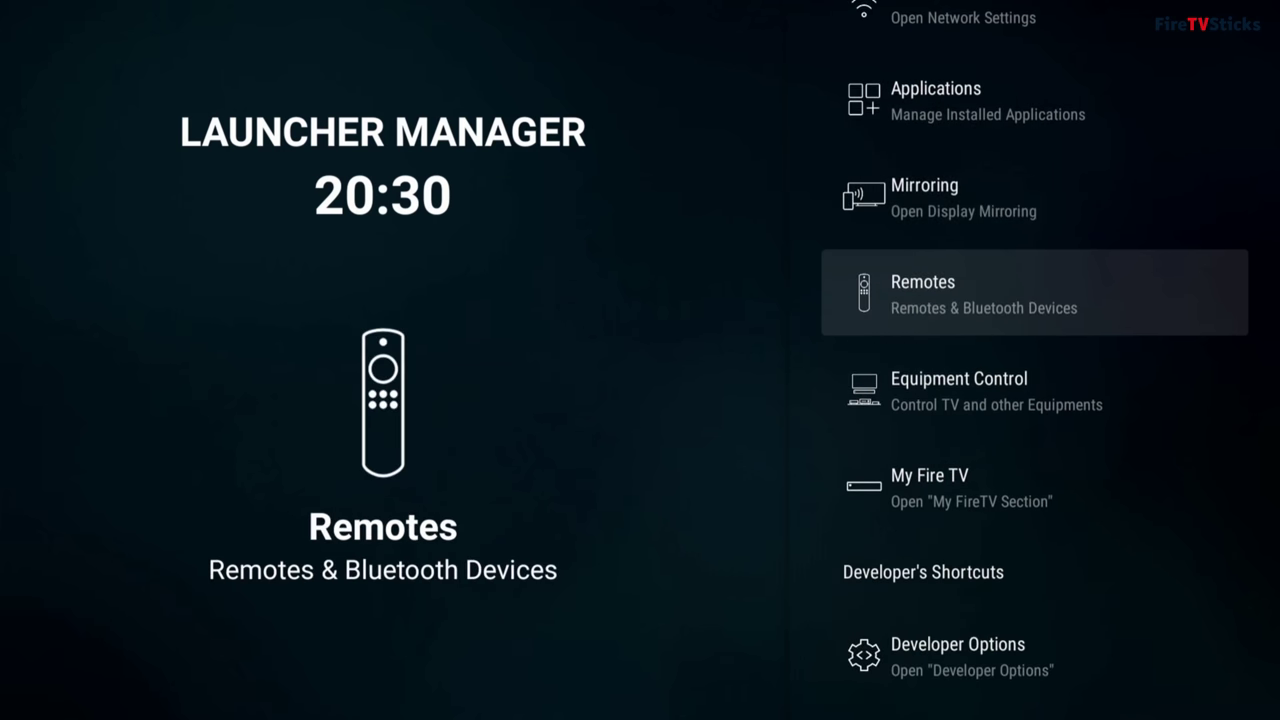